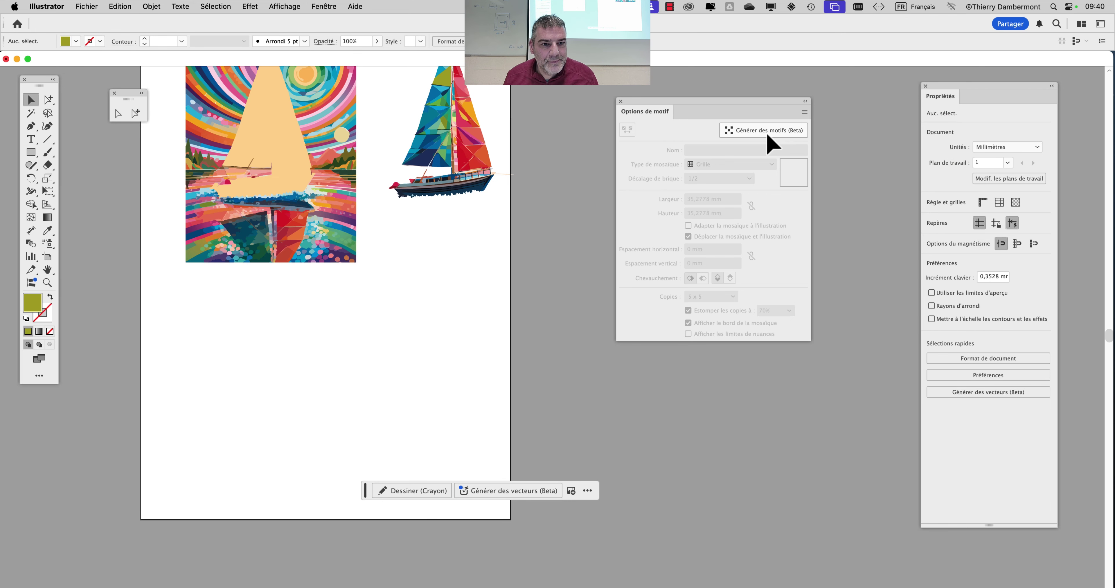
Generate pattern variations from the prompt "papillons sur des fleurs durant la nuit avec des étoiles"
click(767, 132)
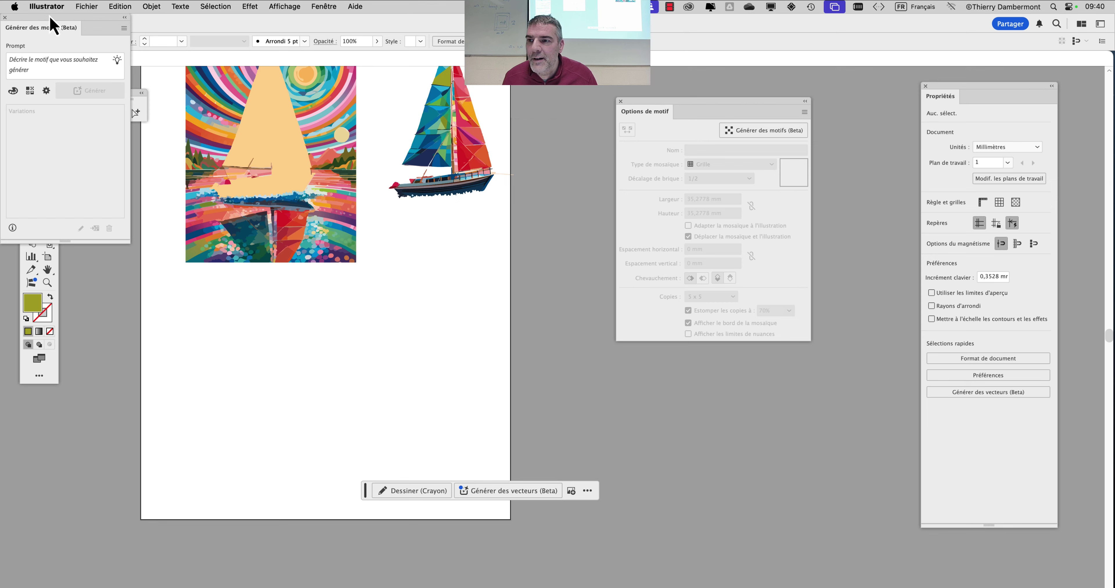
drag(50, 19, 497, 108)
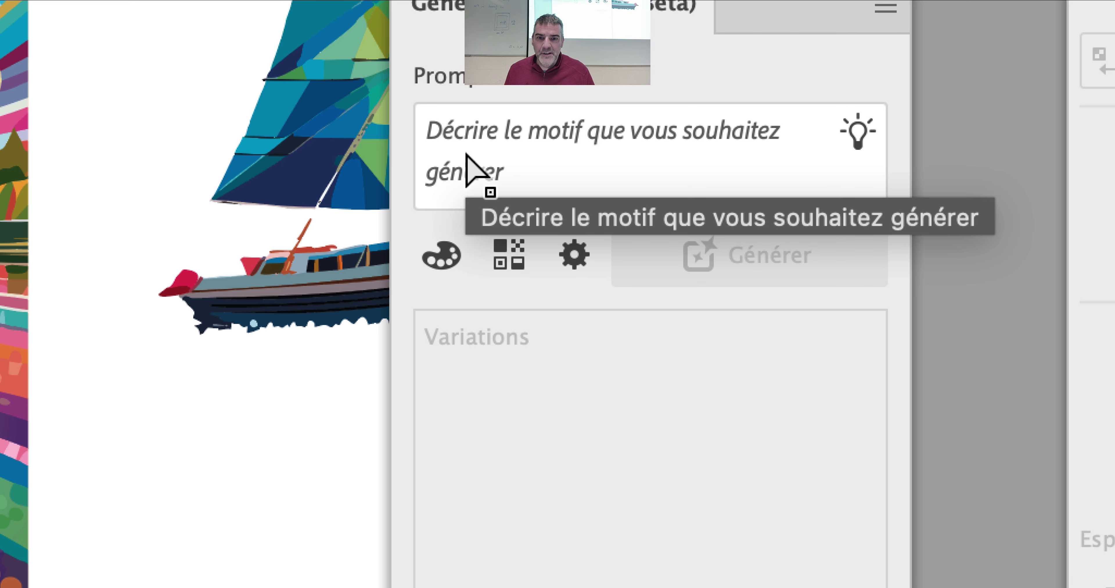
click(467, 154)
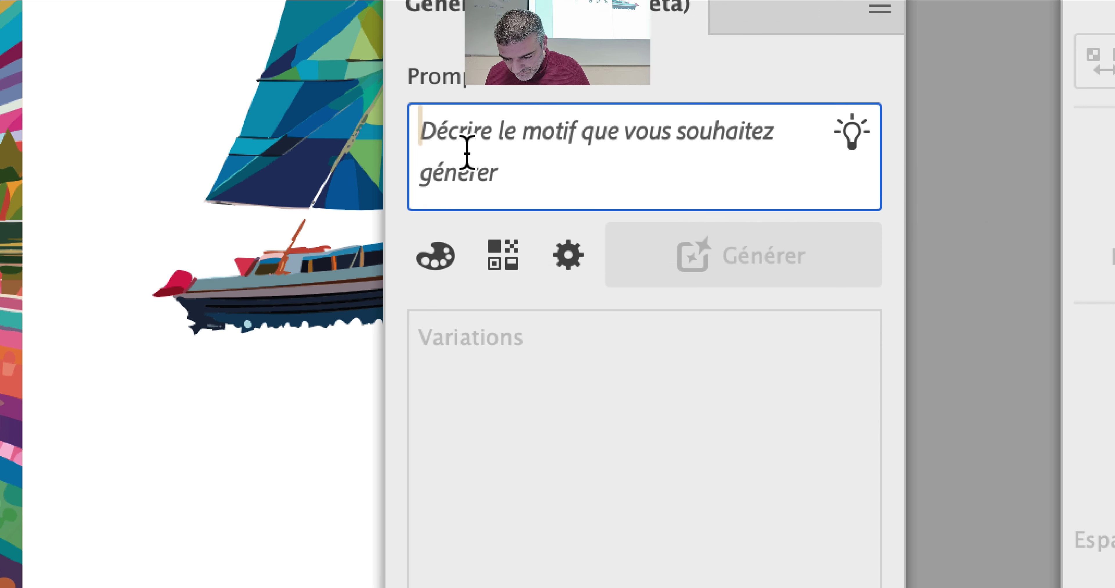
text(p)
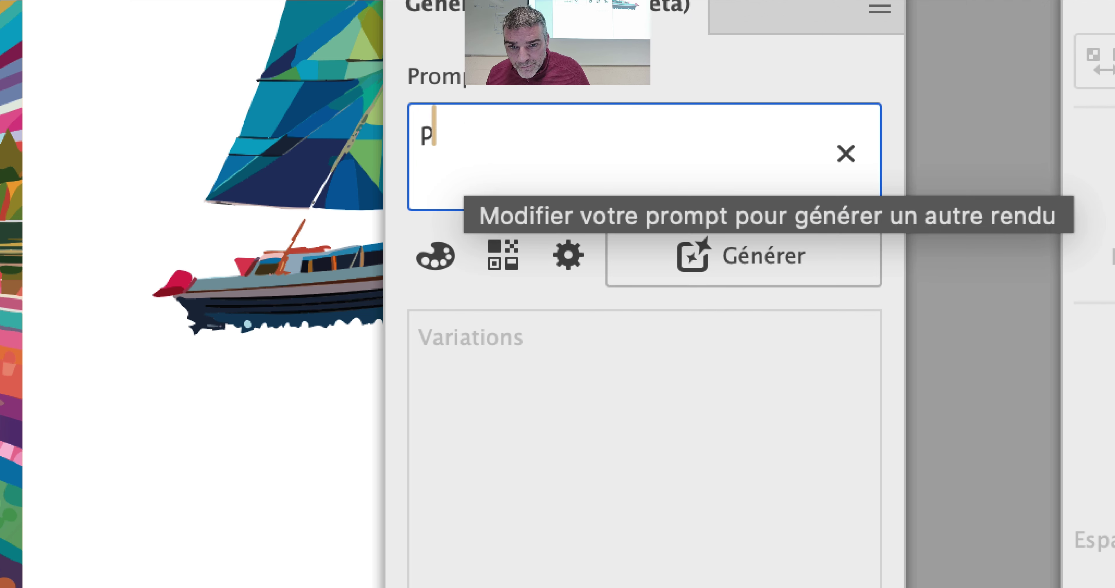
text(apillon)
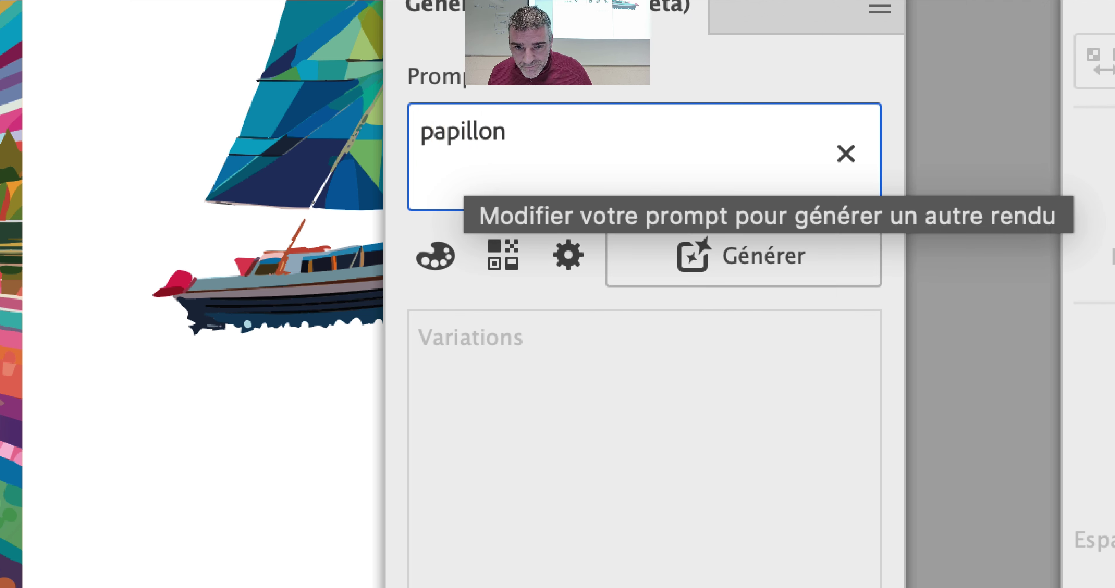
text(s)
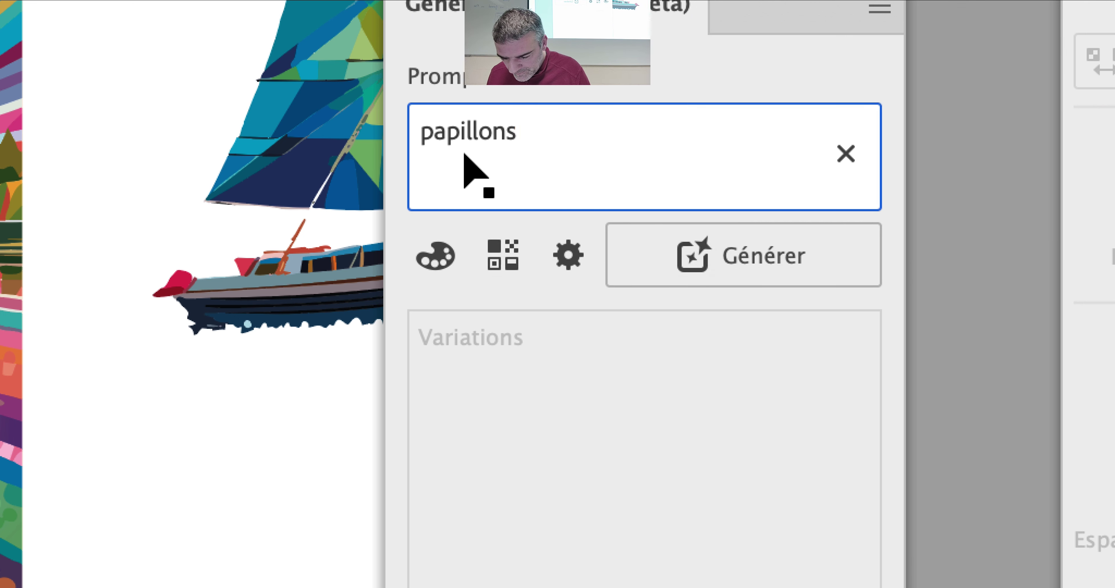
text( sur des fleurs)
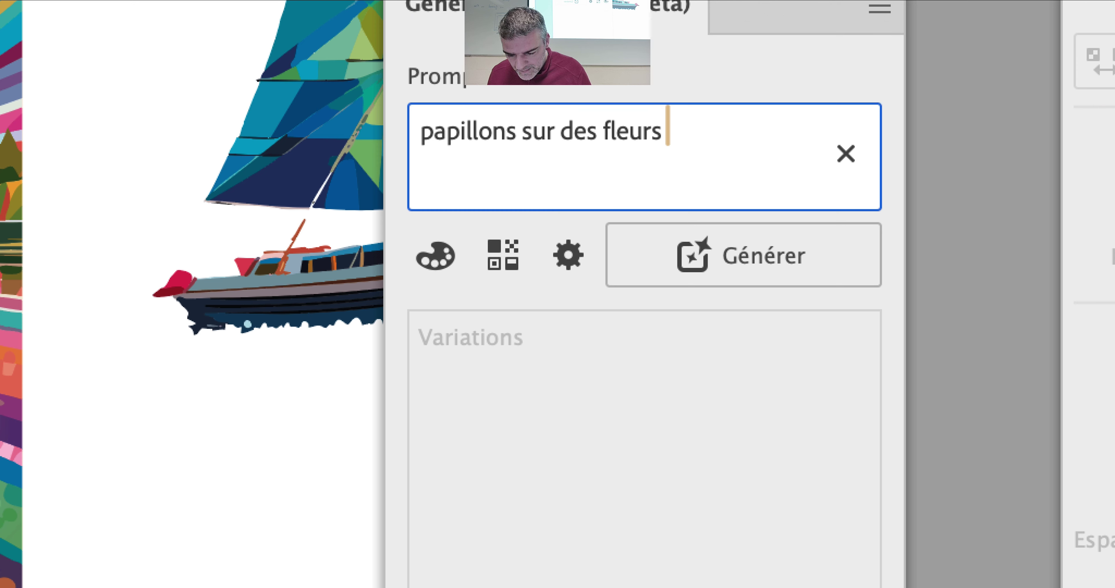
text(durant la nu)
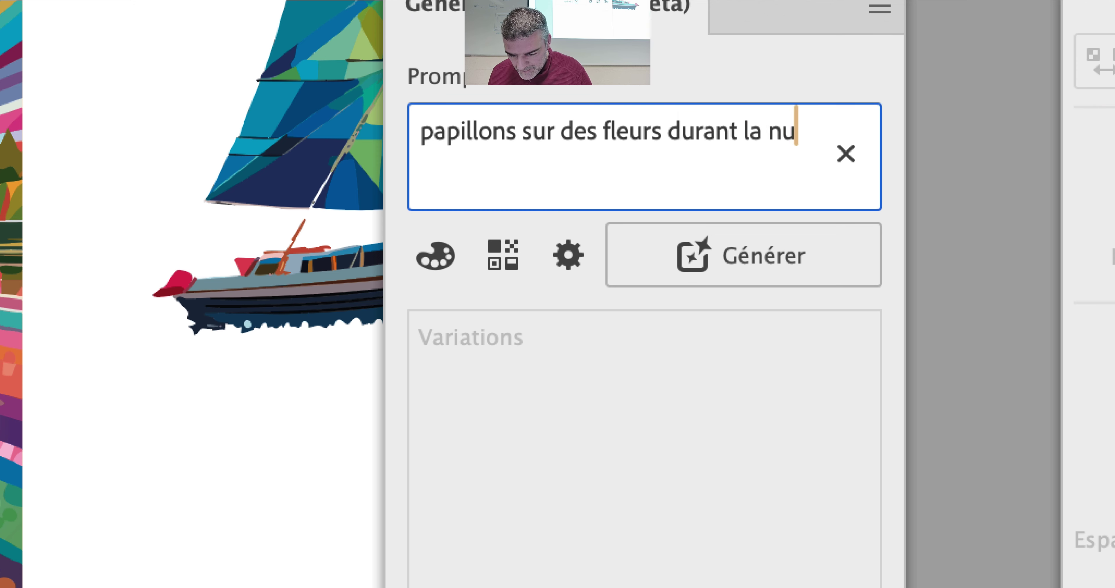
text(it avec des étoiles)
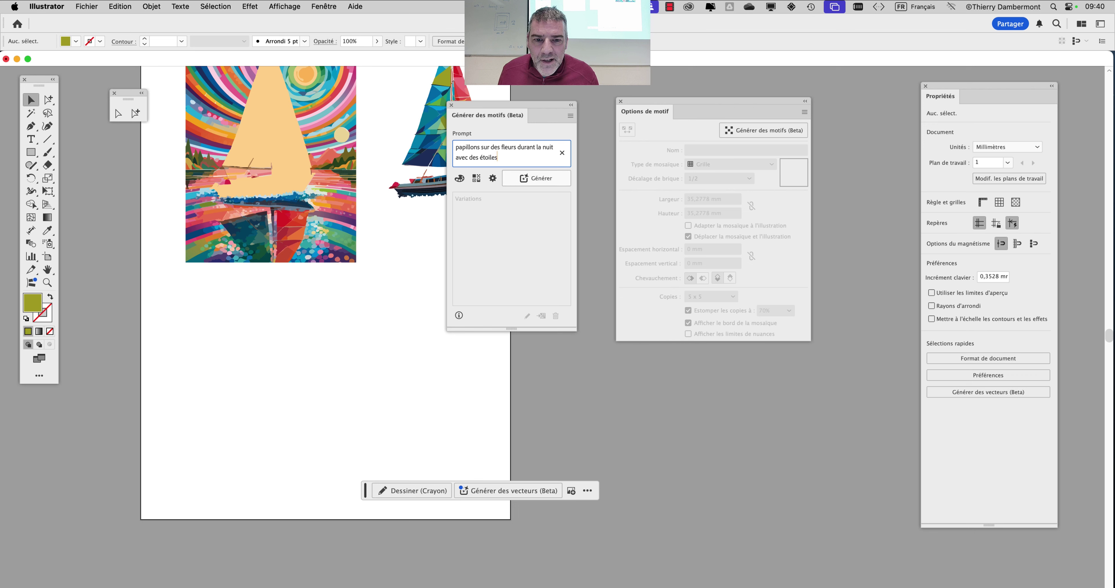
click(552, 181)
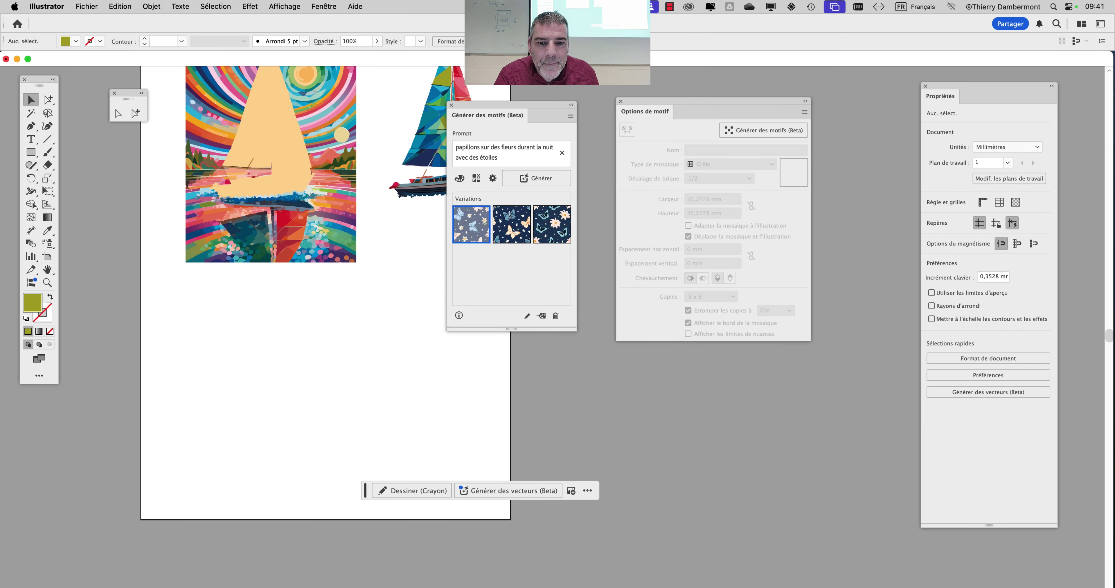
Draw a tilted hexagon about 62 by 64 mm with the Polygon tool in the blank area below the landscape picture
drag(710, 101, 841, 97)
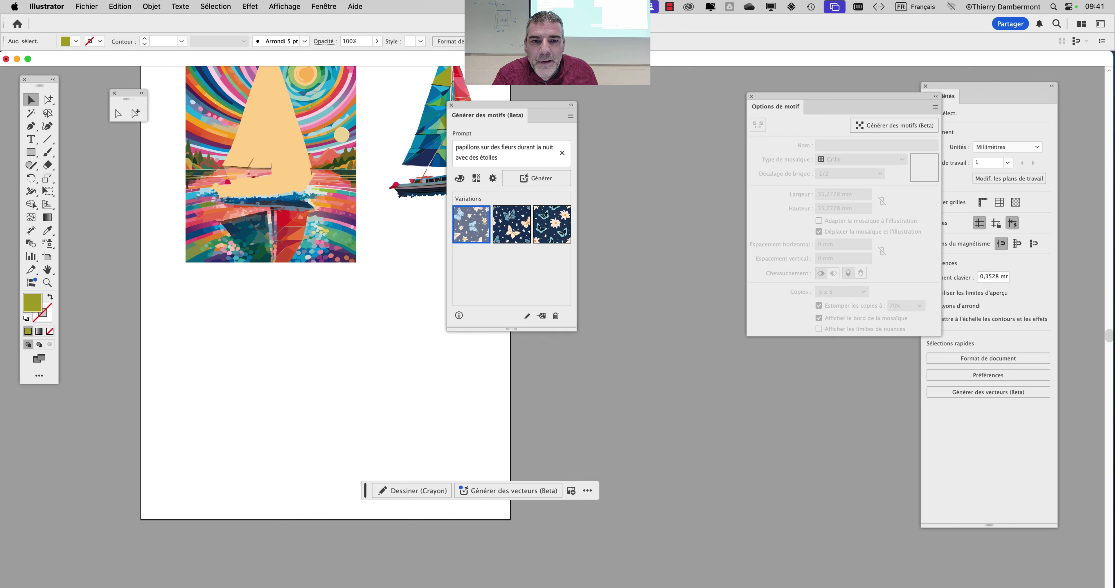
drag(511, 105, 623, 88)
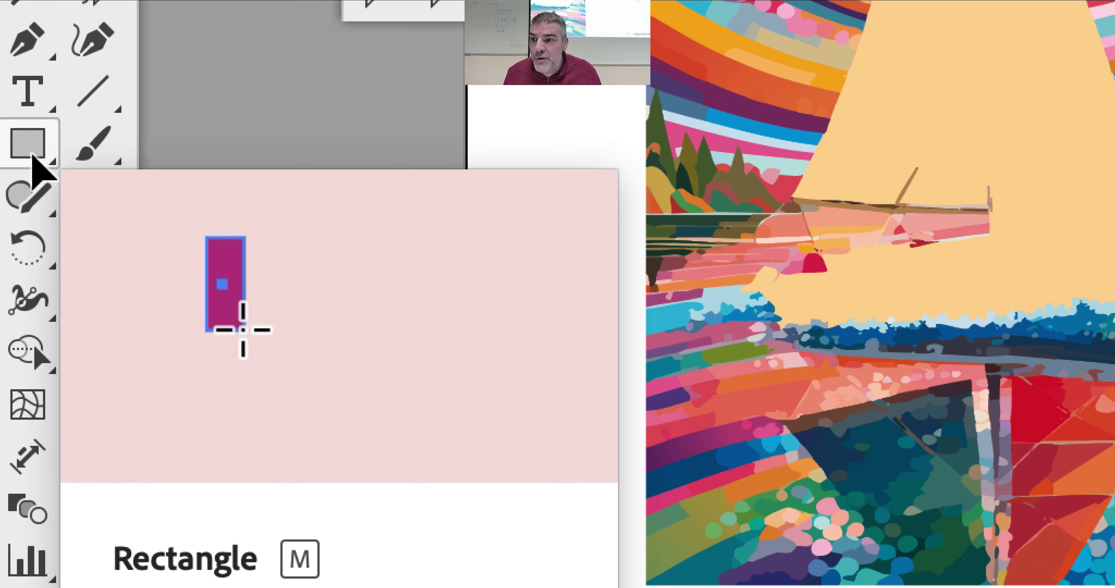
click(32, 156)
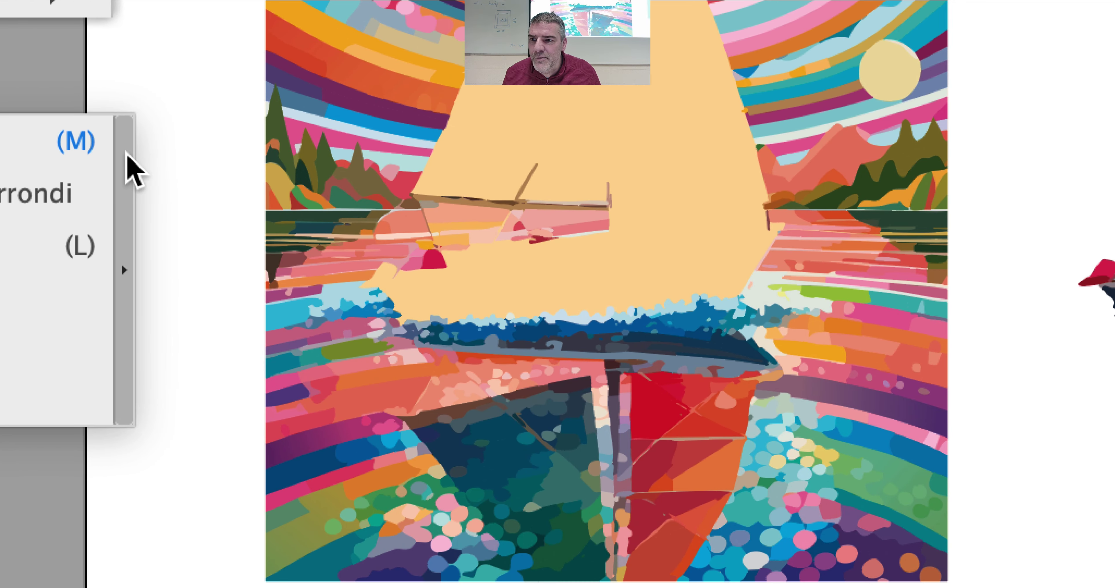
click(125, 158)
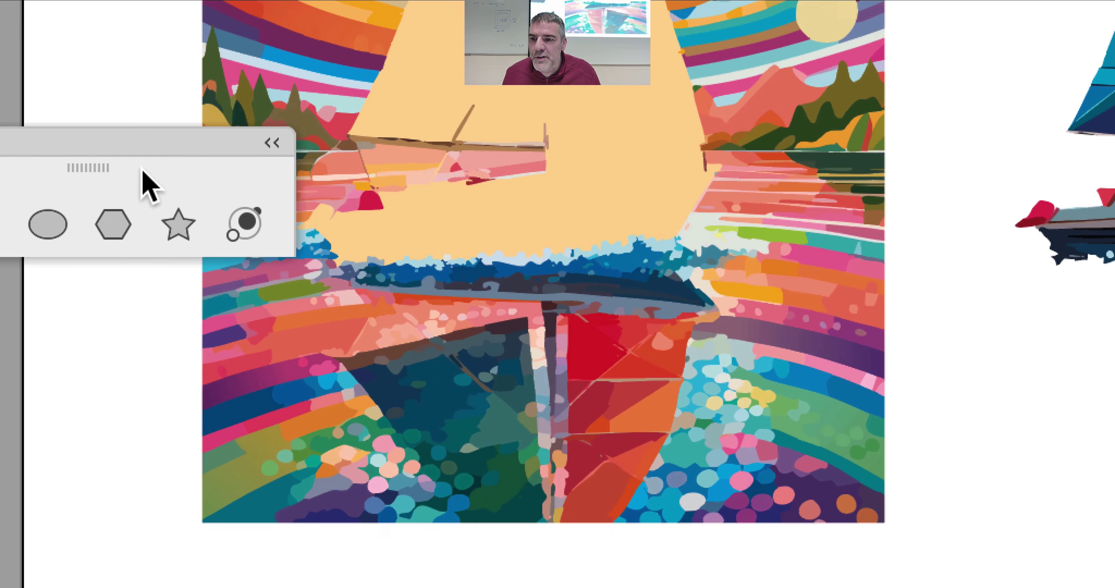
scroll(146, 199, down, 5)
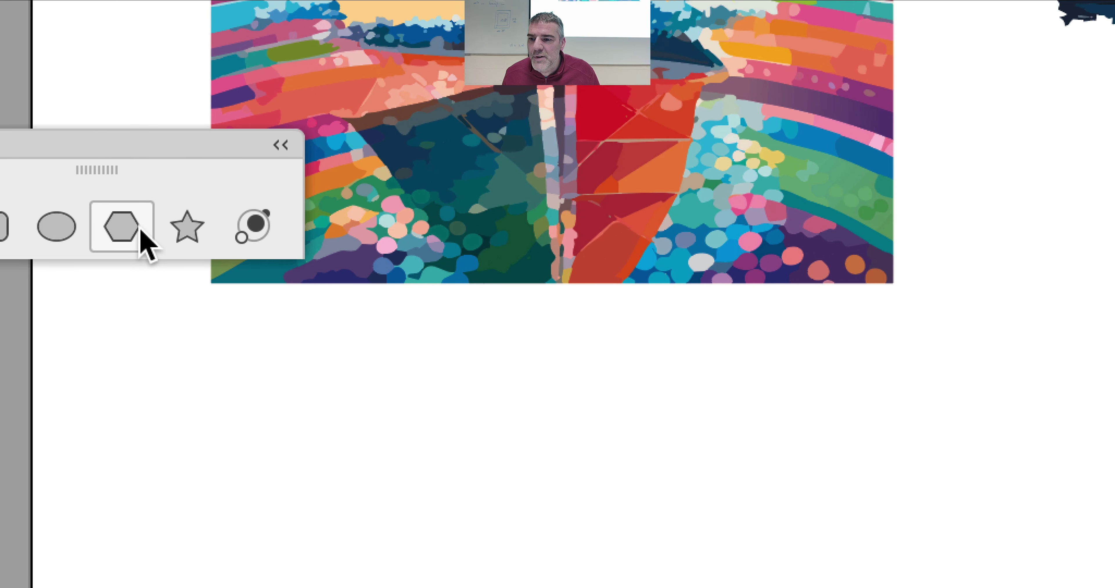
click(141, 230)
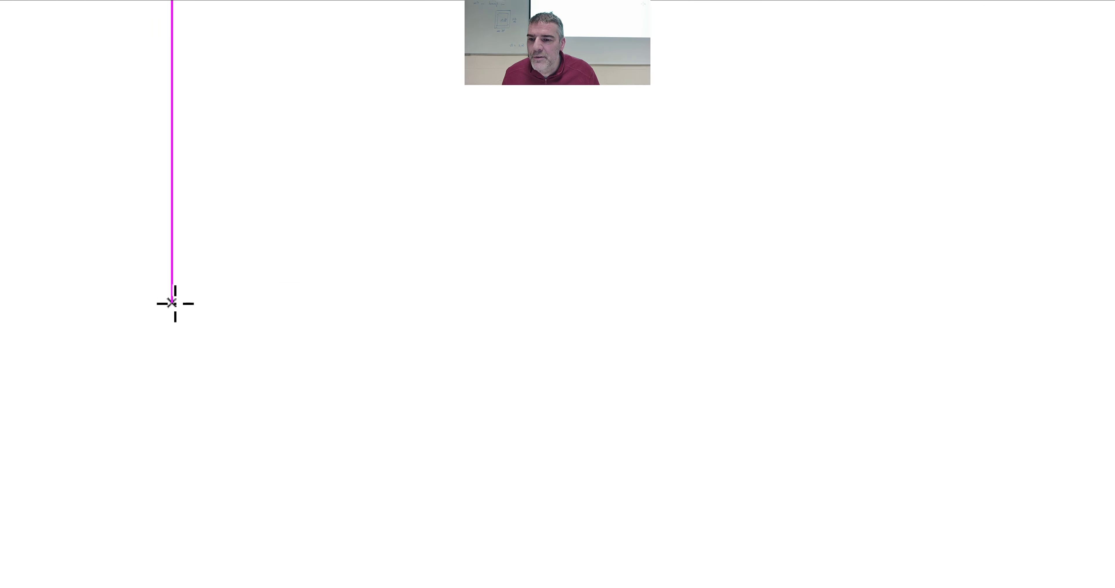
drag(172, 304, 207, 333)
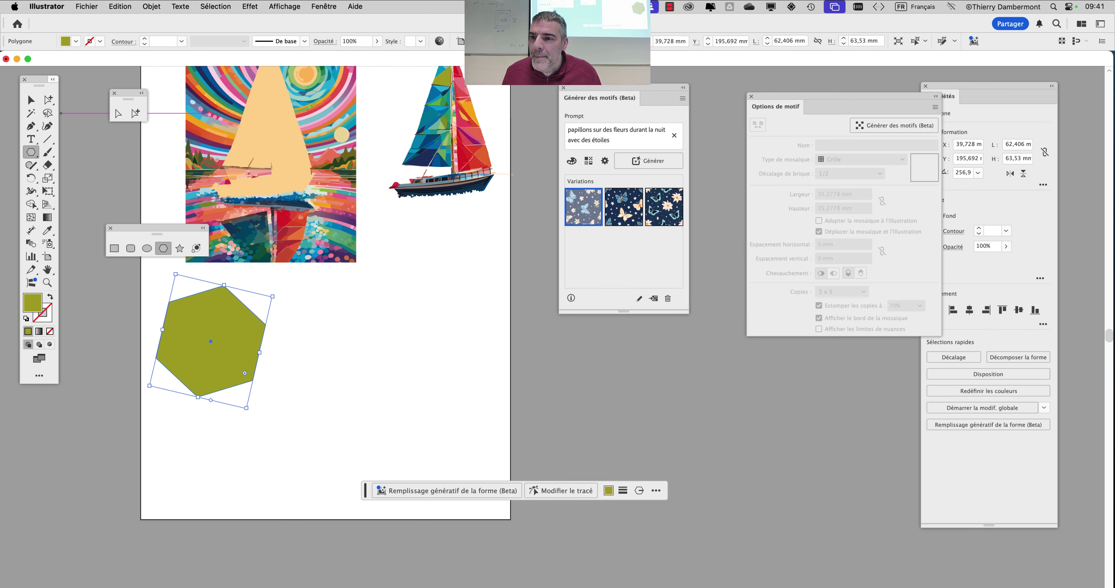
Make the hexagon's fill, rather than its stroke, the active colour attribute
drag(39, 83, 52, 80)
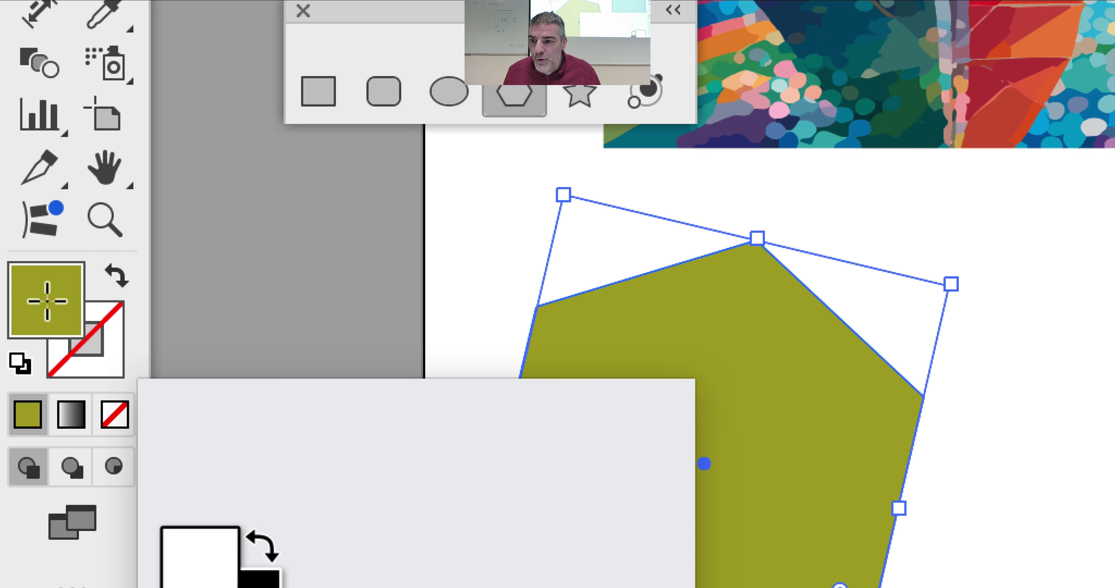
click(52, 318)
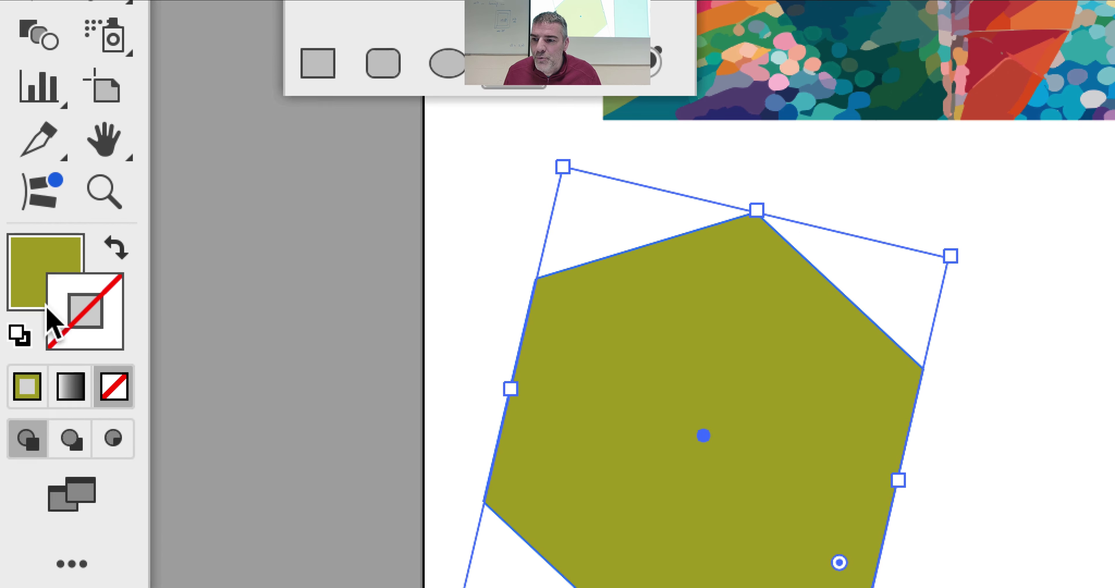
click(29, 277)
click(44, 312)
click(46, 304)
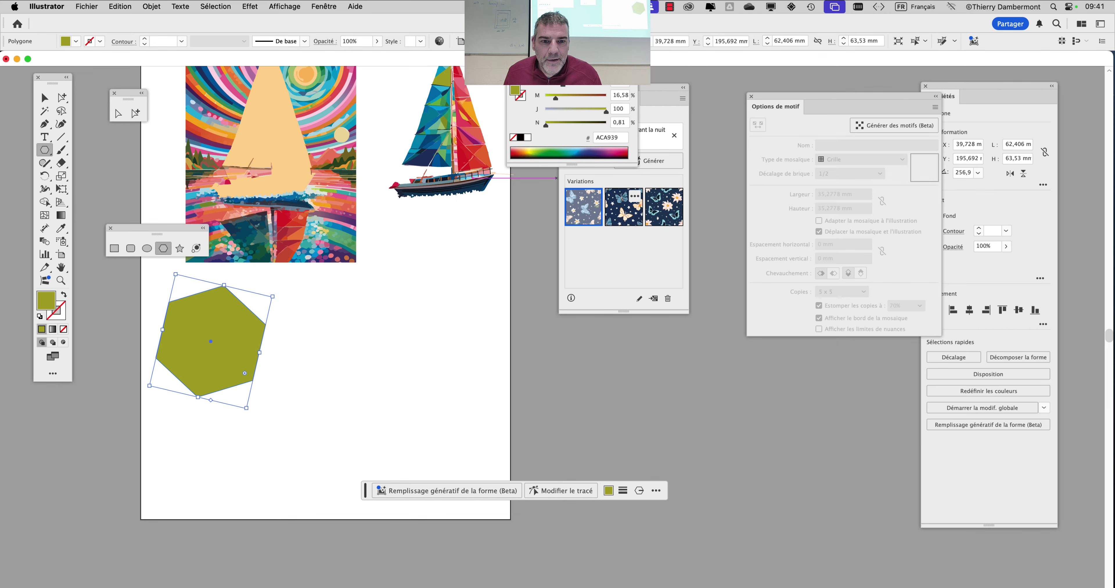
Display the swatches (Nuancier) in an enlarged floating window near the hexagon, with the pattern options moved aside
drag(775, 107, 804, 109)
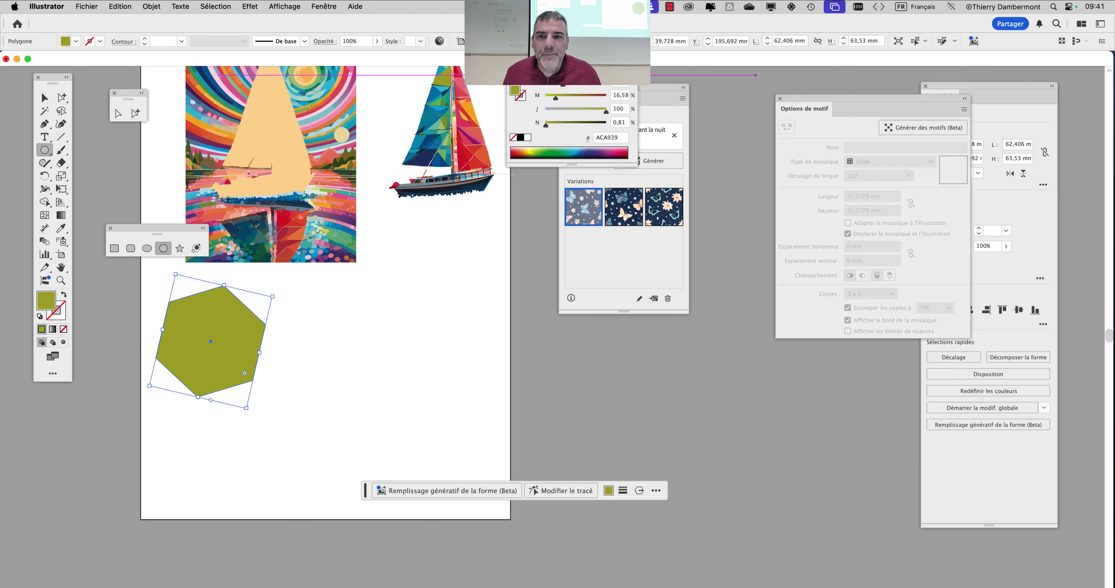
click(324, 6)
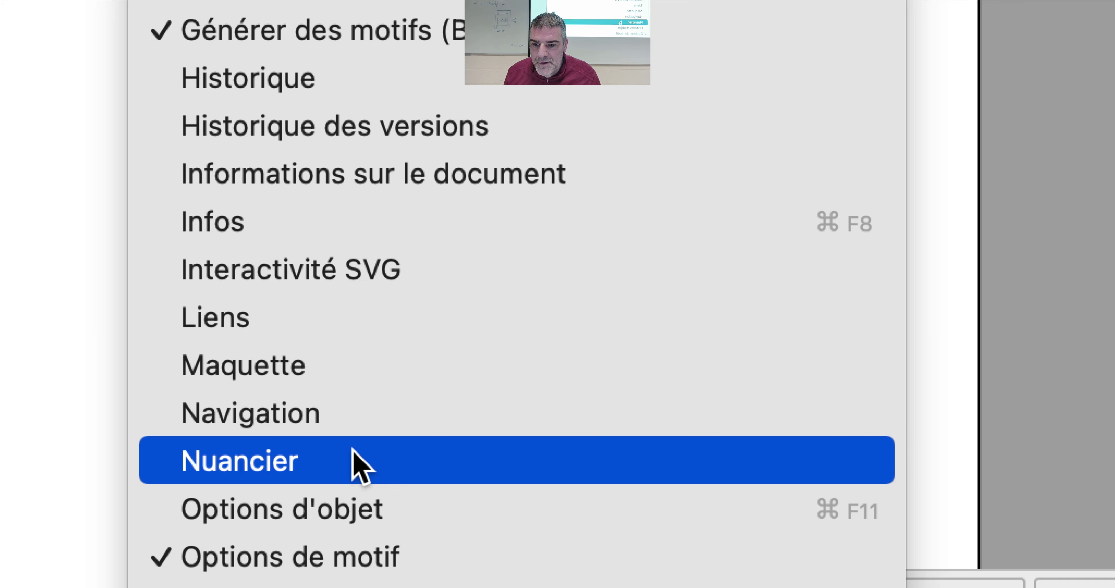
click(359, 465)
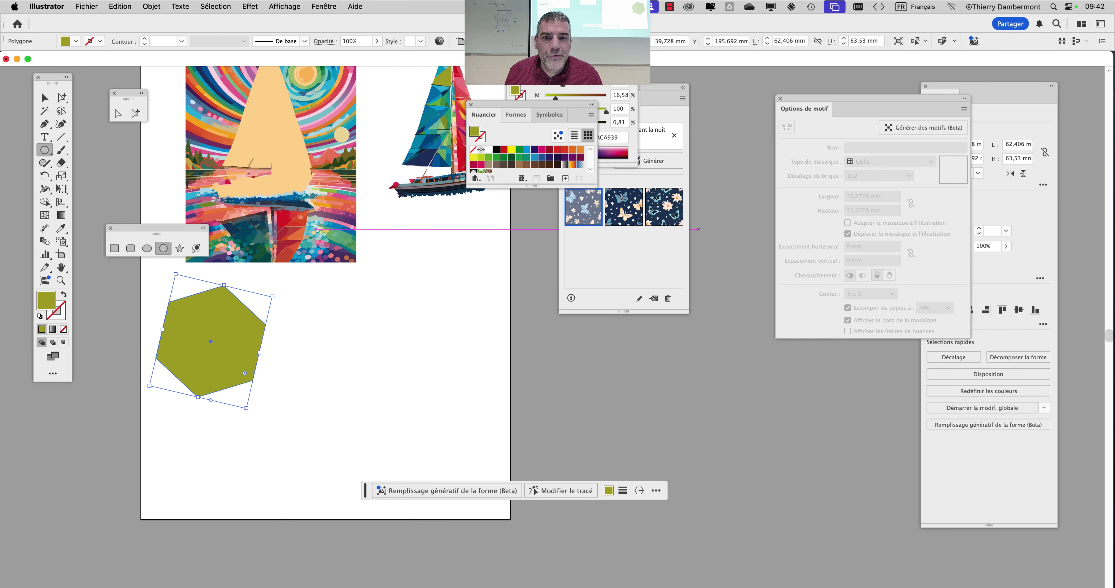
drag(533, 105, 466, 193)
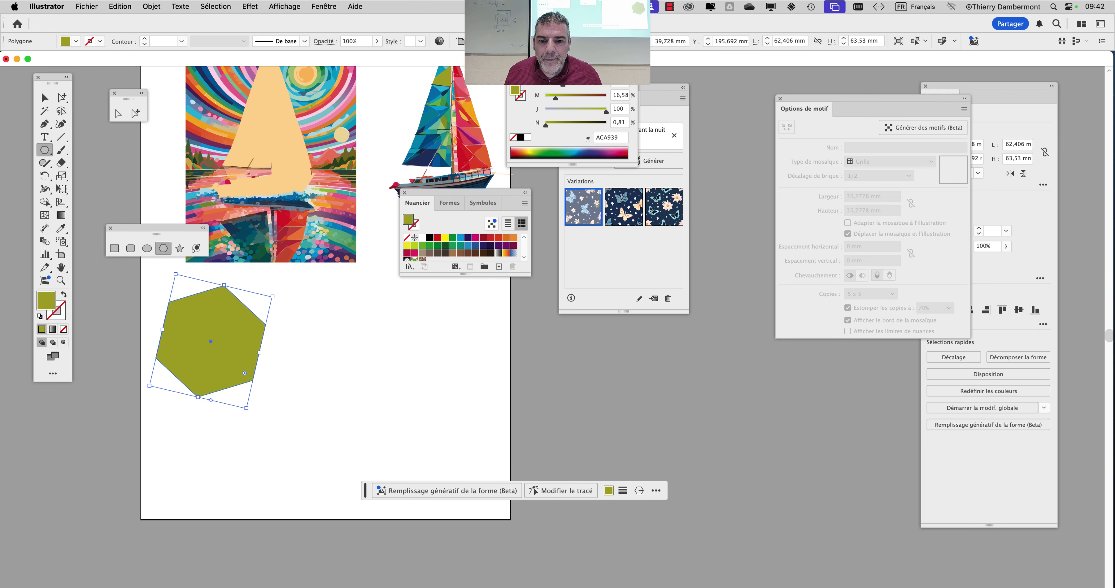
drag(531, 275, 550, 390)
Try the generated butterfly patterns as the hexagon's fill, ending with the last swatch of the generated pattern group
click(624, 208)
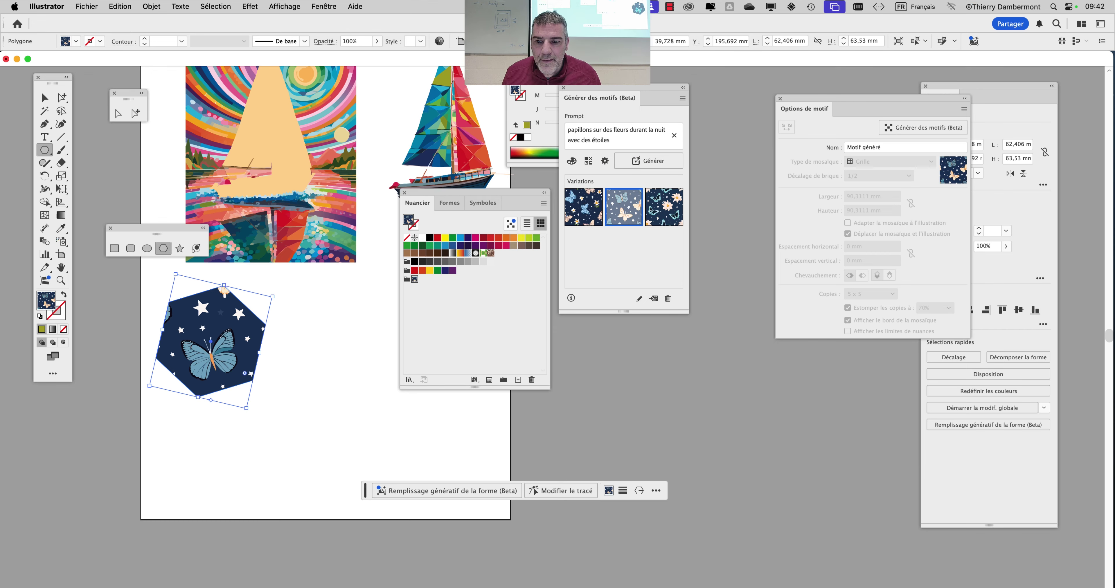
click(663, 207)
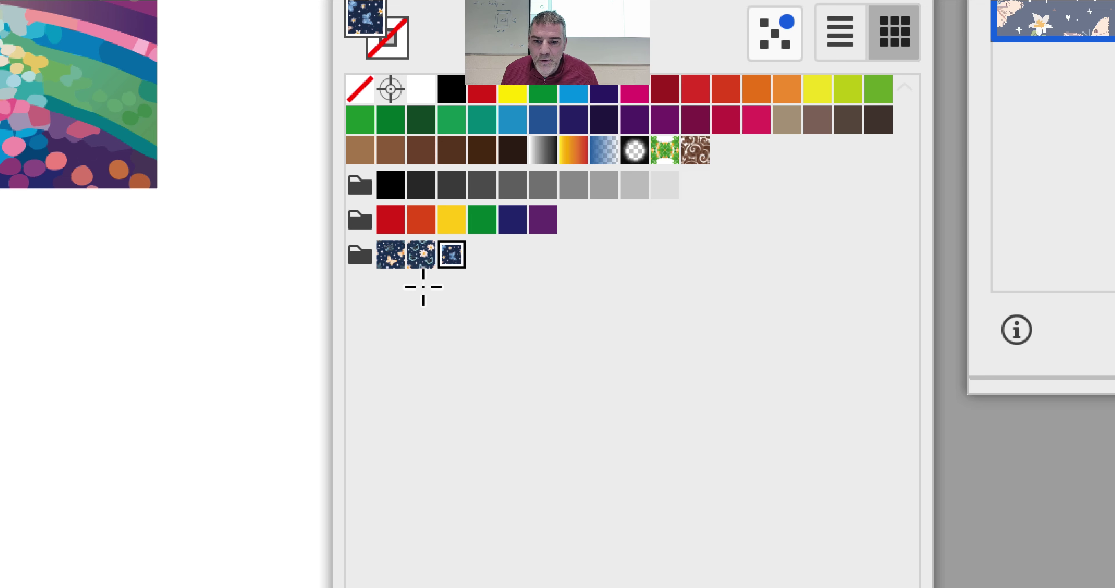
click(391, 257)
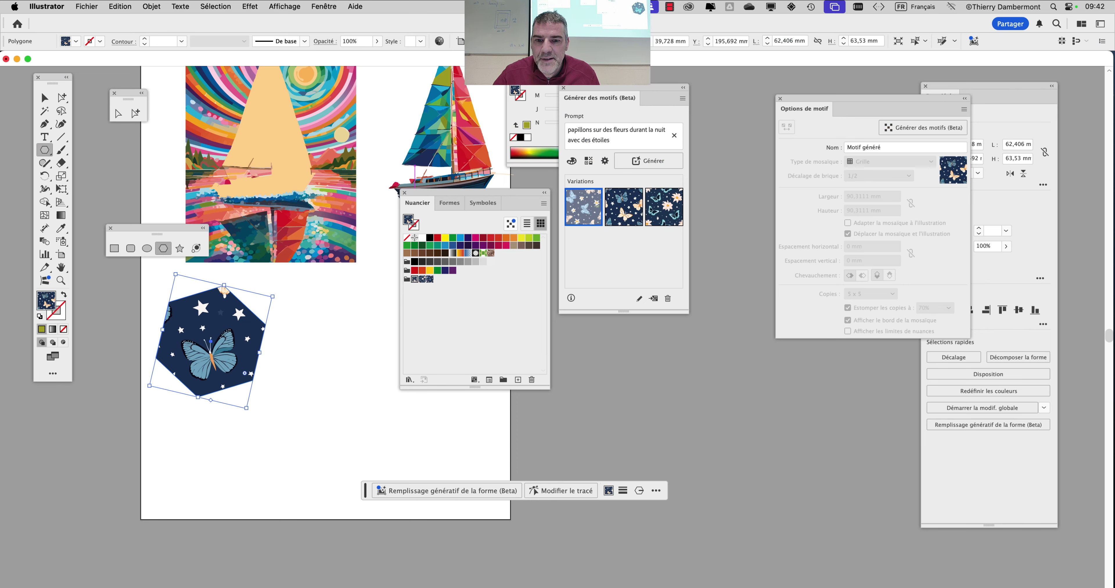
click(422, 279)
click(430, 279)
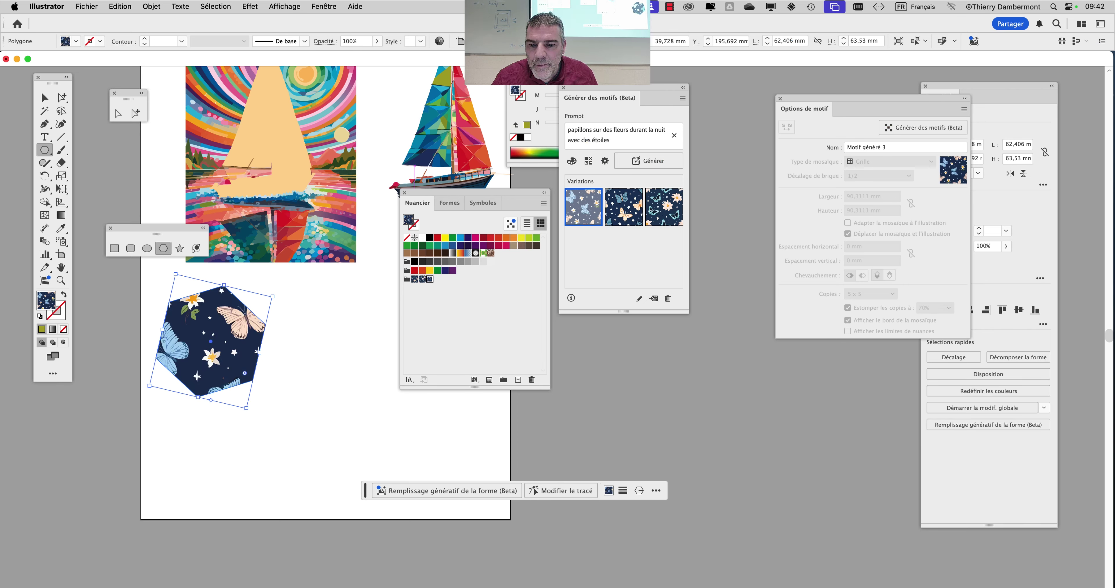
Move the pattern generator and swatches beside the artboard, and enlarge the swatch thumbnails and their window
drag(600, 98, 816, 75)
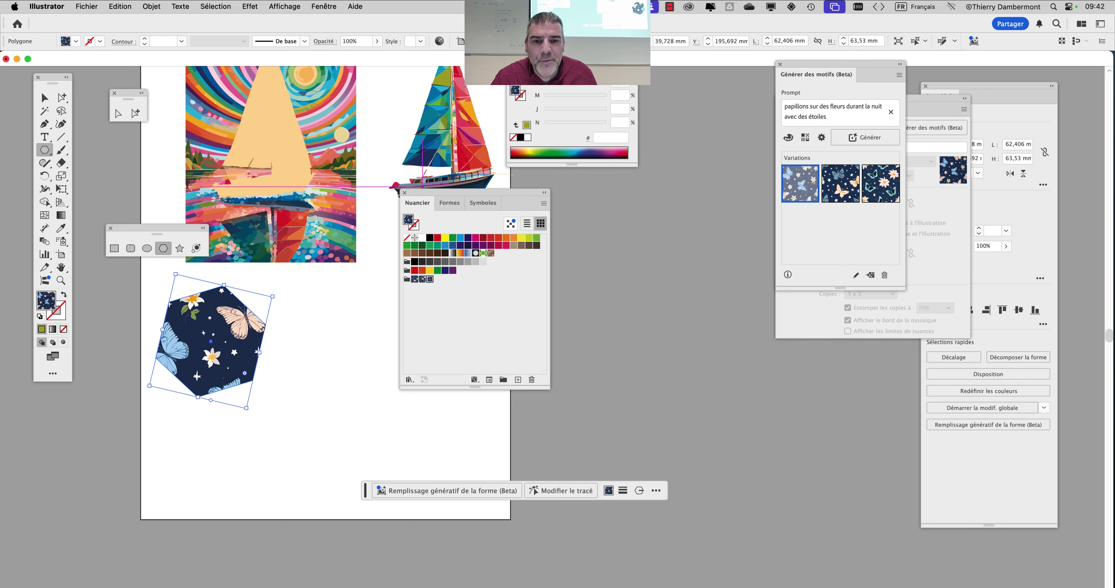
drag(433, 192, 565, 187)
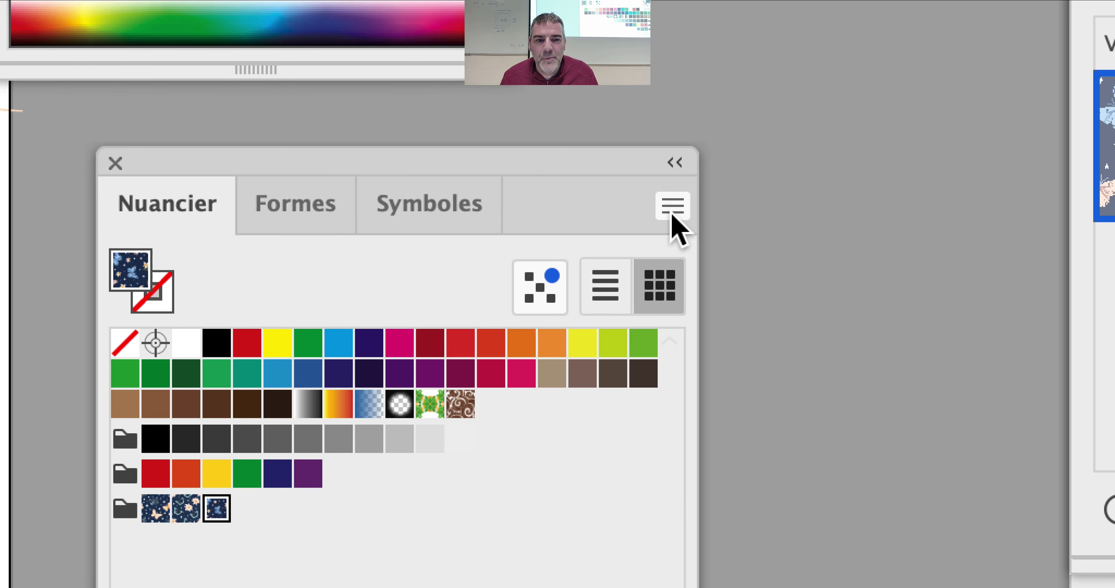
click(671, 210)
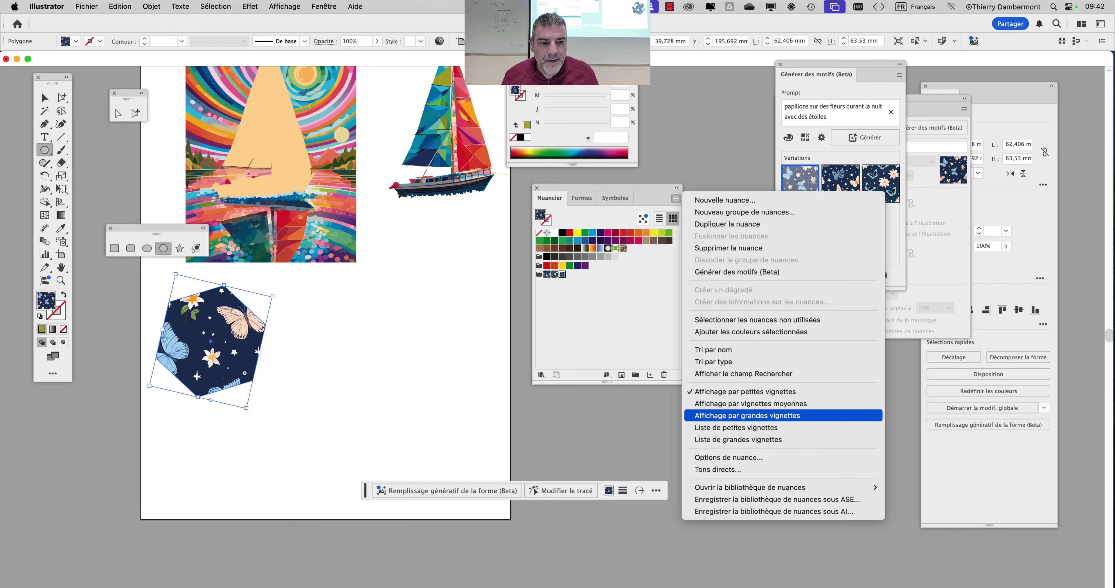
click(725, 390)
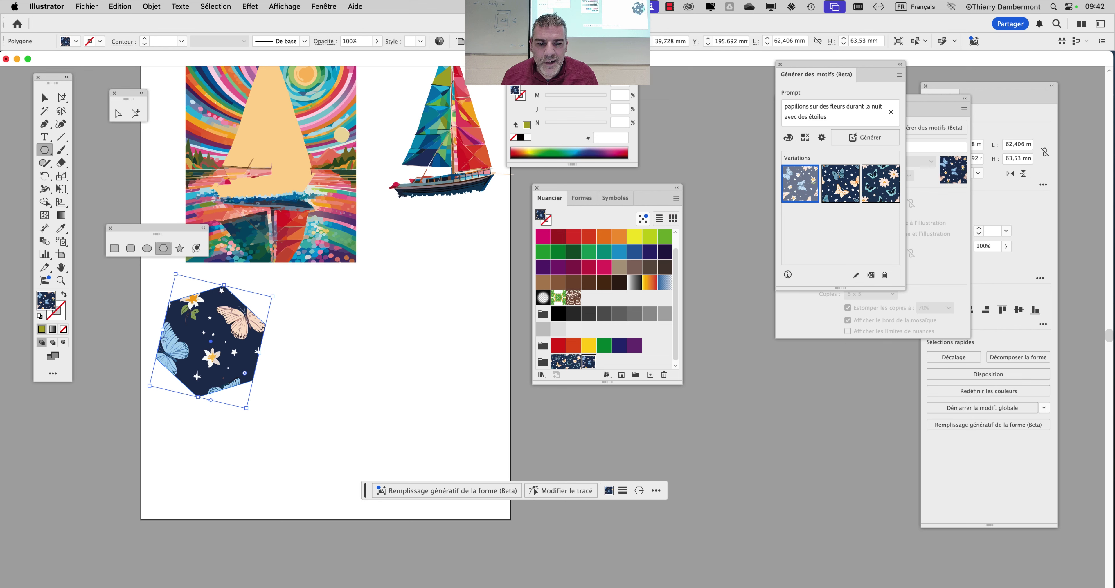
drag(682, 384, 663, 450)
Try other generated pattern swatches on the hexagon and return to the last one in the group
click(574, 392)
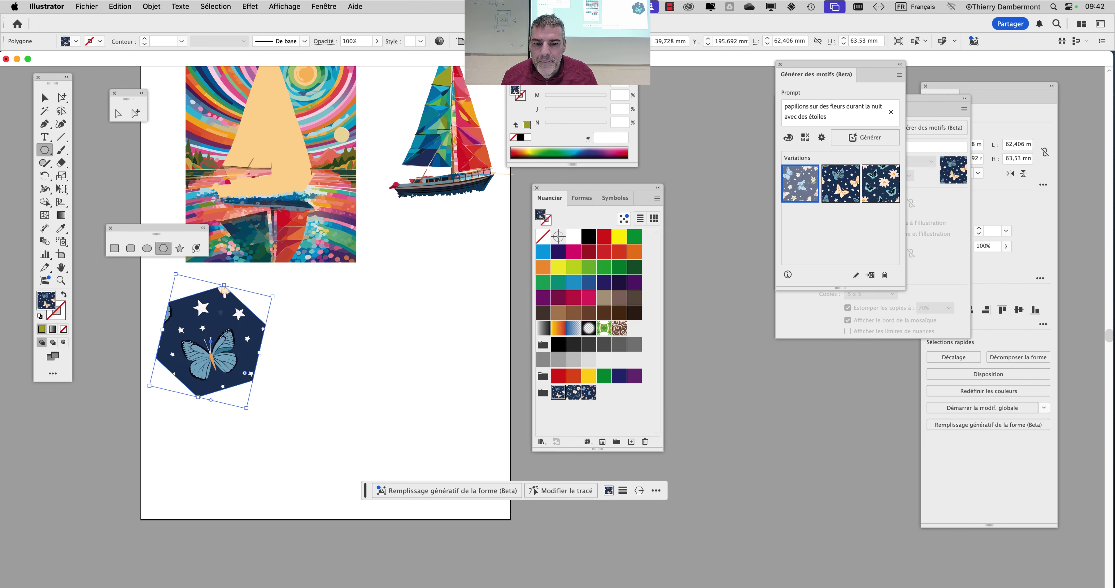
click(589, 392)
key(cmd+z)
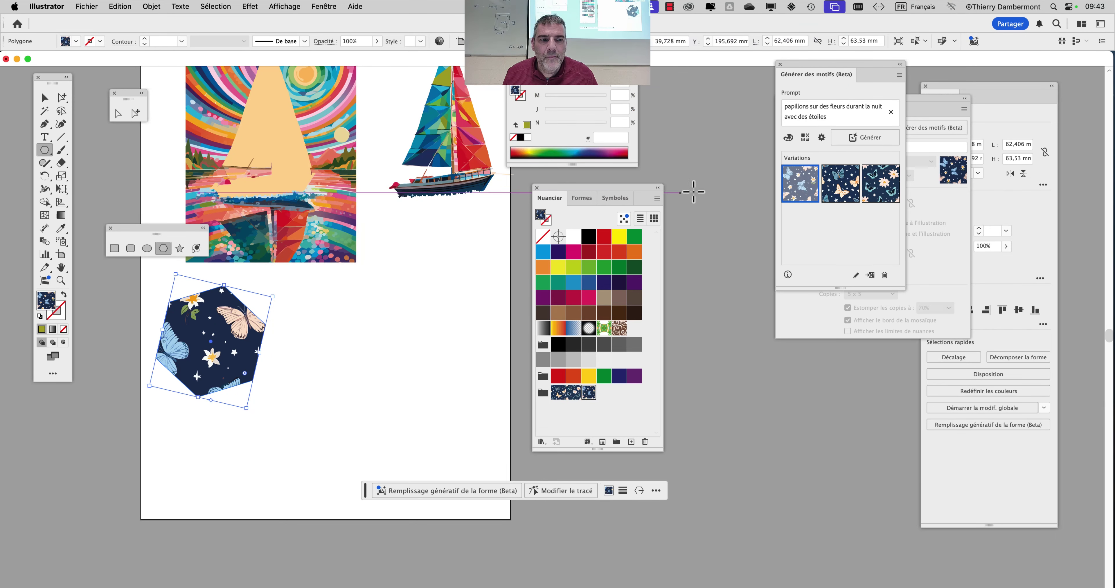
Move the pattern generator beside the hexagon and replace "durant la nuit" with "en plein soleil" in its prompt
drag(817, 70, 368, 245)
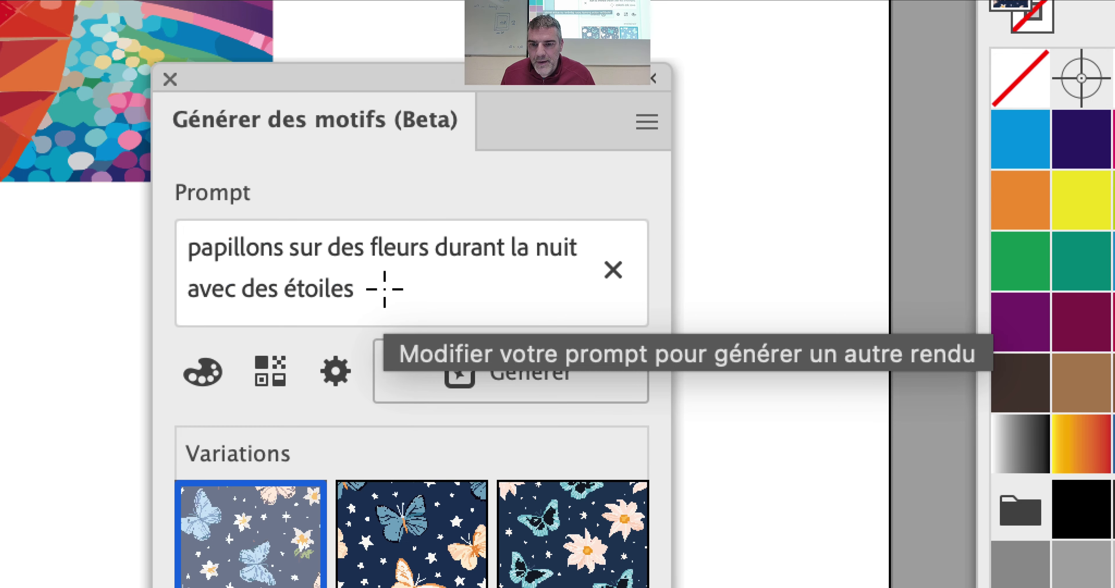
click(385, 289)
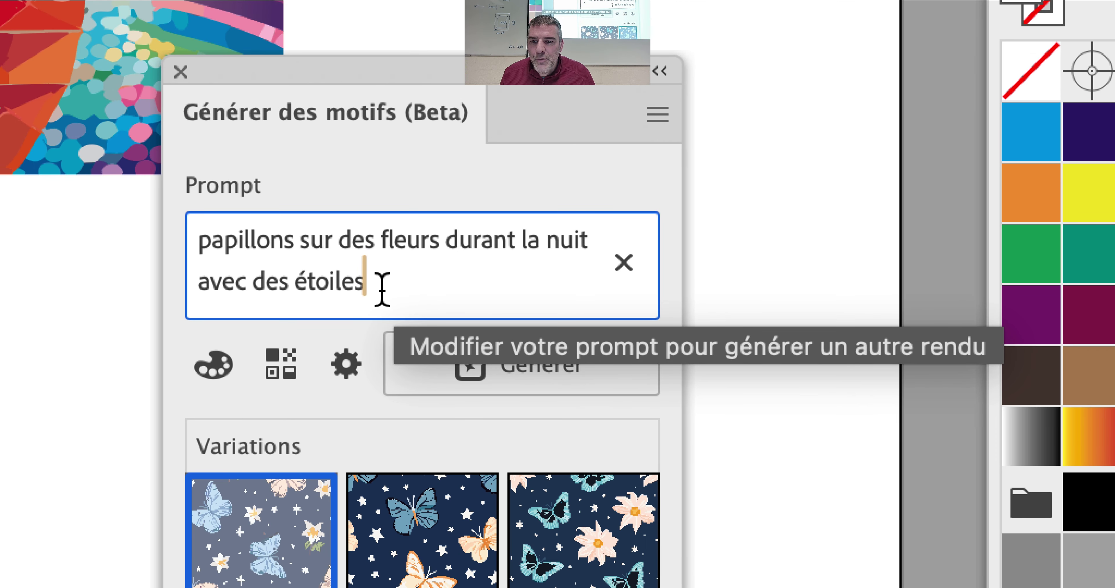
drag(381, 289, 202, 289)
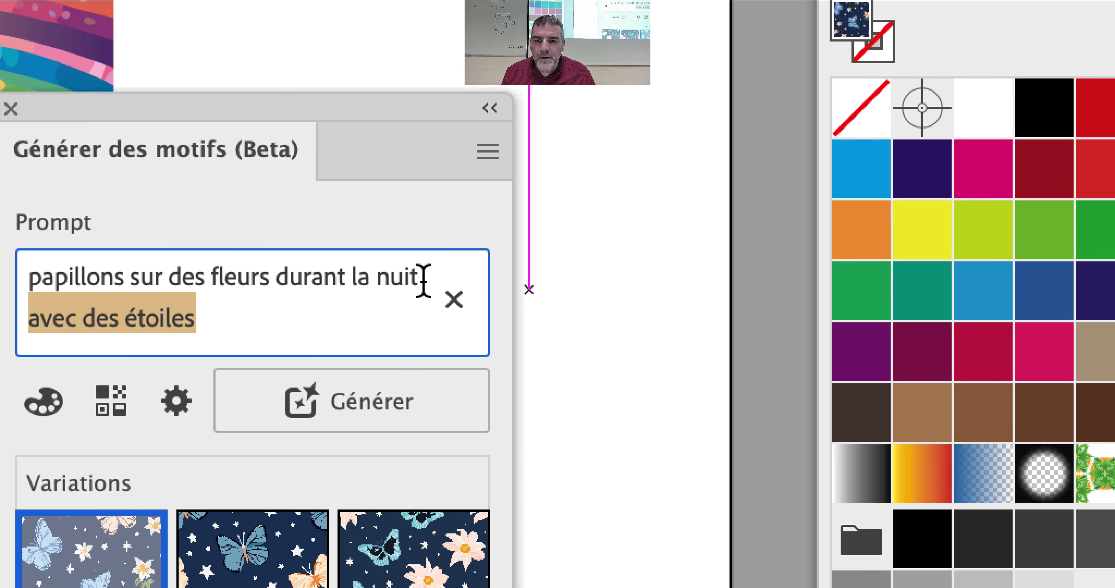
drag(732, 246, 713, 252)
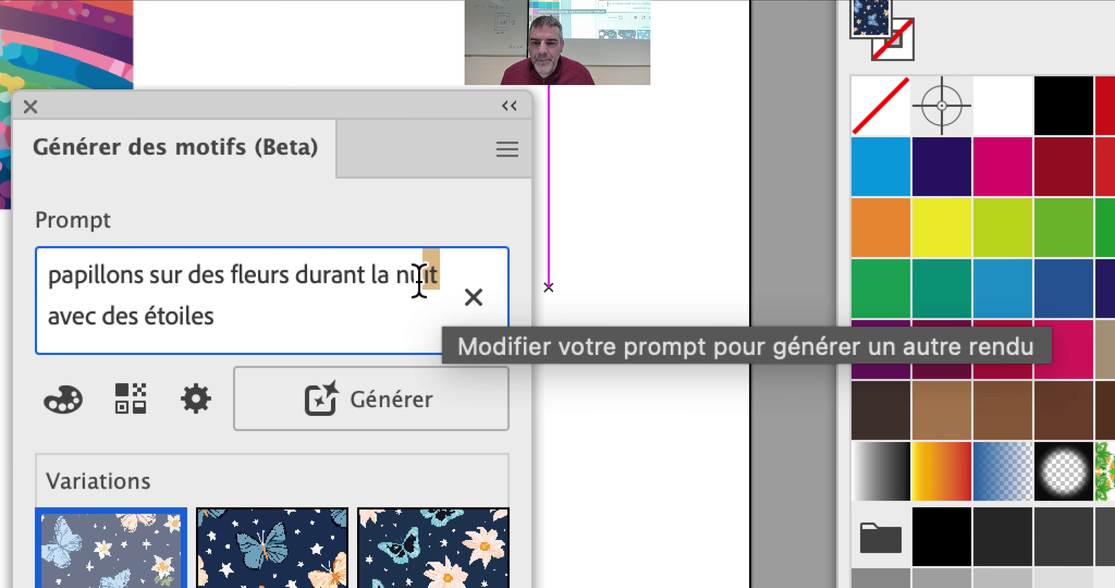
drag(419, 280, 287, 262)
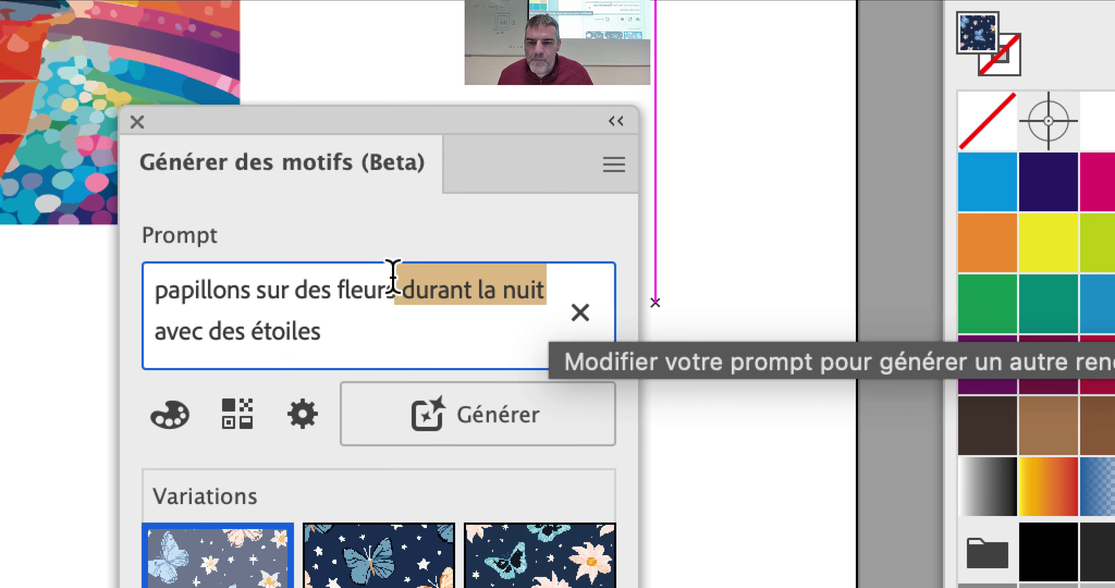
text(en ple)
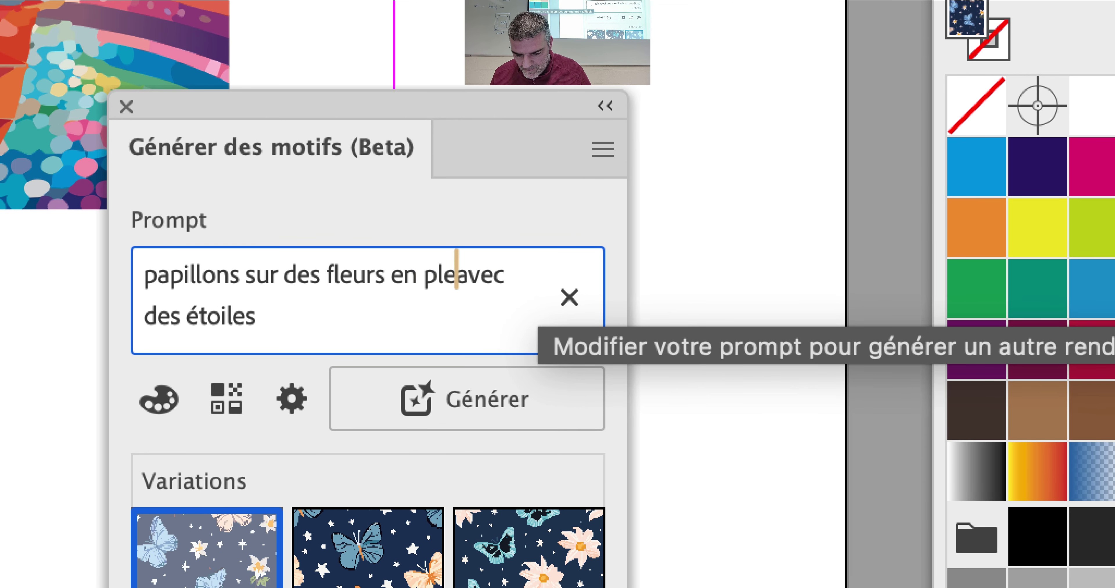
text(in soleil)
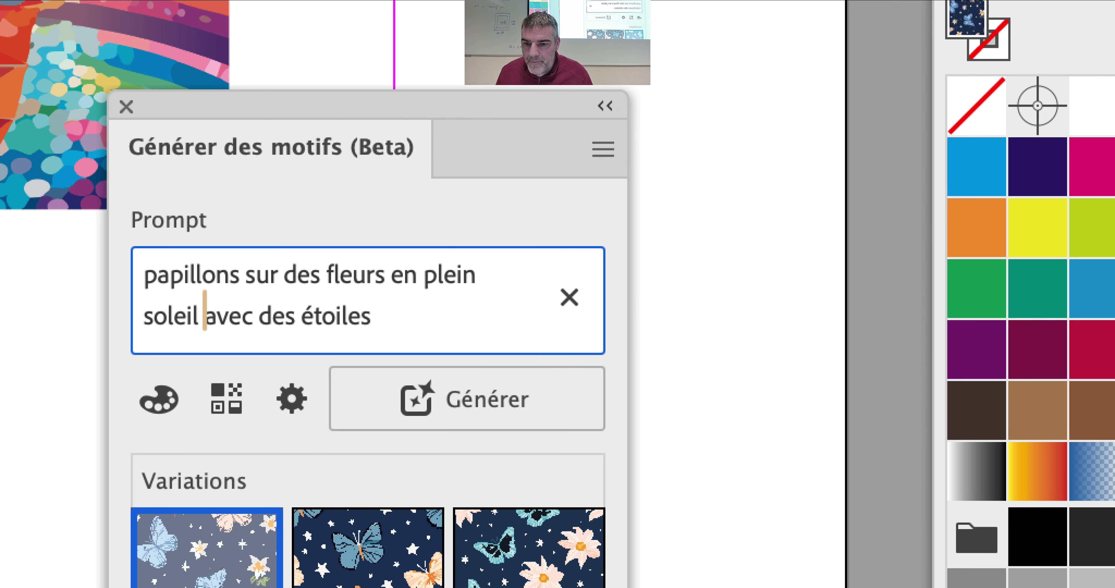
Change the prompt's ending to "avec des nuages" and generate new pattern variations
key(Delete)
key(Delete)
key(Delete)
key(Delete)
key(Delete)
key(Delete)
key(Delete)
key(Delete)
key(Delete)
key(Delete)
key(Delete)
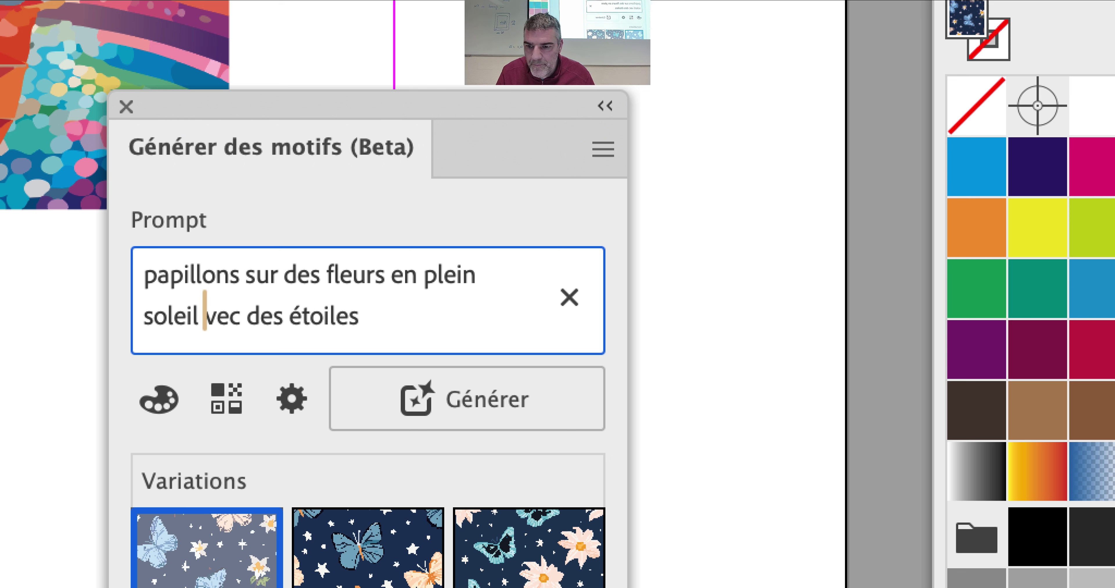
key(Delete)
key(Delete)
key(Delete)
key(Delete)
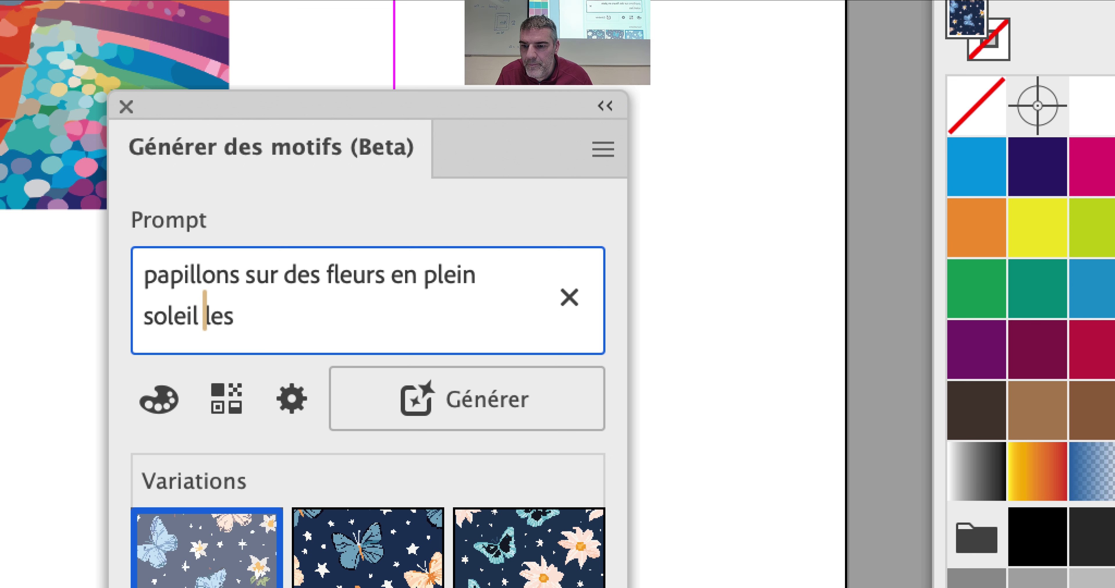
text(avec)
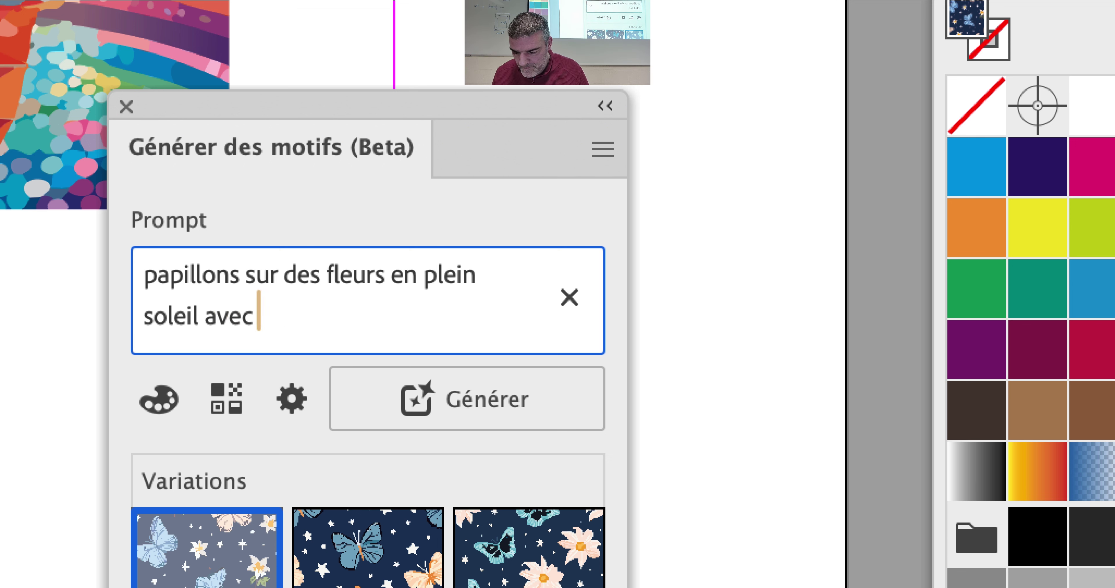
text( des nuages)
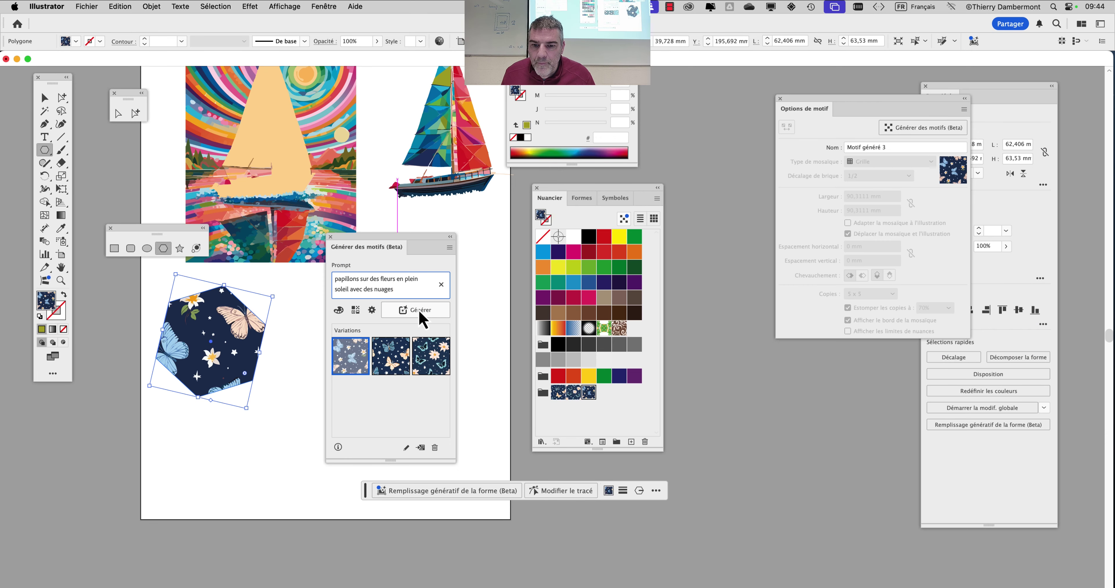
click(418, 309)
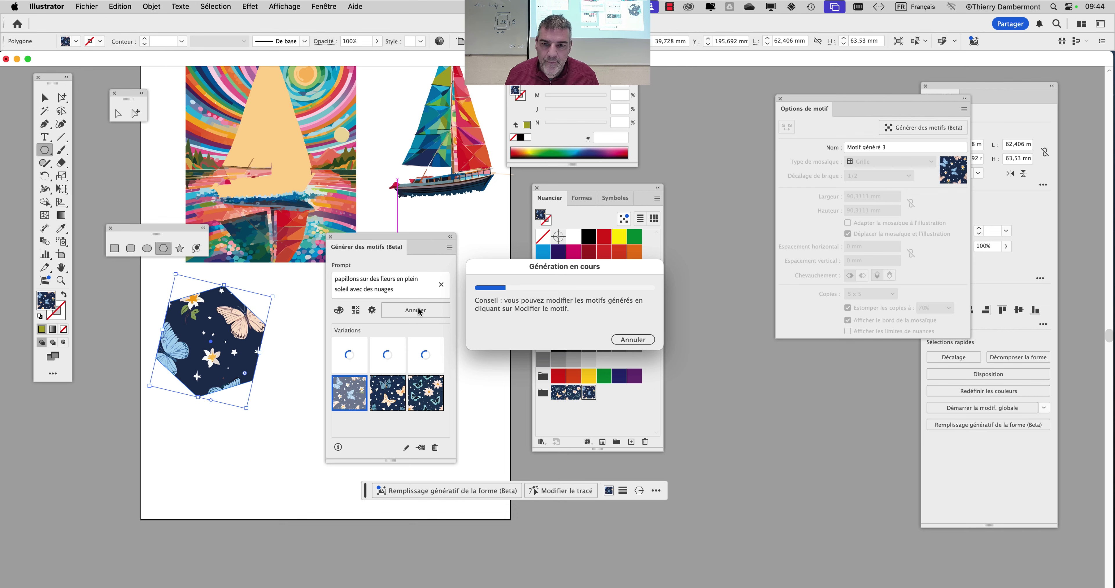
Try the sunny and night pattern variations as the hexagon's fill, ending with the first night butterfly pattern
click(386, 371)
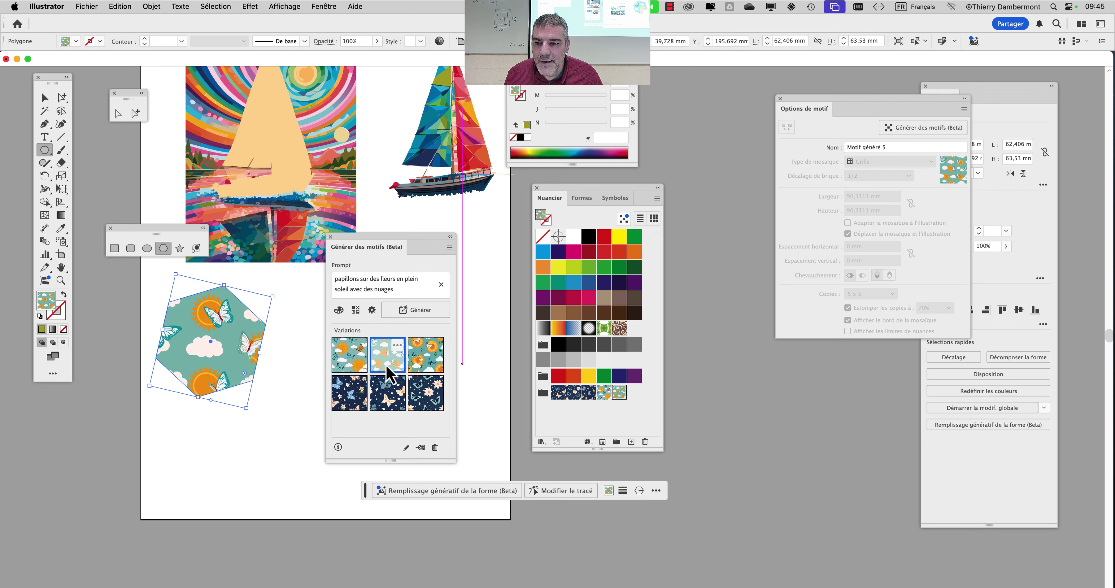
click(426, 362)
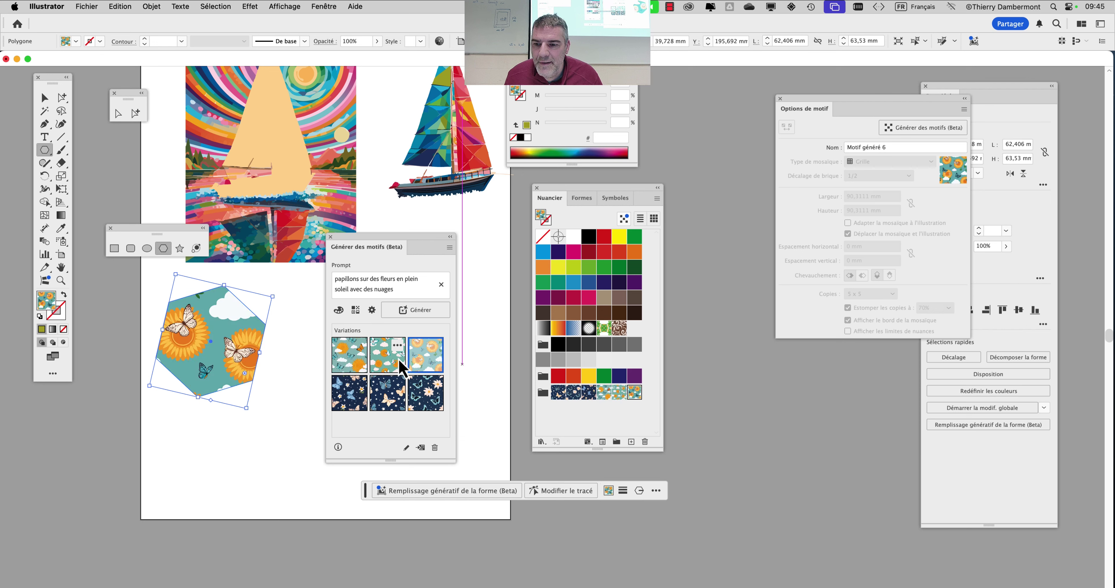
click(362, 366)
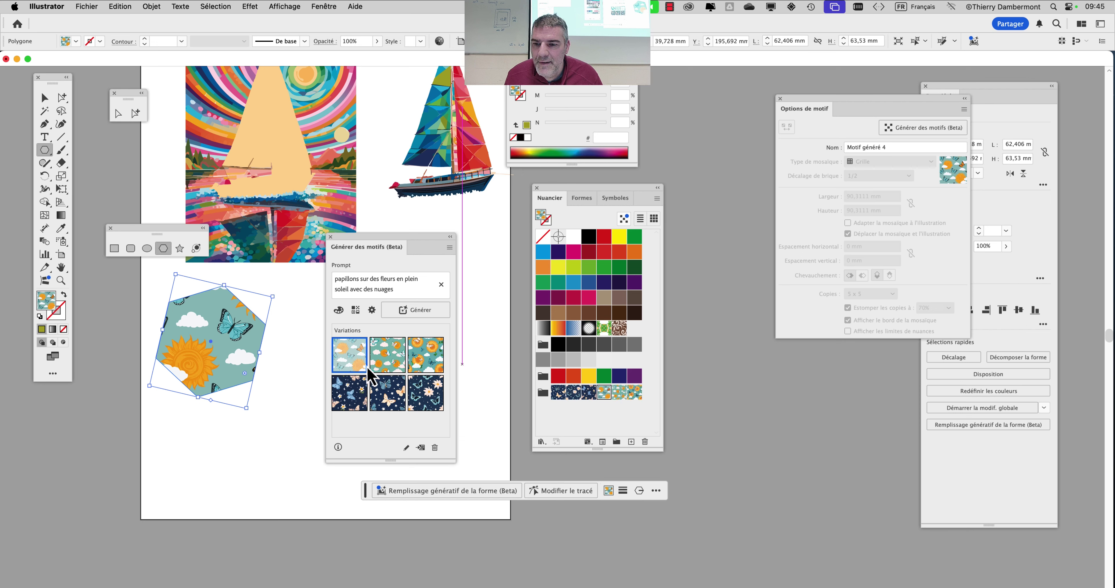
click(420, 409)
click(372, 400)
click(355, 401)
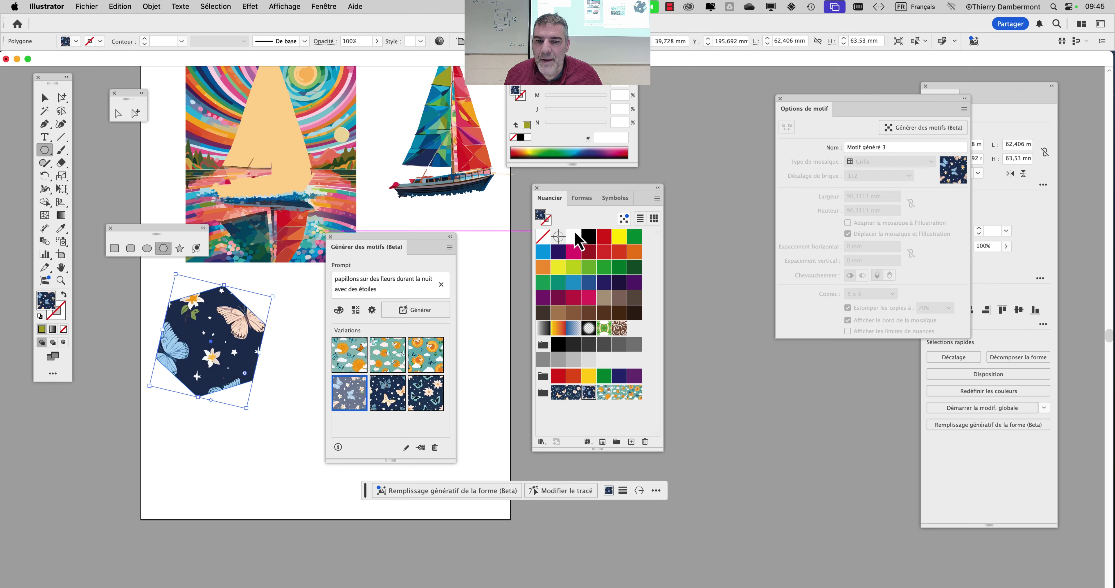
Move the swatches and pattern generator off the artboard, and draw a pattern-filled circle about 76 mm wide beside the hexagon
drag(585, 195, 739, 50)
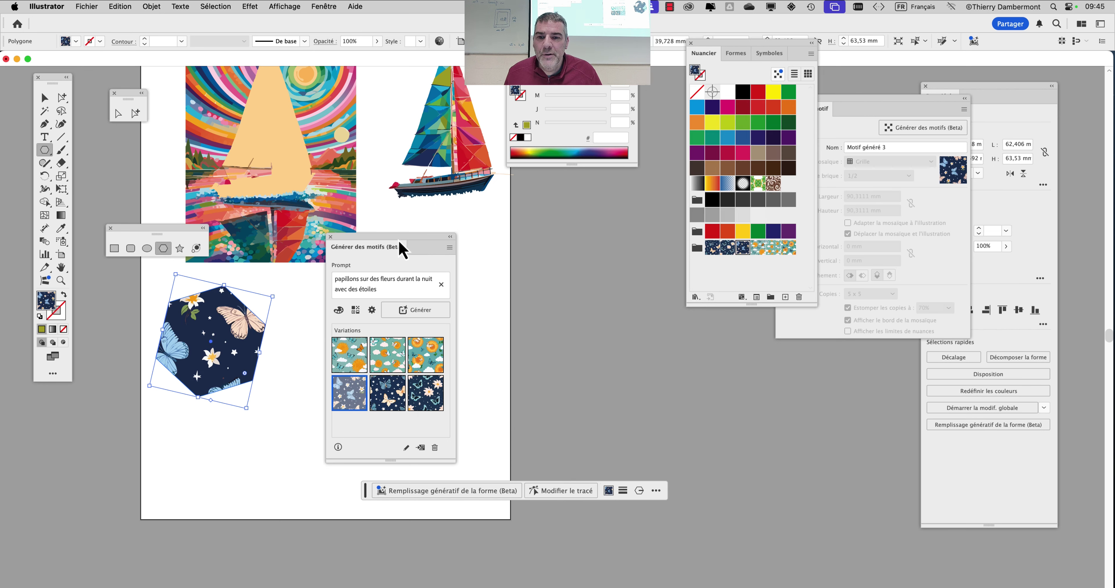
drag(402, 249, 617, 194)
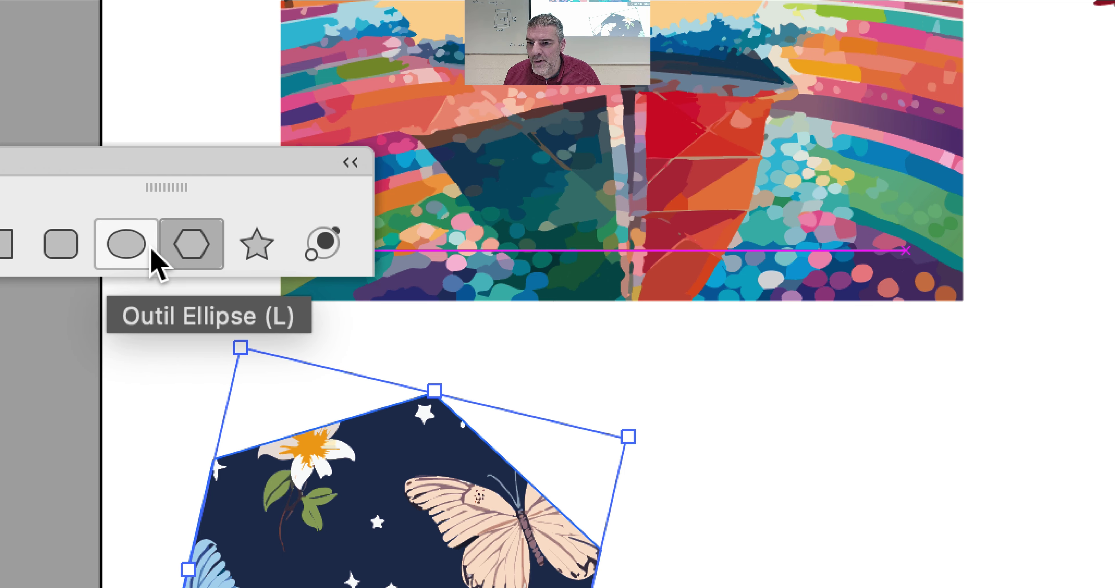
click(176, 250)
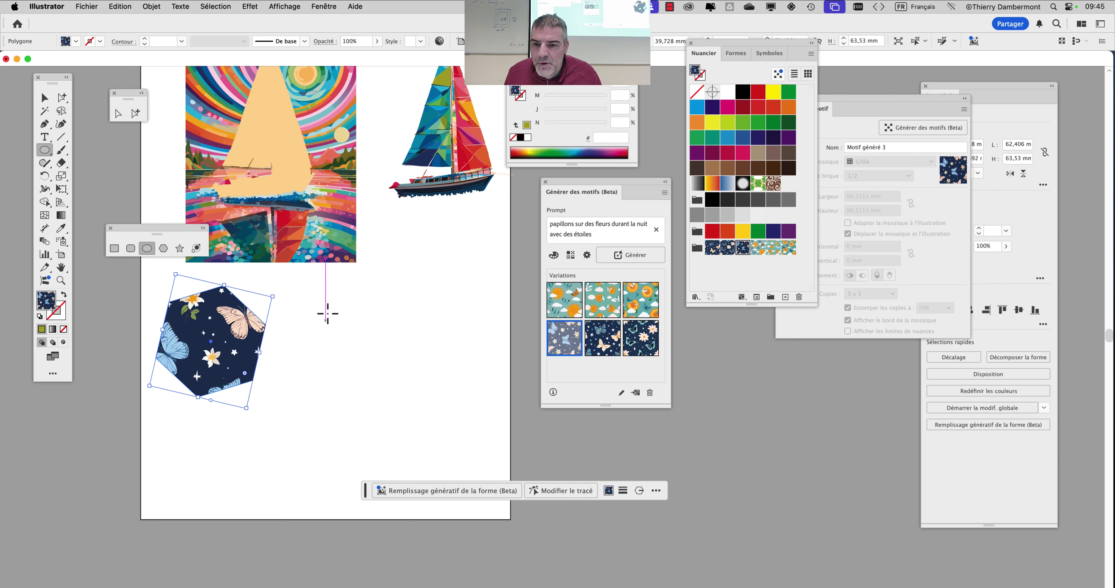
mouse_move(326, 297)
mouse_down()
mouse_move(383, 388)
mouse_move(442, 428)
mouse_move(403, 371)
mouse_move(433, 377)
mouse_move(481, 433)
mouse_move(438, 320)
mouse_move(461, 367)
mouse_up()
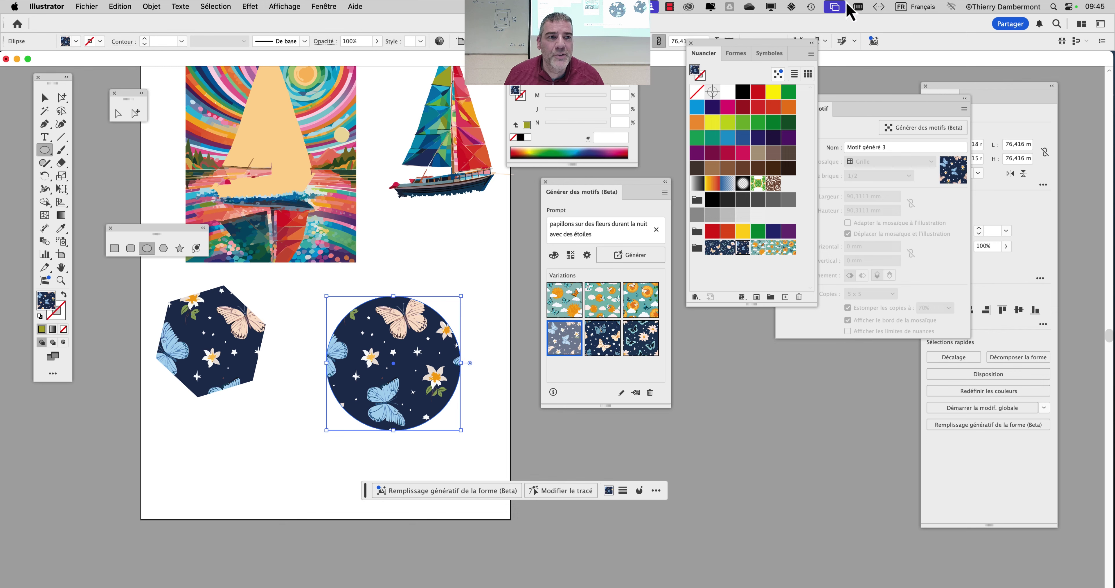
Display the on-screen keyboard viewer to point out the Shift key, and close the viewer
click(909, 6)
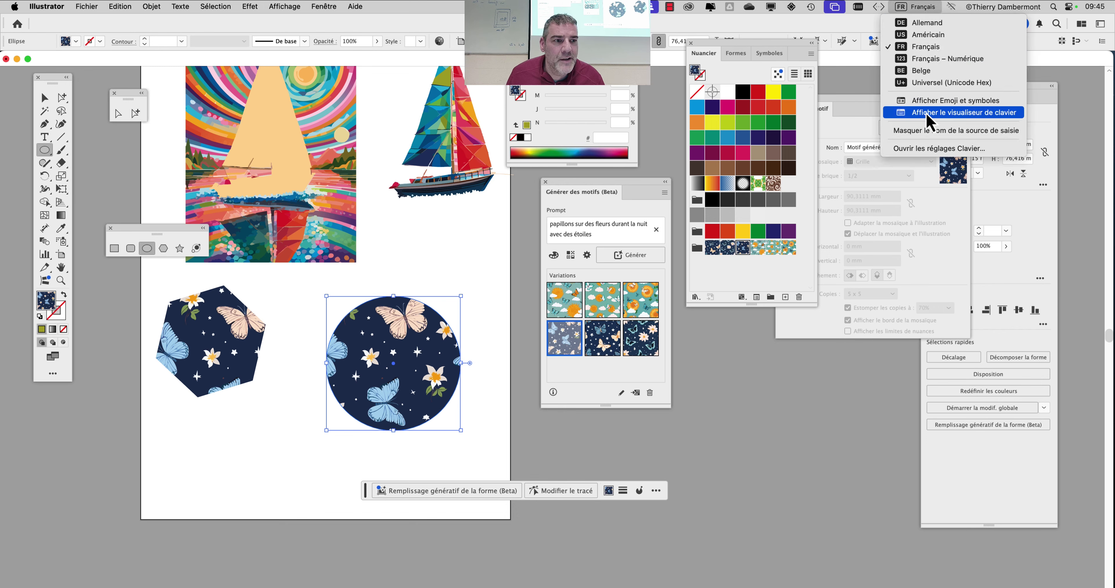
click(964, 113)
click(392, 344)
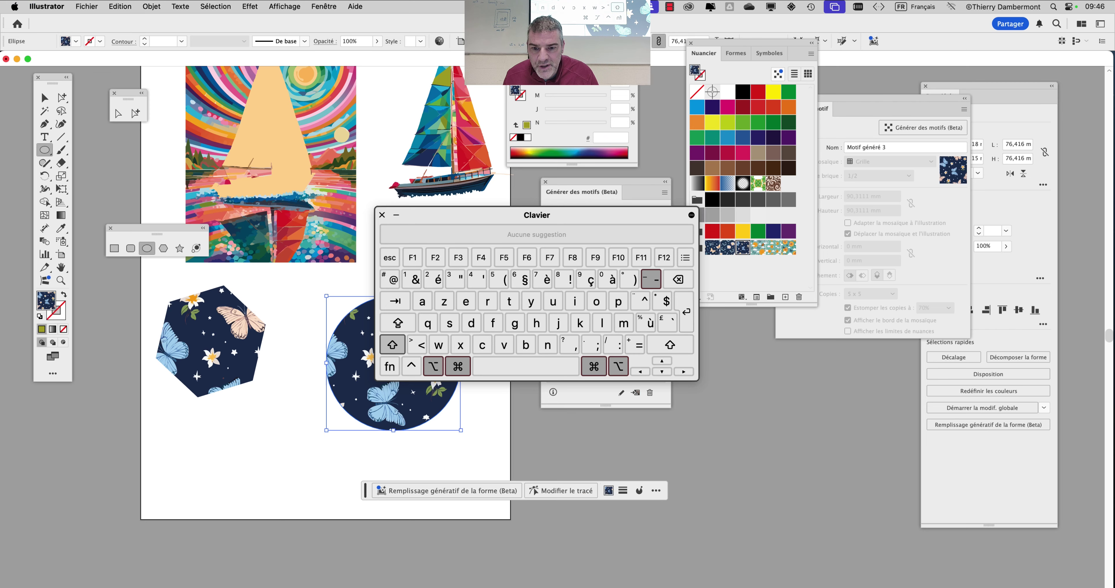
click(392, 344)
click(384, 219)
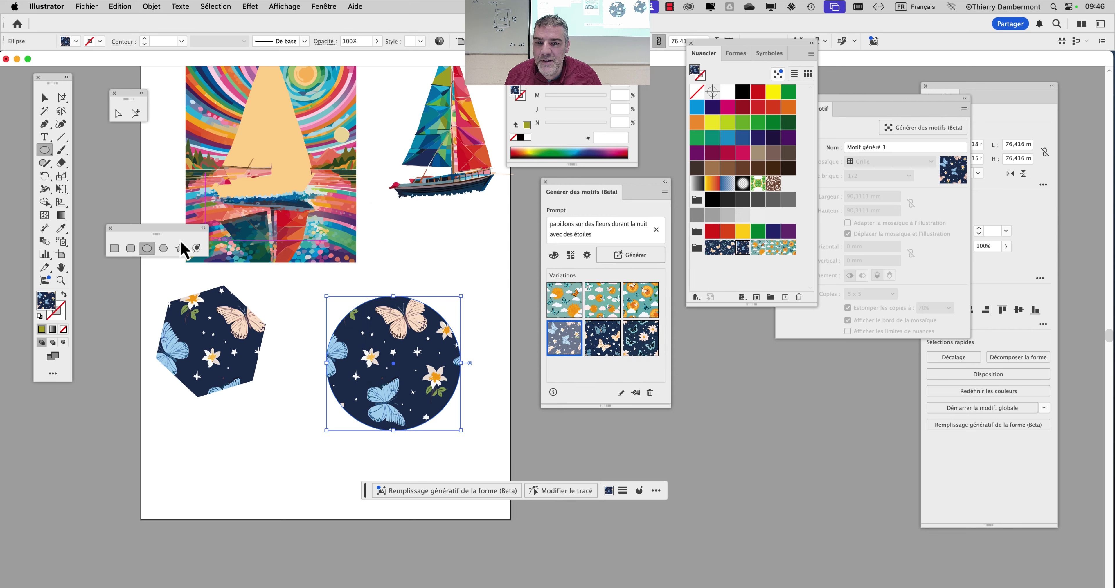
Clear the area beside the artboard of floating panels and draw a pattern-filled square about 93 mm wide there
click(45, 97)
drag(403, 292, 293, 193)
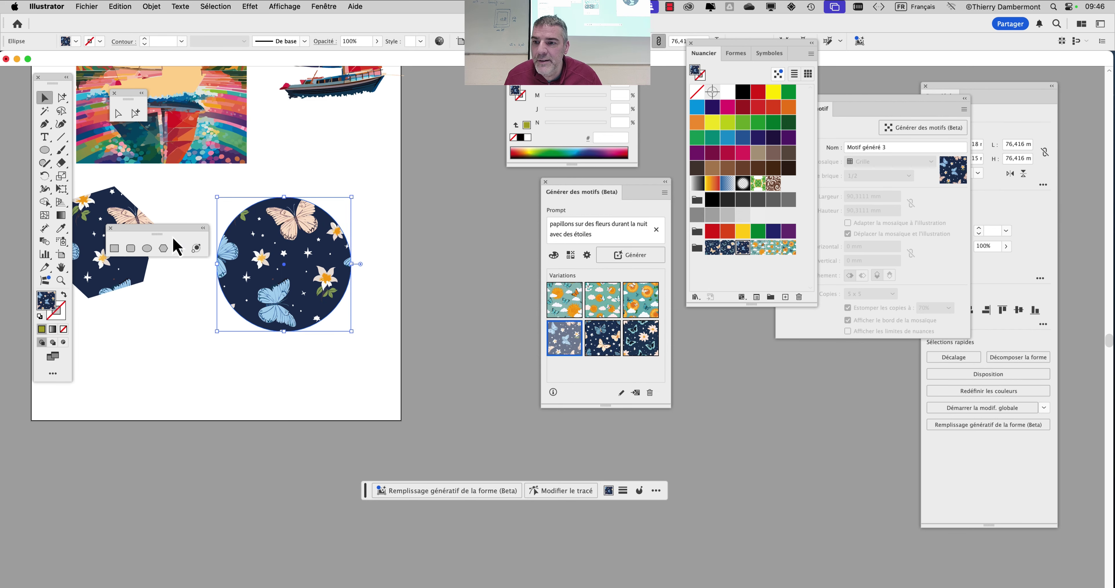
drag(138, 234, 462, 196)
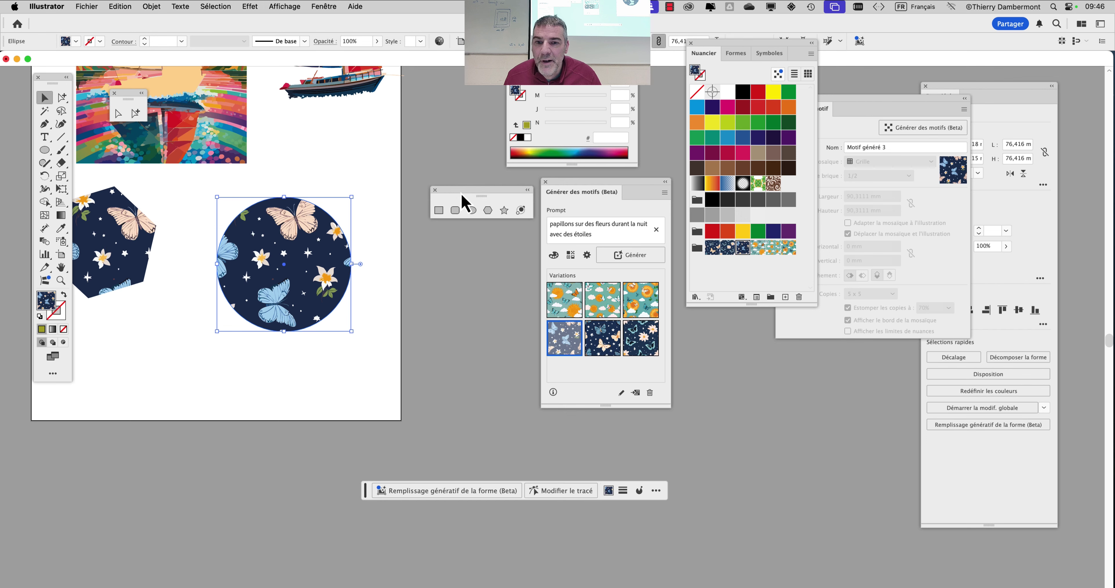
click(438, 211)
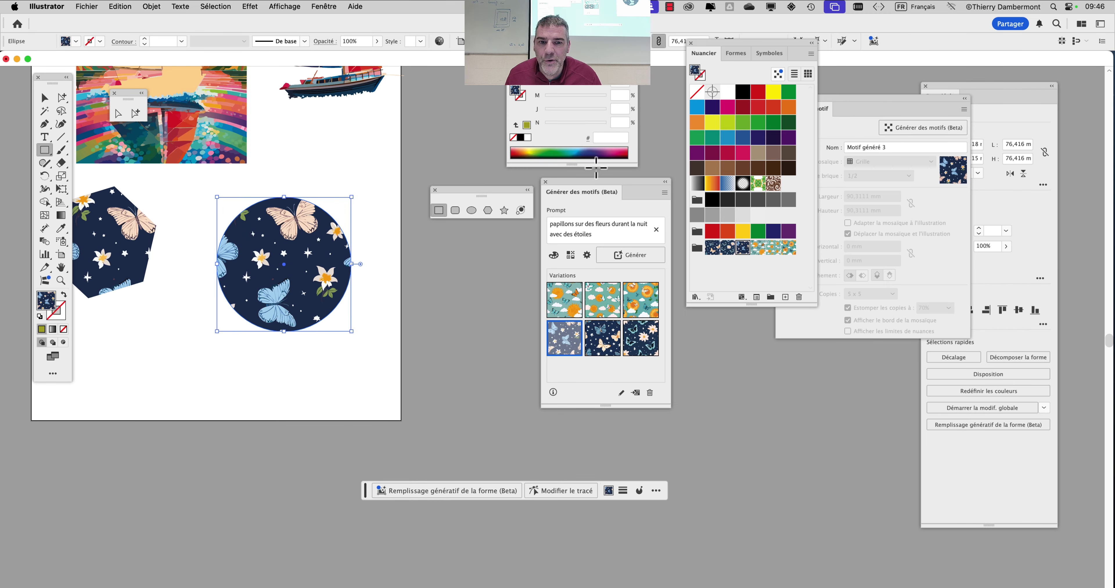
drag(598, 196, 745, 424)
drag(428, 250, 594, 413)
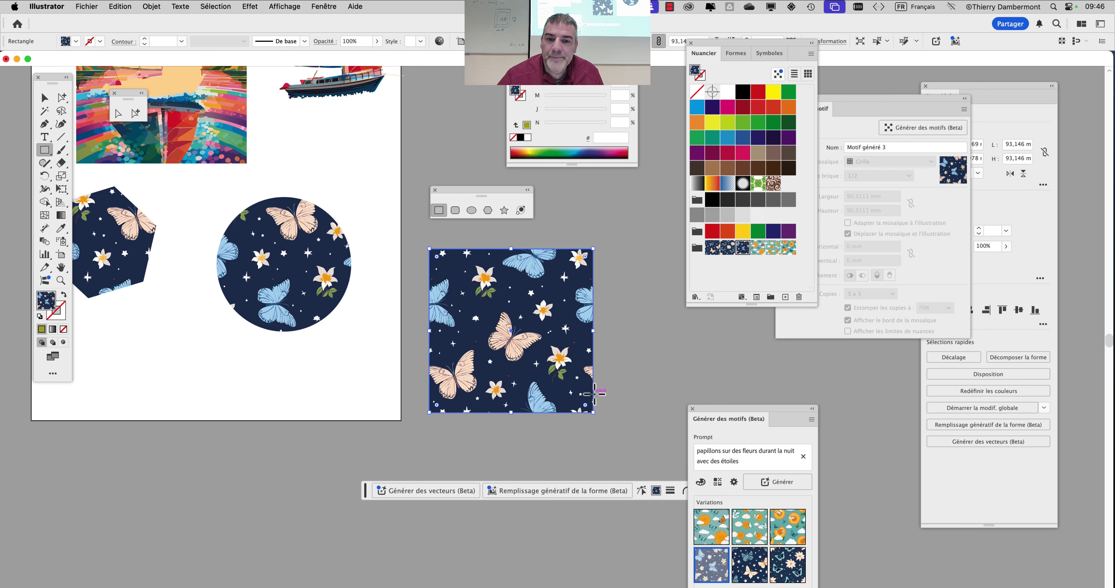
Enlarge the artboard to about 418 × 342 mm so it contains the square, and deselect everything
scroll(450, 305, down, 5)
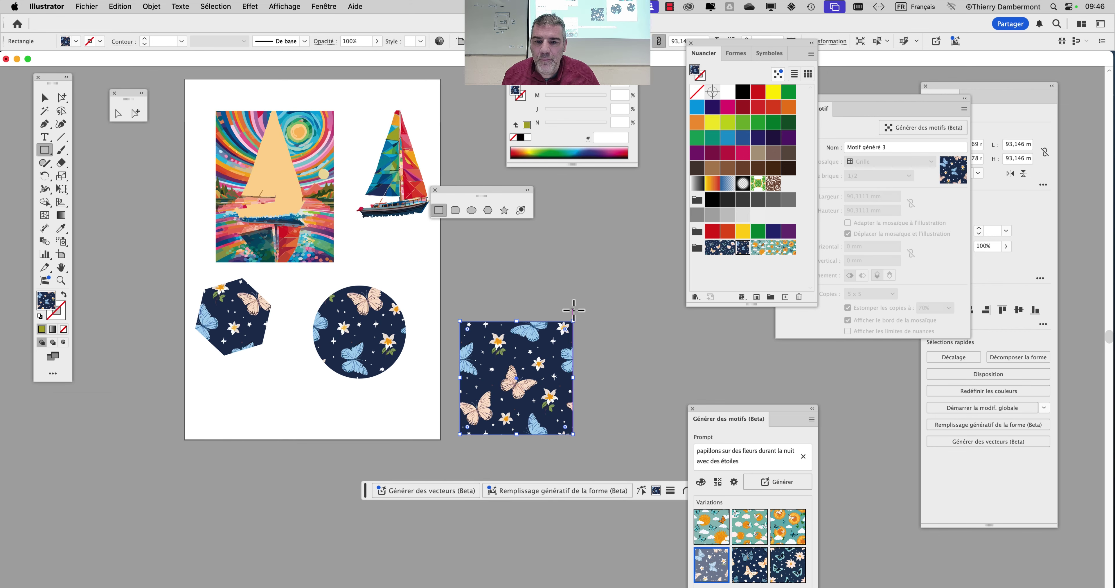
scroll(574, 310, down, 3)
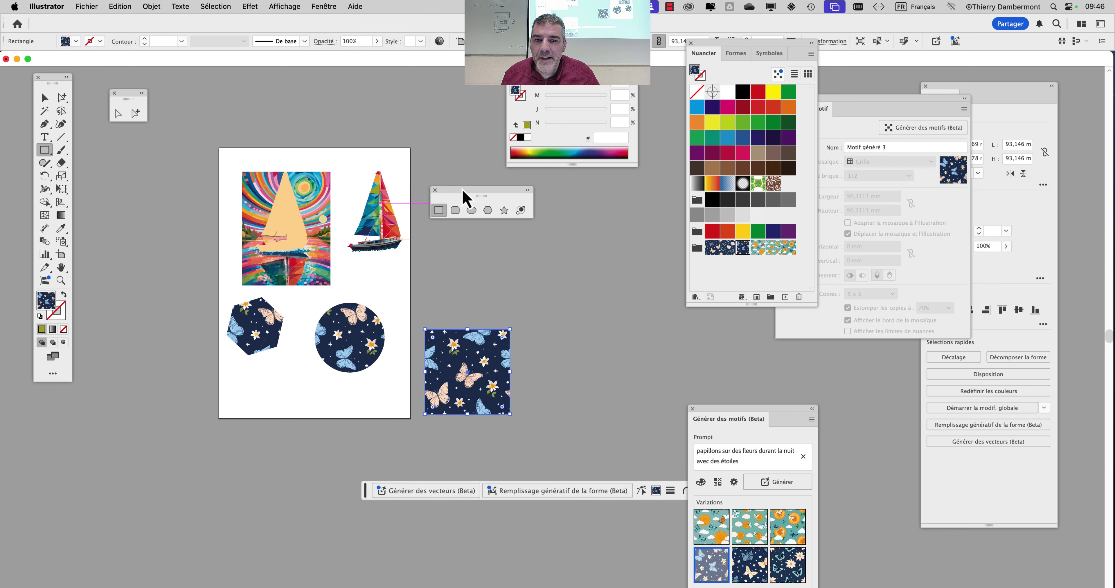
drag(465, 198, 311, 90)
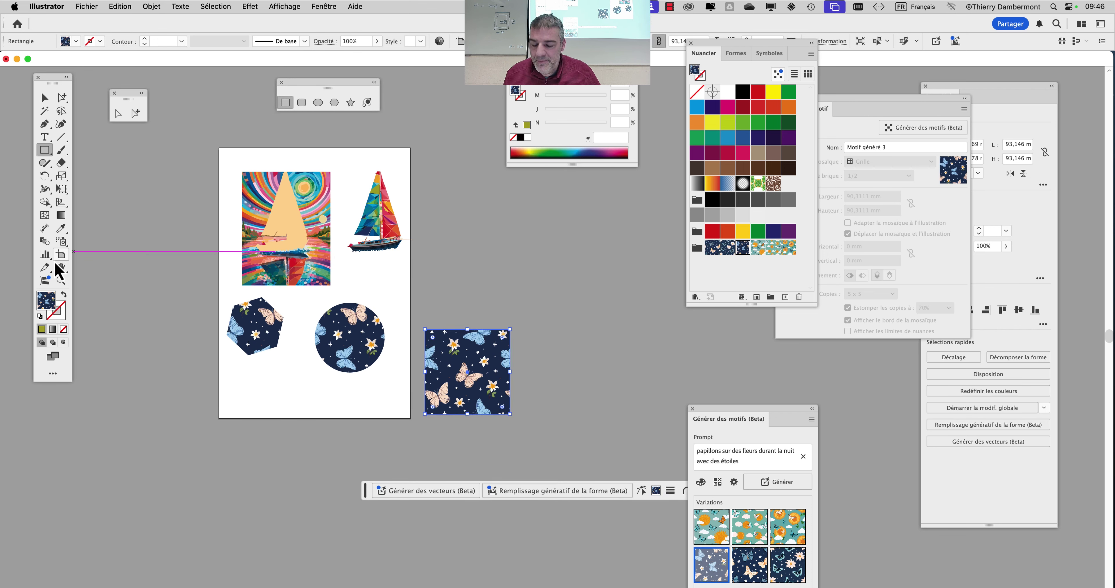
mouse_move(57, 264)
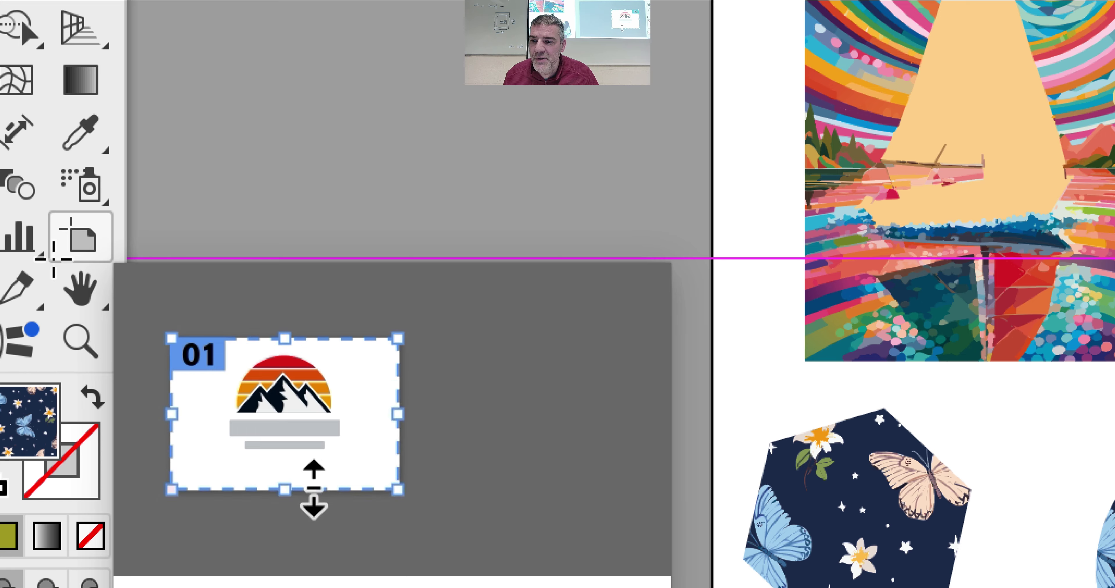
click(68, 258)
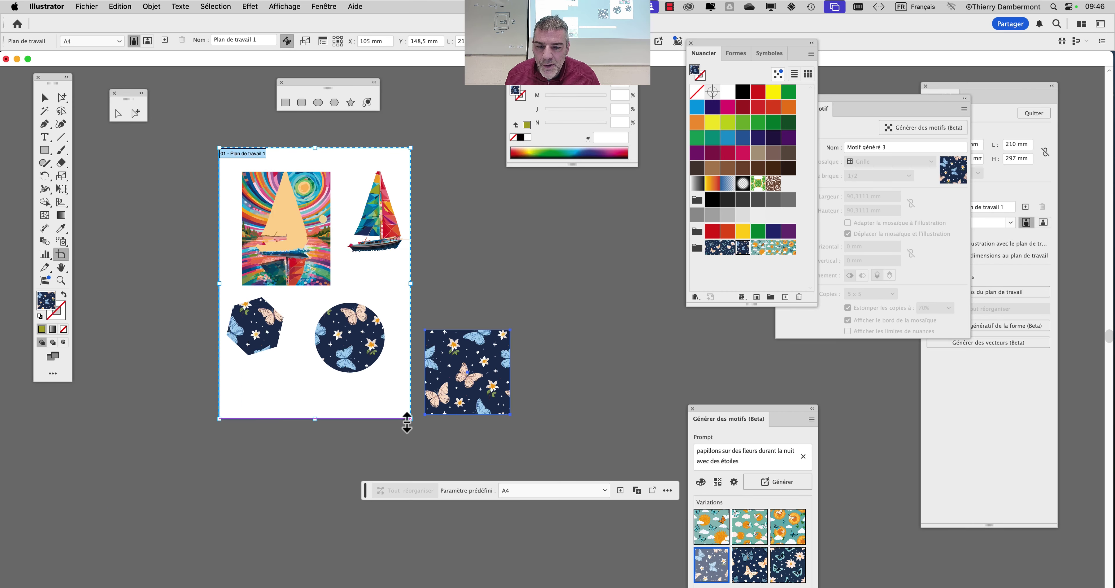
drag(409, 419, 600, 463)
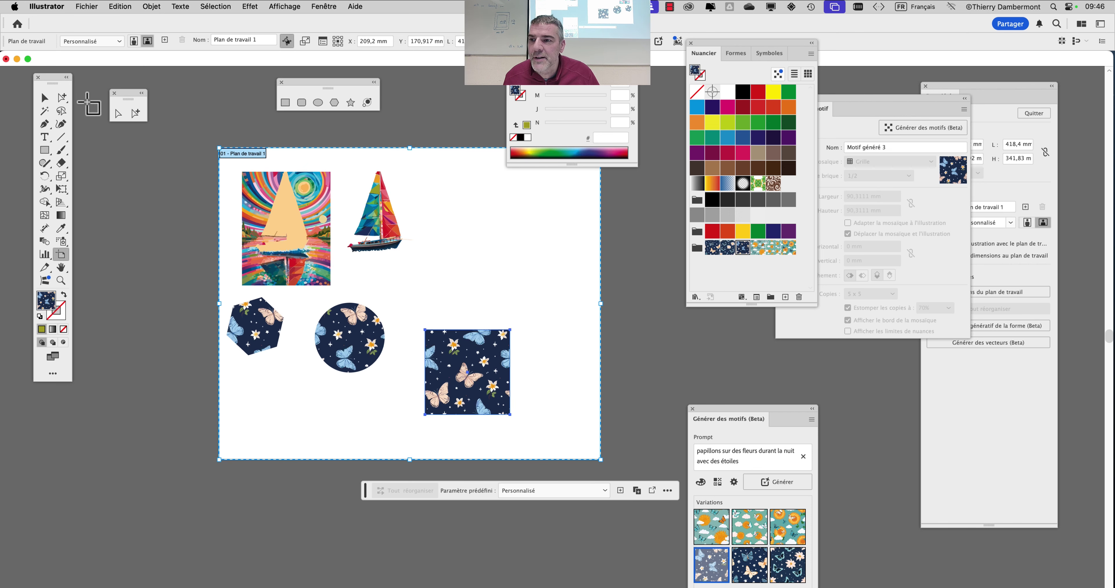
click(43, 101)
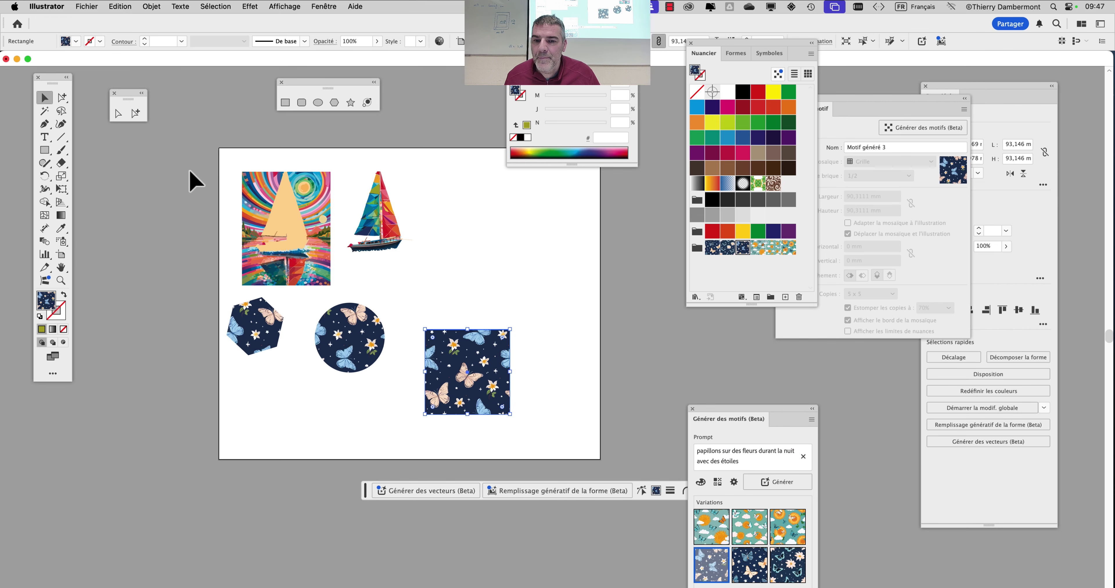
click(189, 171)
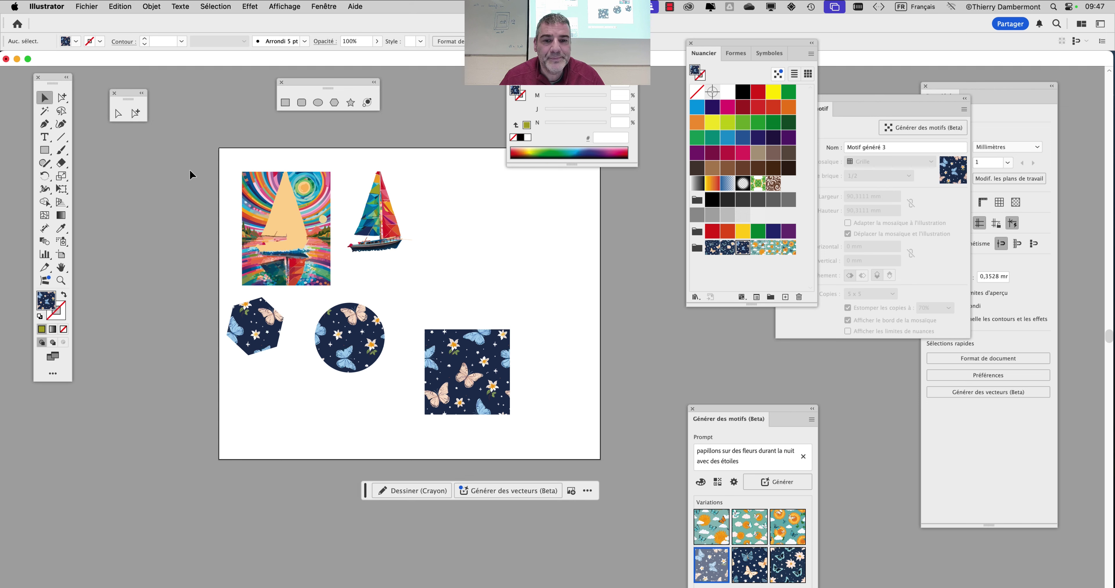
Fill the square with the third sunny variation of the pattern prompted "papillons sur des fleurs en plein soleil avec des nuages"
click(448, 366)
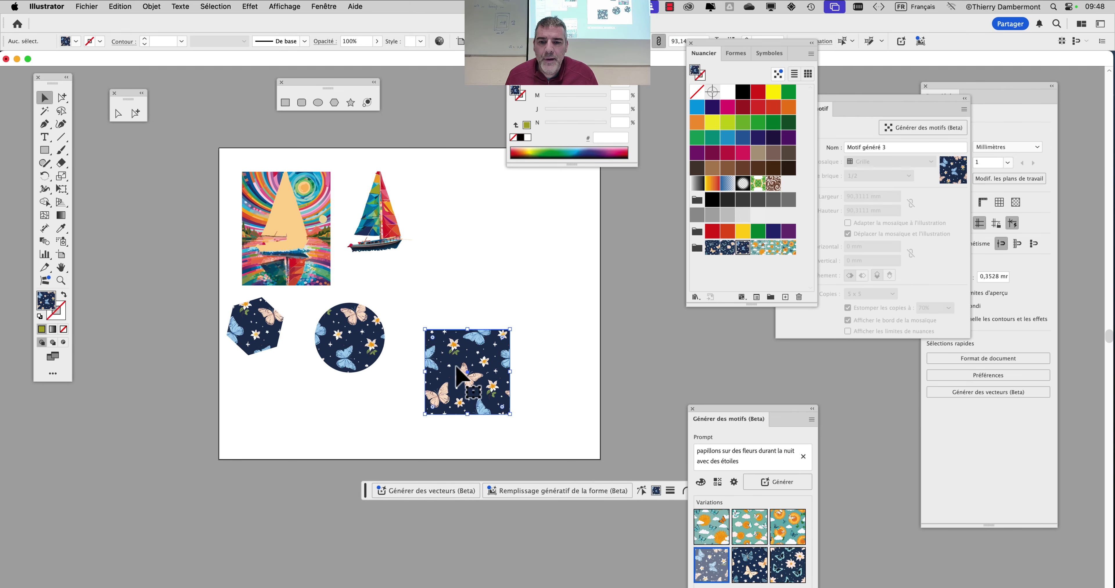
scroll(481, 357, up, 3)
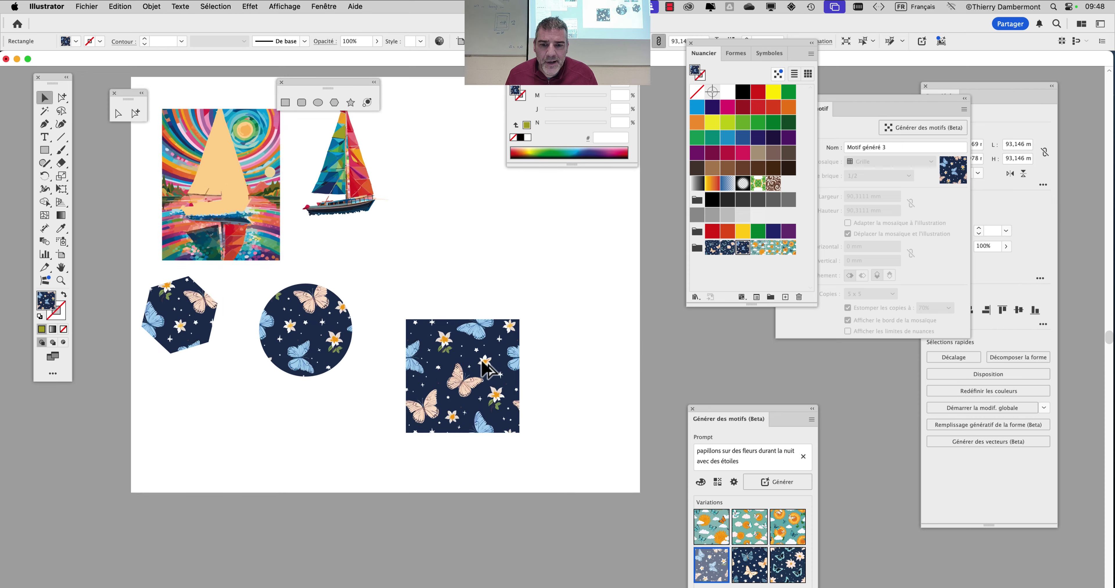
scroll(446, 347, down, 5)
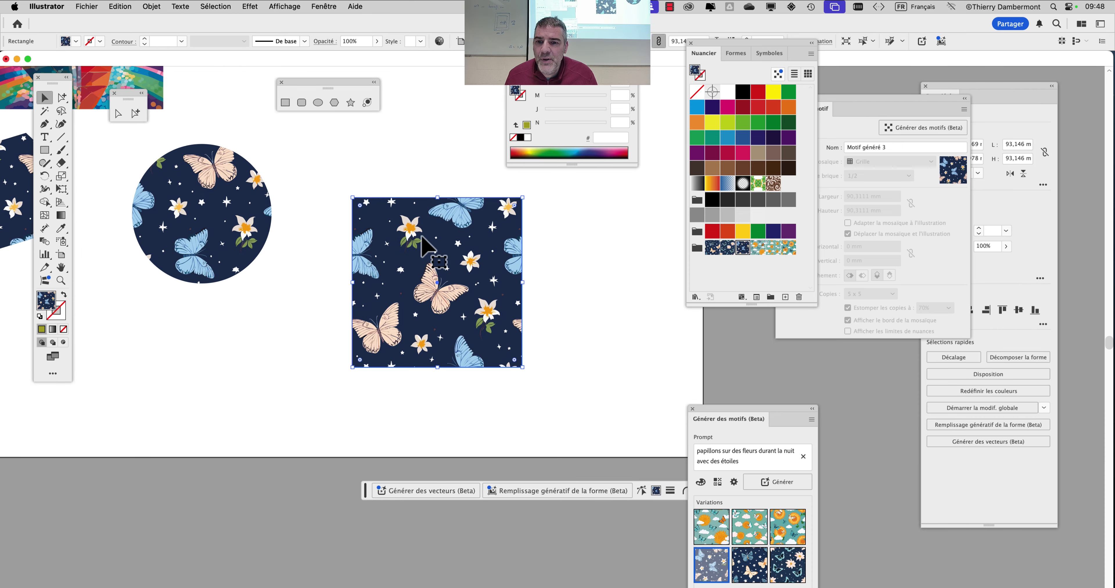
drag(739, 48, 593, 189)
drag(718, 417, 248, 310)
click(222, 260)
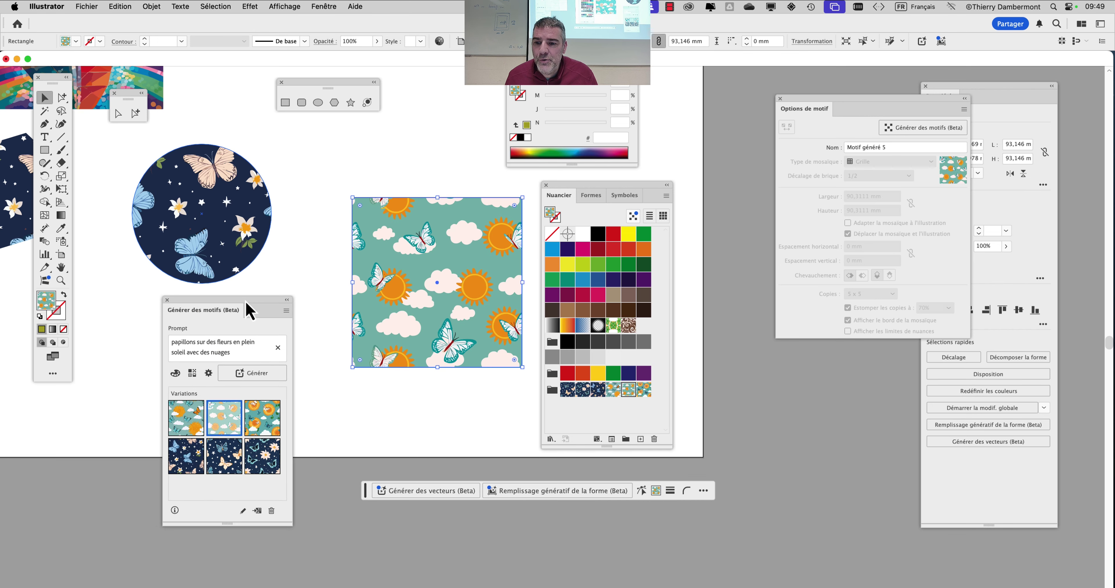
click(259, 426)
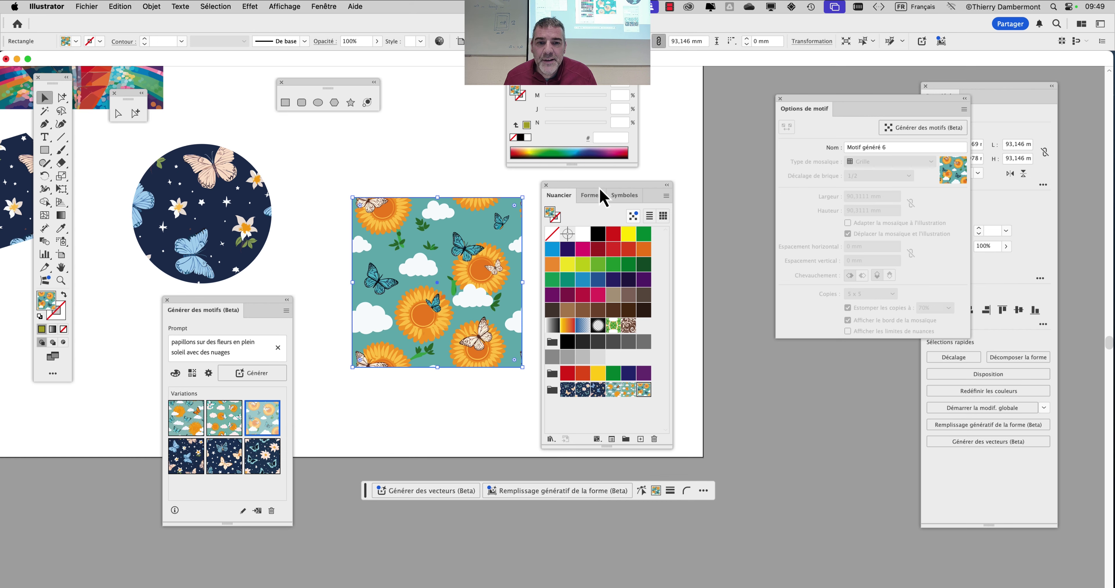
Clear the swatches and pattern generator away from the shapes, and move the square so it partly overlaps the circle
drag(600, 191, 682, 195)
drag(265, 302, 231, 351)
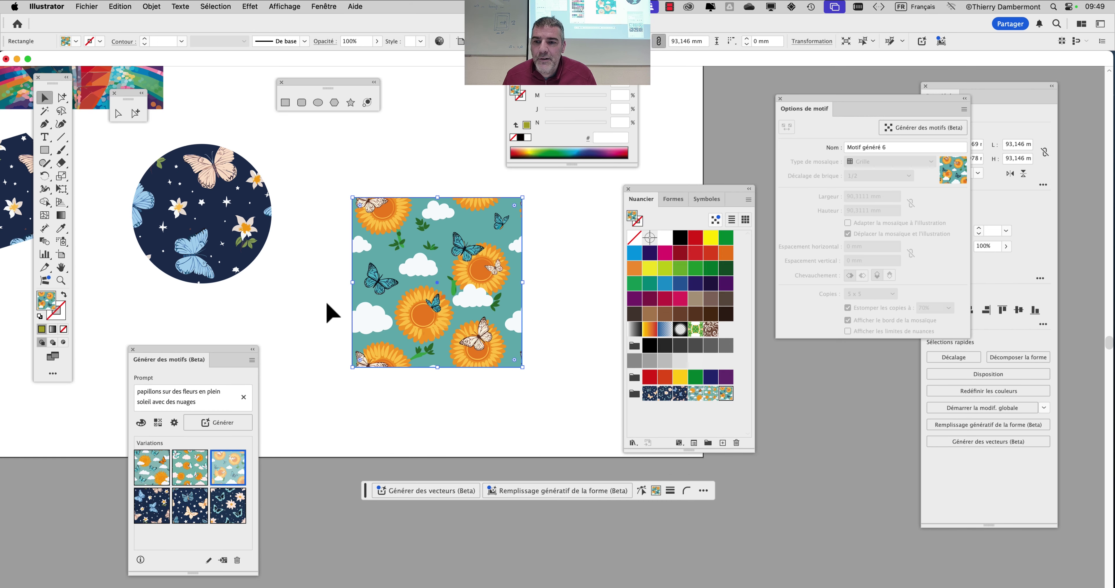
drag(312, 256, 436, 286)
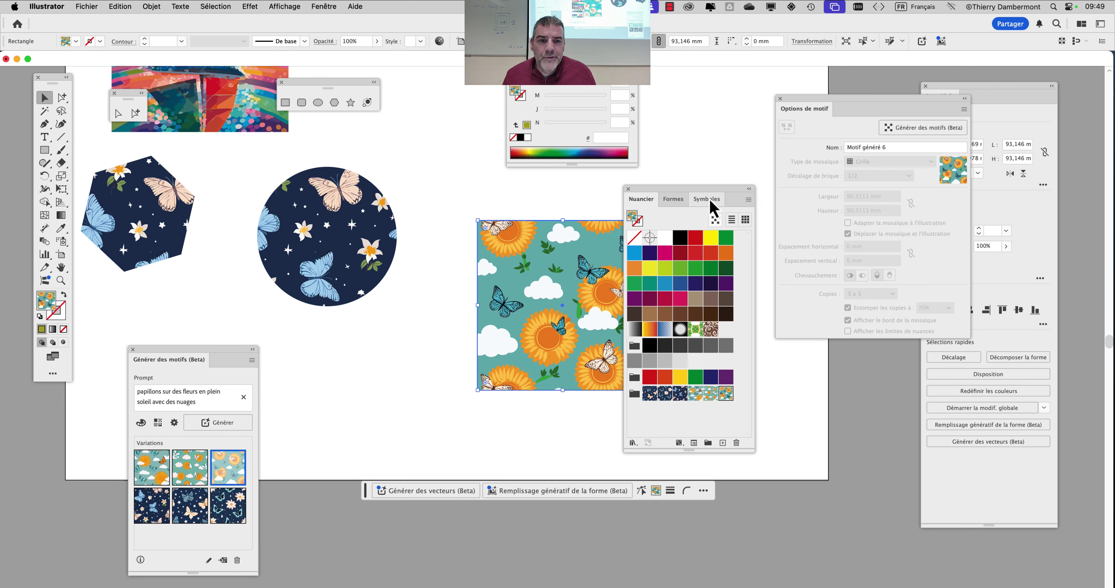
drag(711, 203, 779, 77)
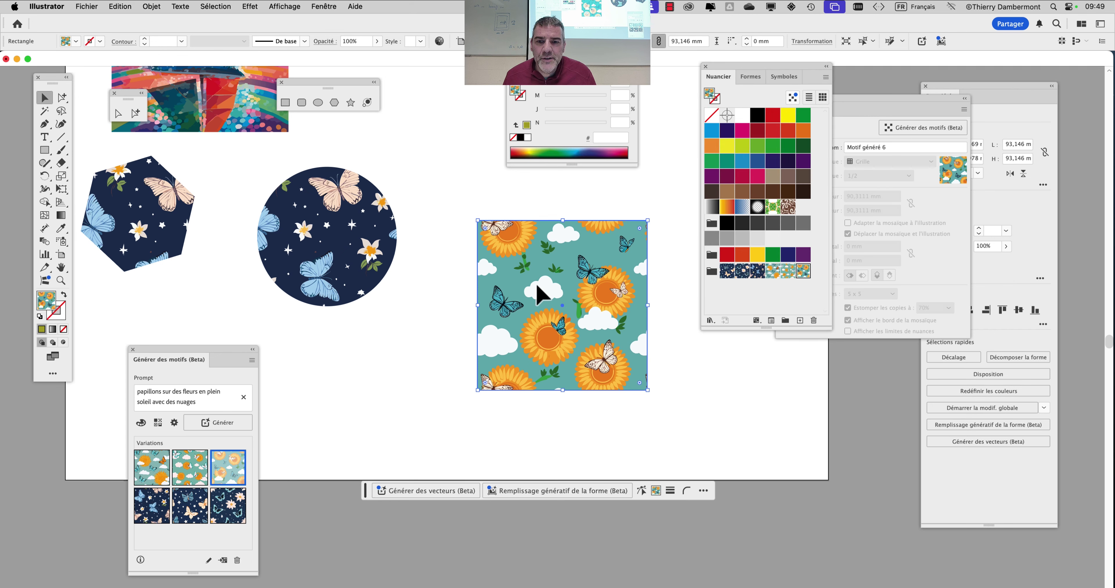
drag(537, 285, 377, 284)
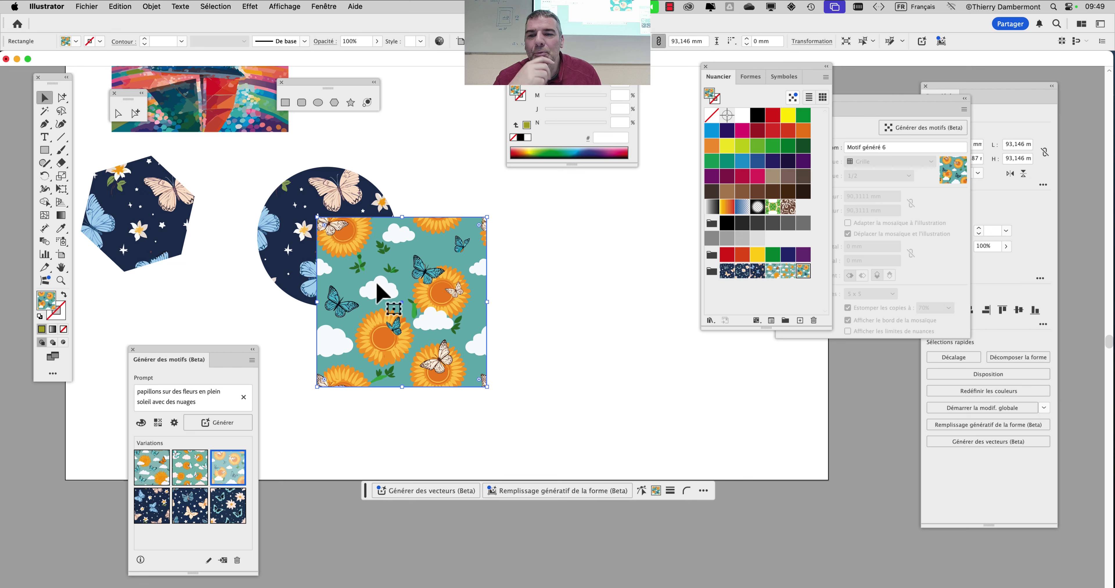
click(363, 250)
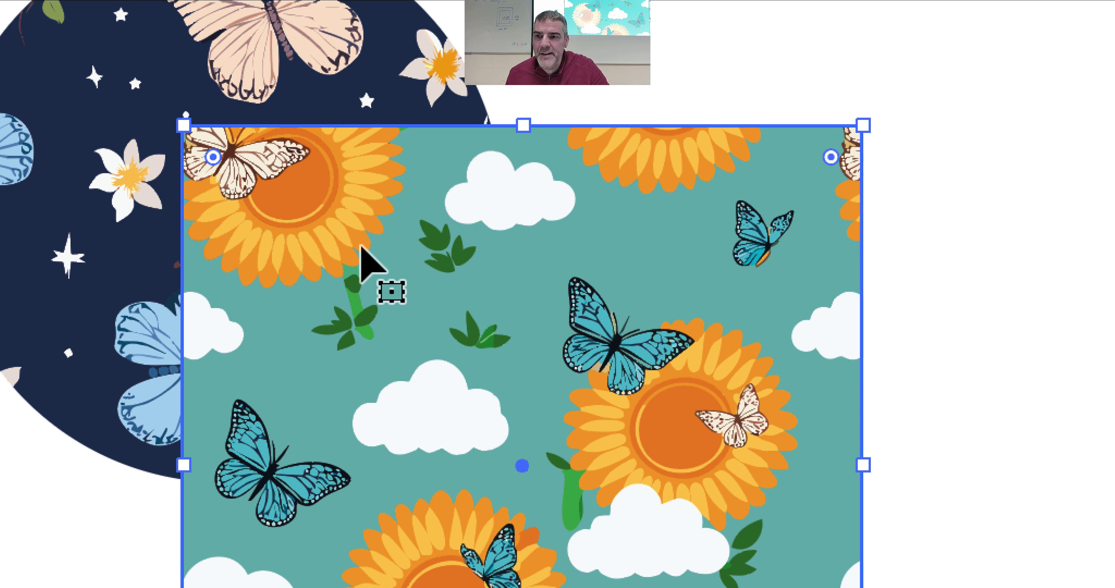
key(a)
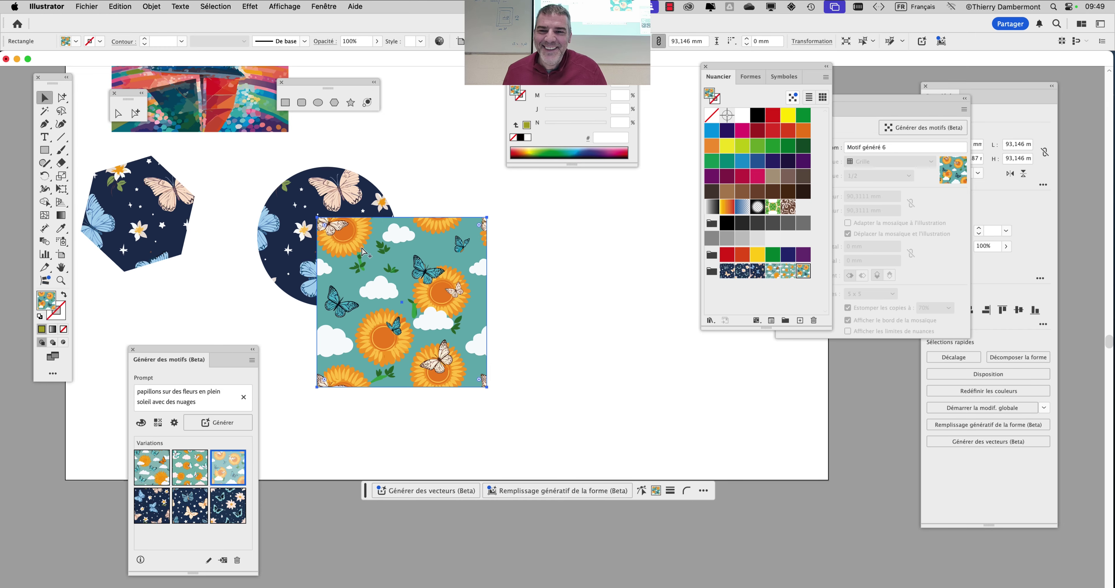
key(v)
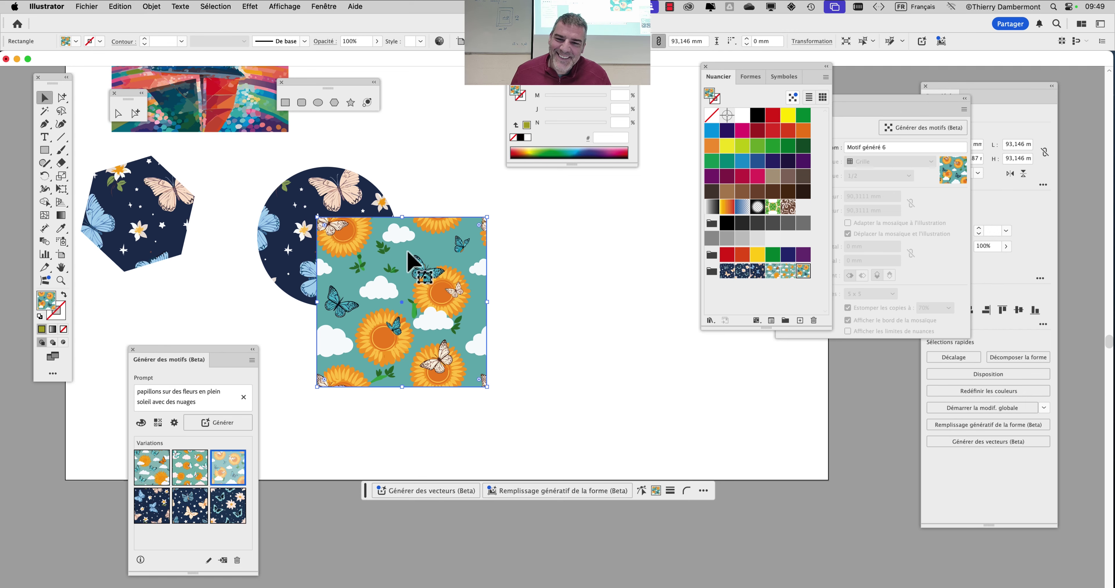
scroll(415, 251, left, 2)
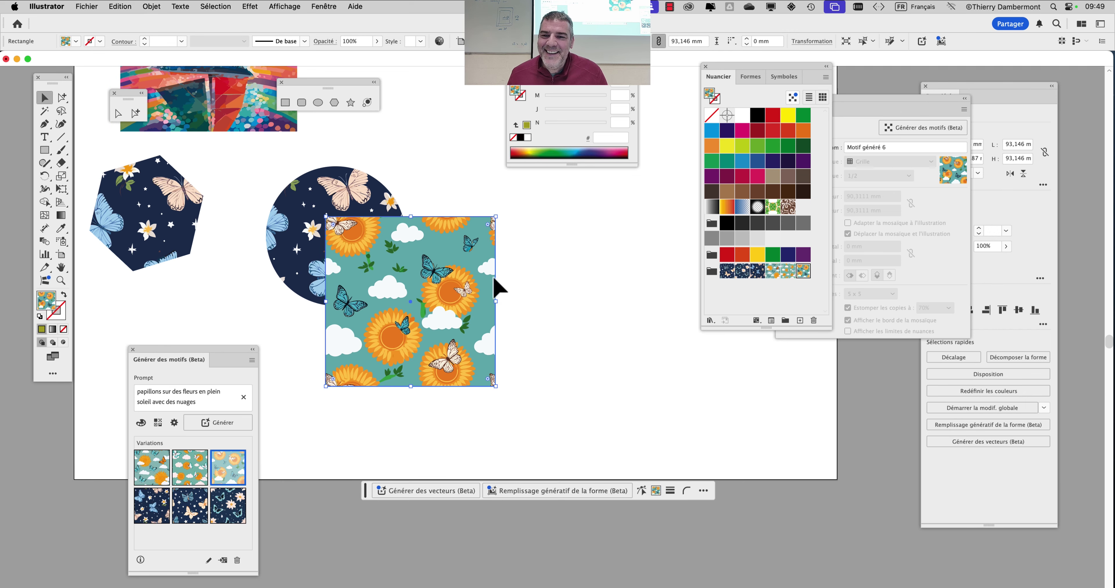
scroll(433, 237, down, 3)
scroll(433, 238, right, 3)
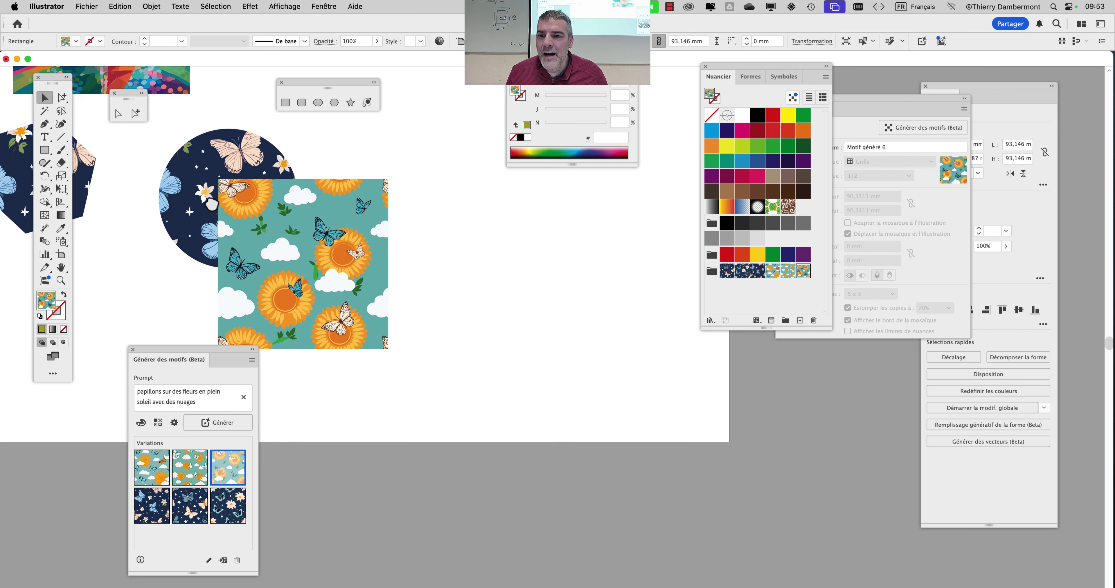
drag(224, 210, 209, 202)
click(209, 202)
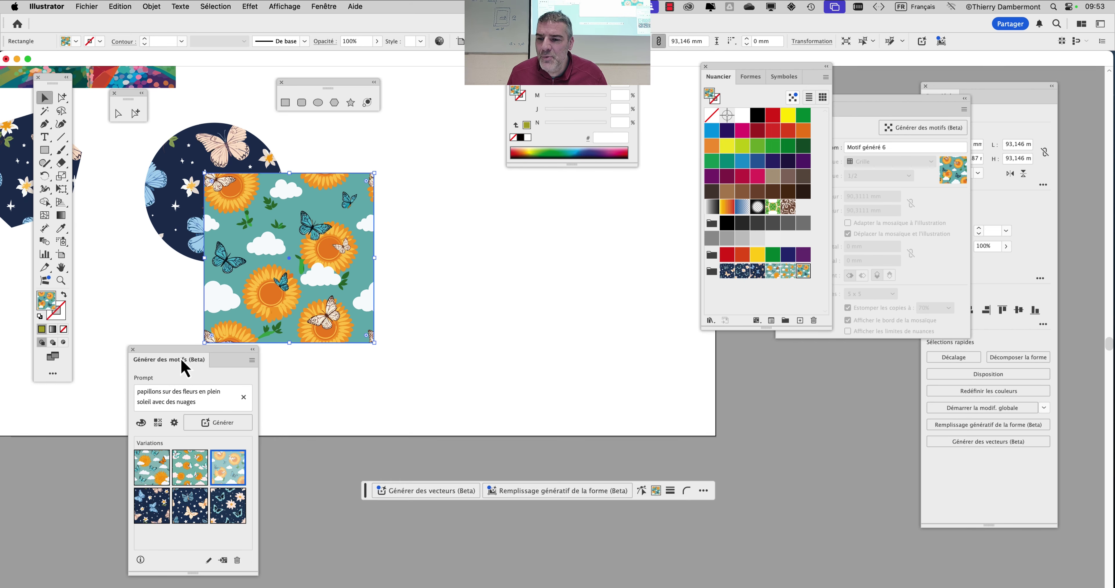
Hide all floating panels while keeping the toolbars visible
drag(190, 362, 158, 383)
click(324, 6)
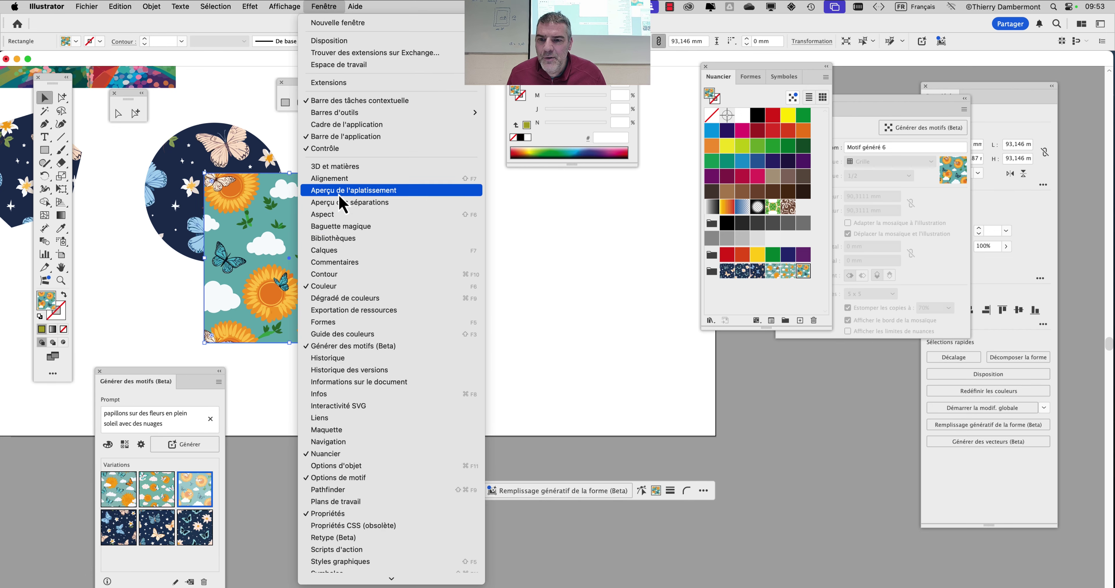
click(328, 6)
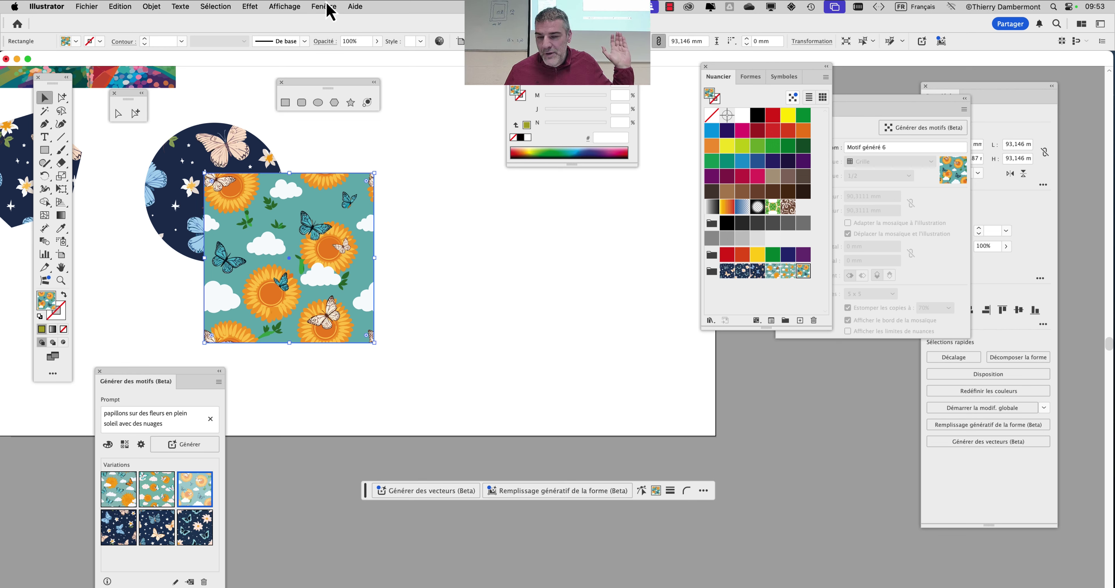
key(shift+Tab)
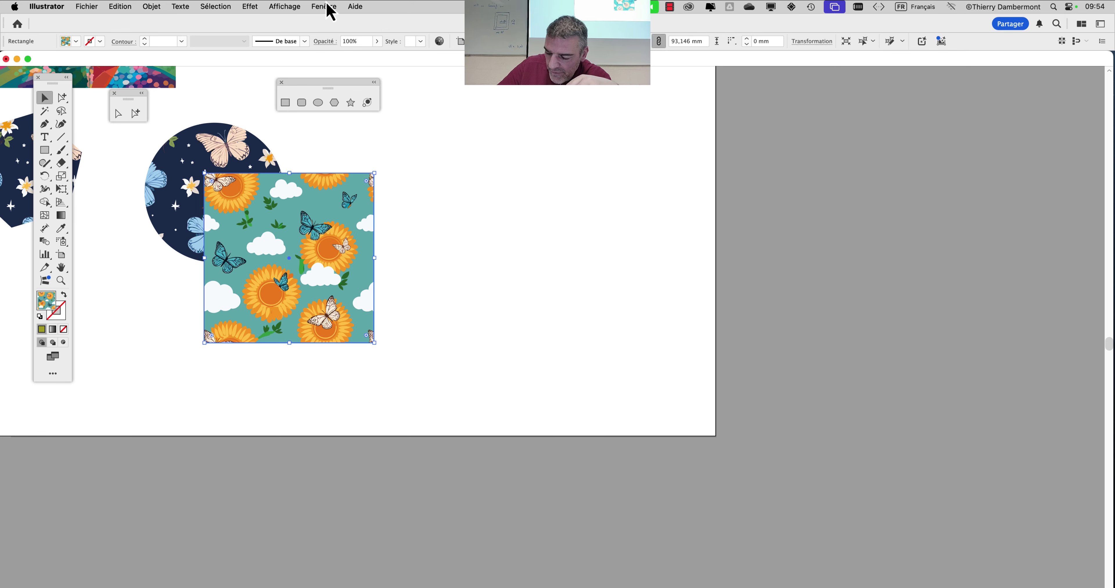
key(shift+Tab)
key(shift+Tab)
key(shift+Tab)
key(shift+Tab)
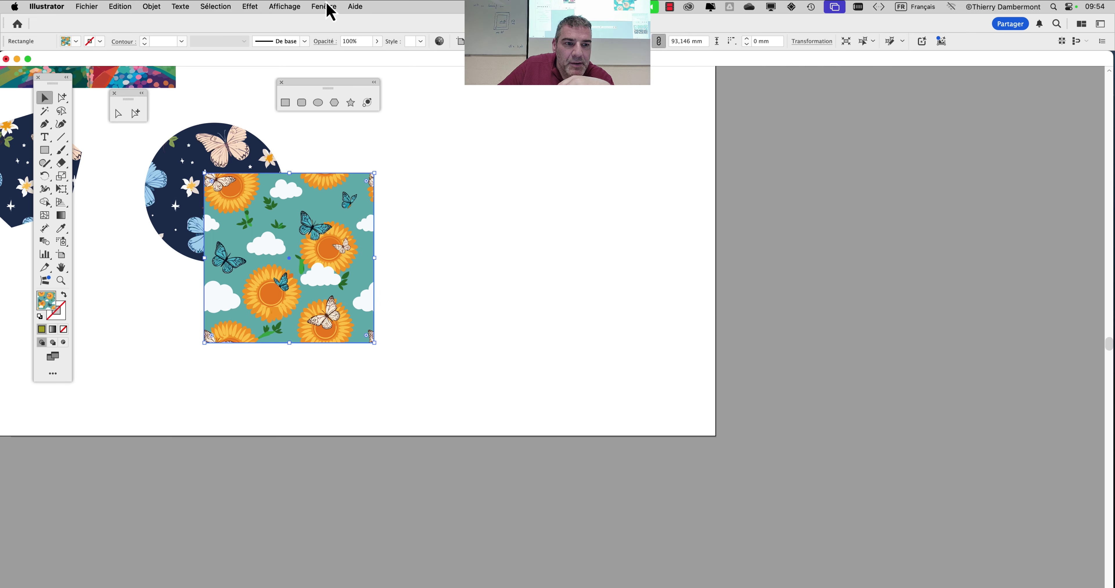
key(shift+Tab)
key(shift+Tab)
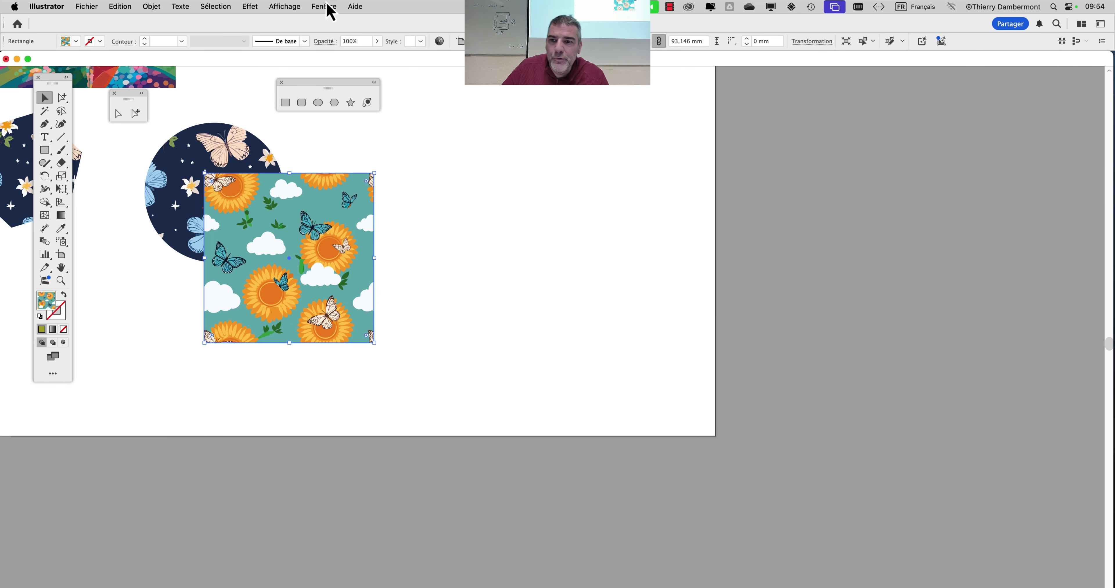
Display the Calques panel, detach it from Bibliothèques, and place it enlarged beside the square
click(324, 7)
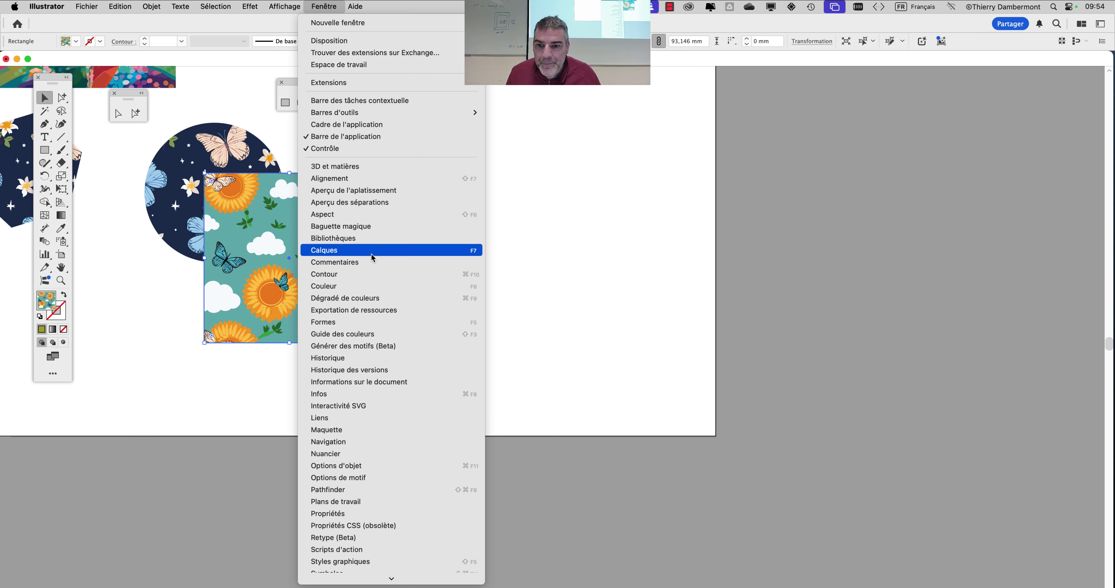
click(372, 253)
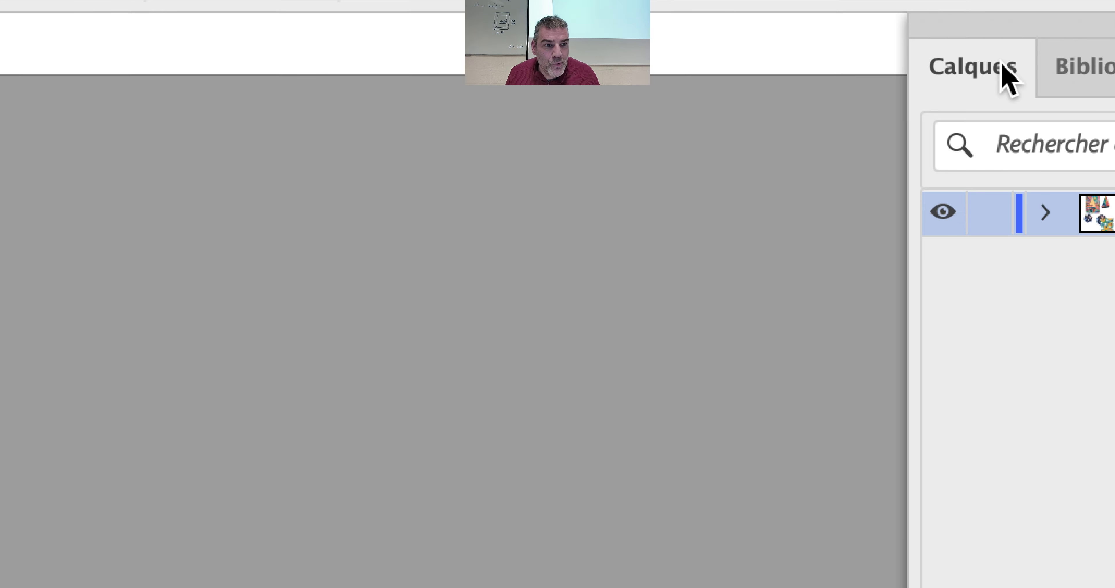
drag(1009, 78, 652, 95)
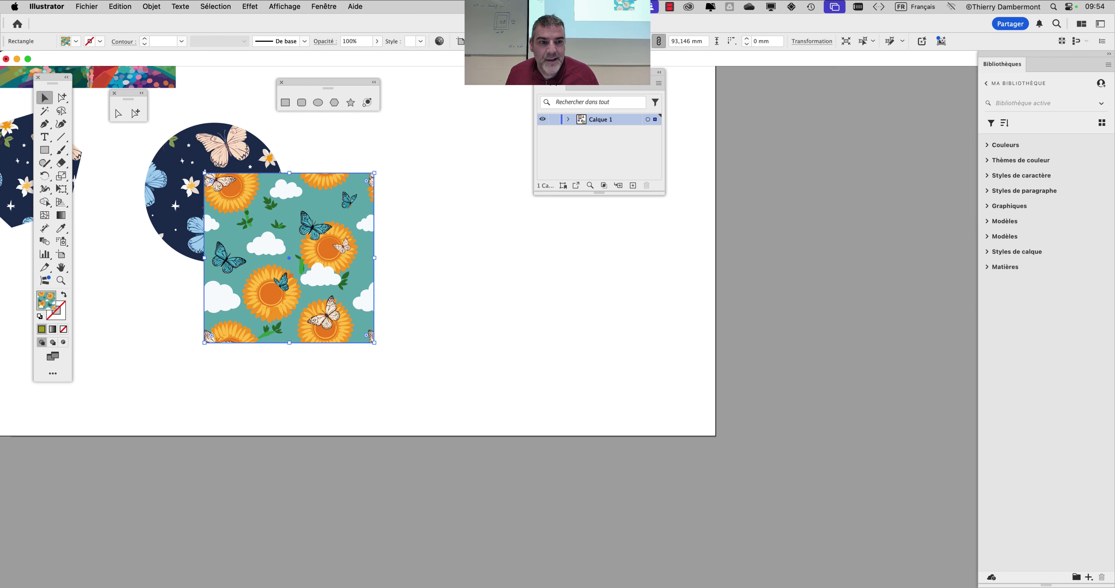
drag(663, 195, 769, 388)
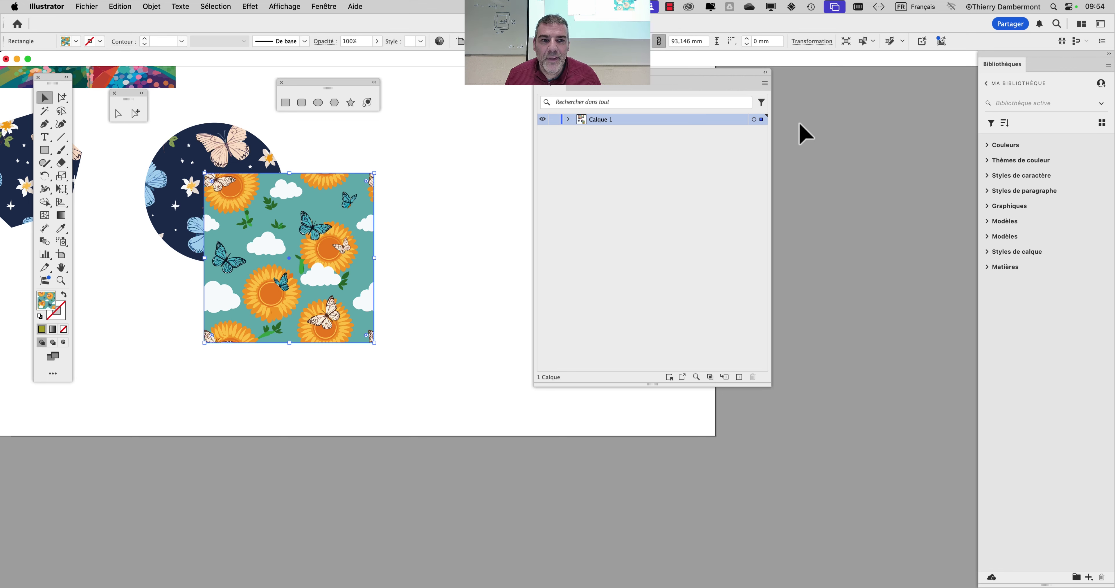
mouse_move(724, 83)
mouse_down()
mouse_move(720, 110)
mouse_move(724, 101)
mouse_up()
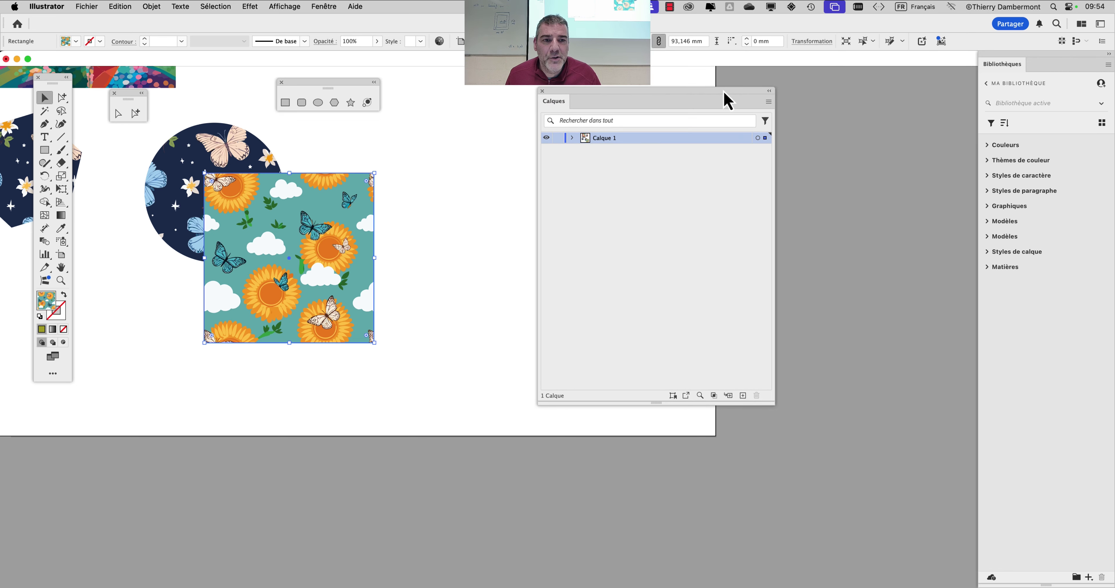
drag(775, 407, 744, 359)
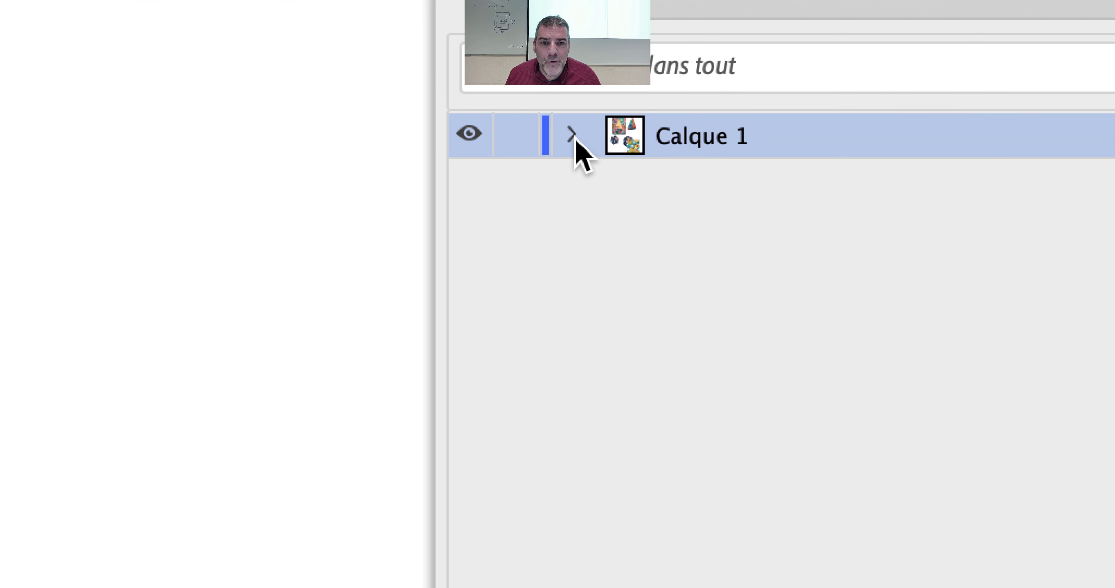
Expand Calque 1 to list the objects it contains
click(571, 135)
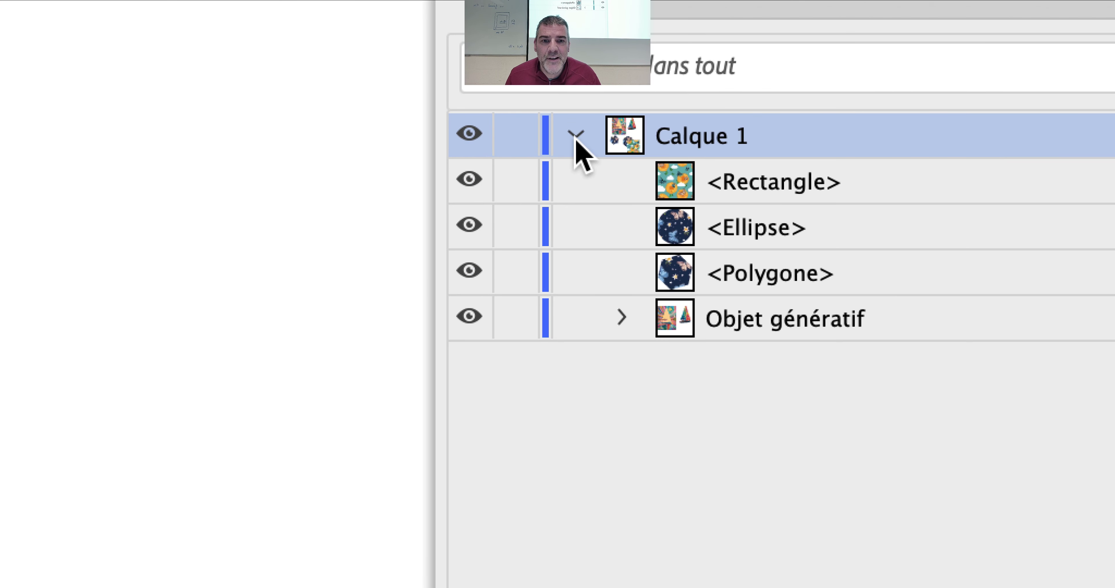
click(574, 136)
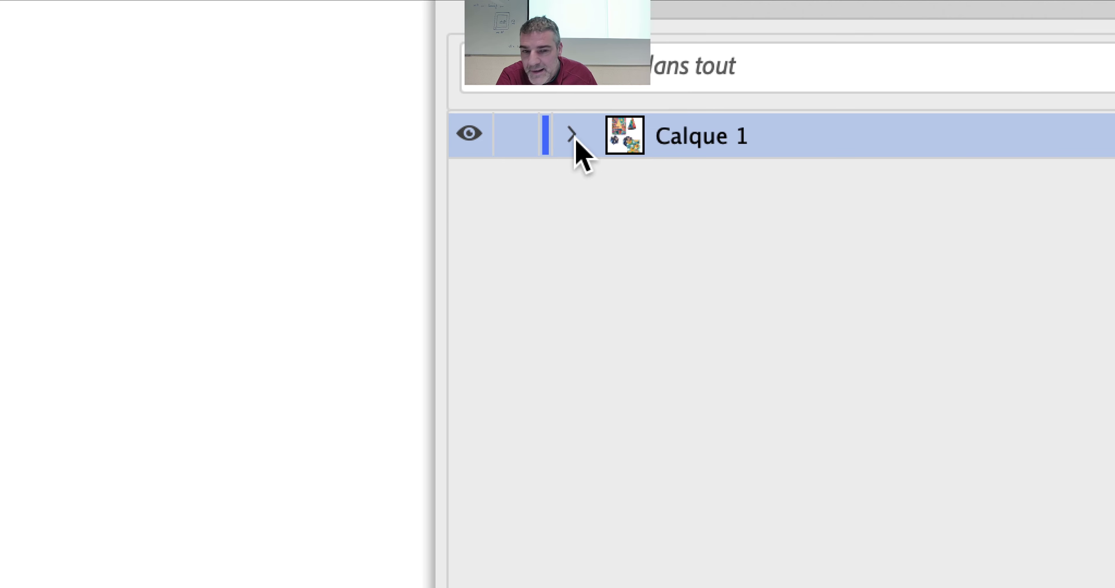
click(573, 135)
click(576, 139)
click(576, 138)
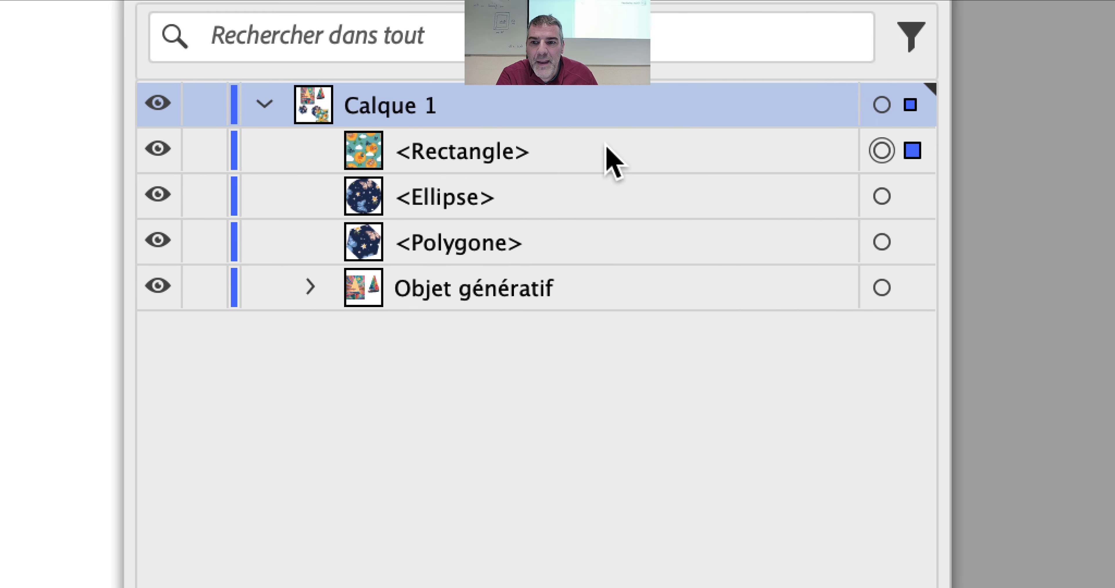
Move the <Rectangle> object below <Ellipse> in the layer stack so the circle overlaps the square
click(280, 135)
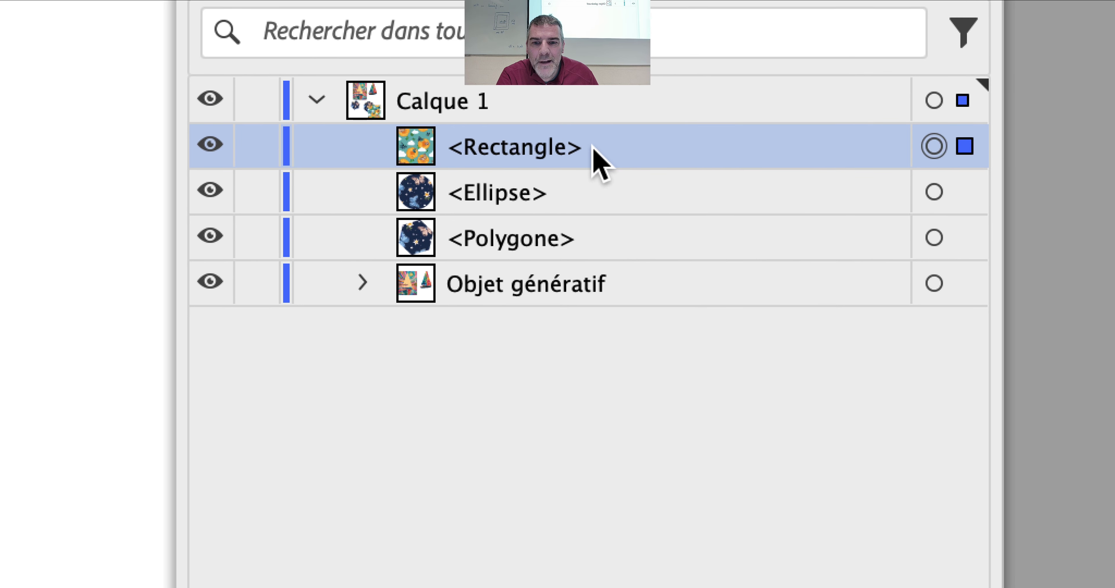
drag(593, 154, 593, 211)
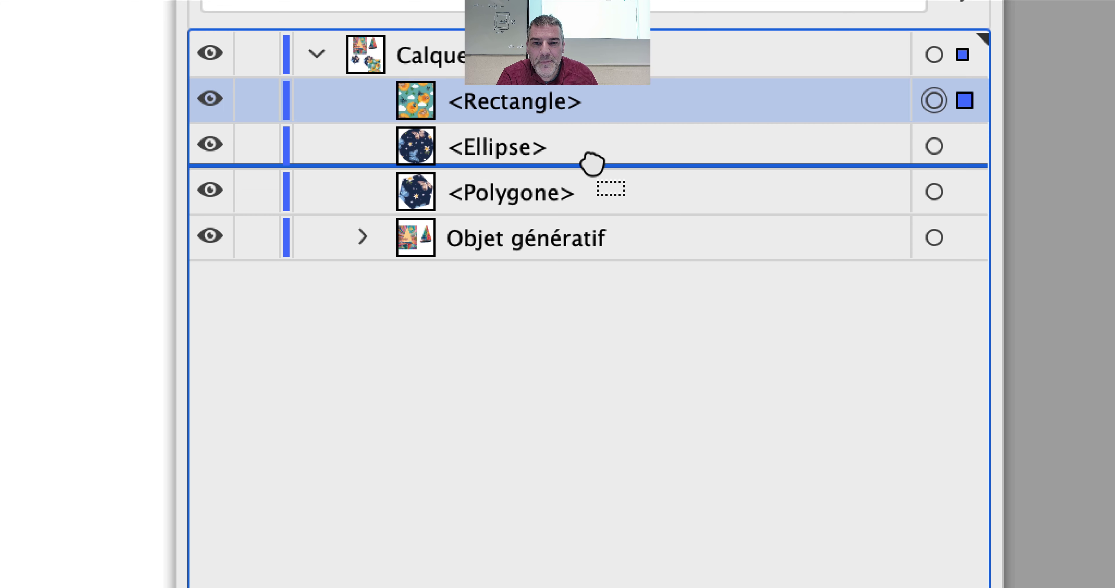
drag(593, 164, 593, 160)
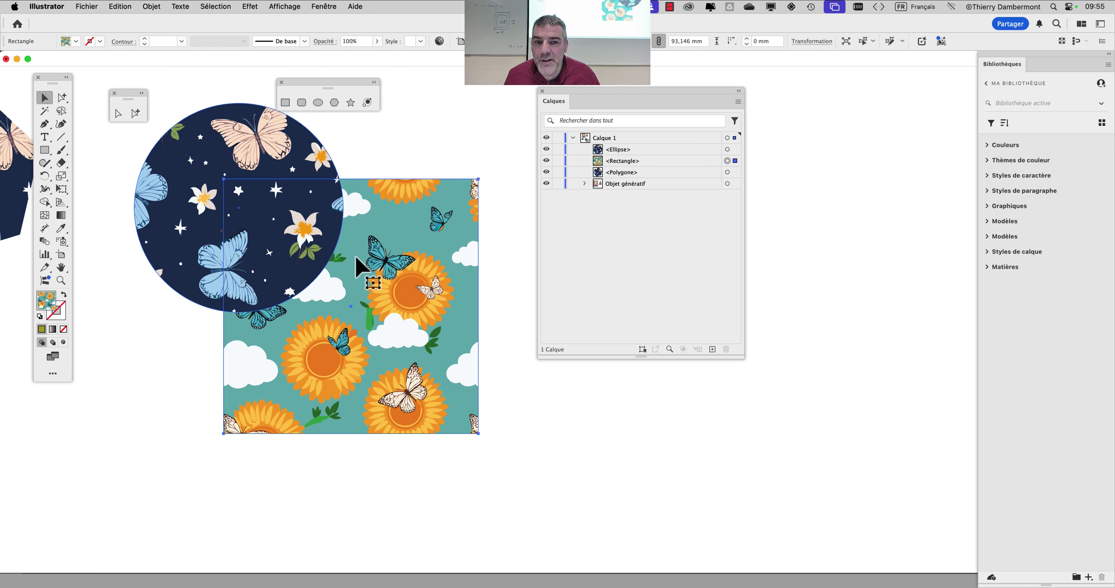
Highlight <Rectangle> in the layer list and review the Disposition stacking-order commands without applying one
click(664, 165)
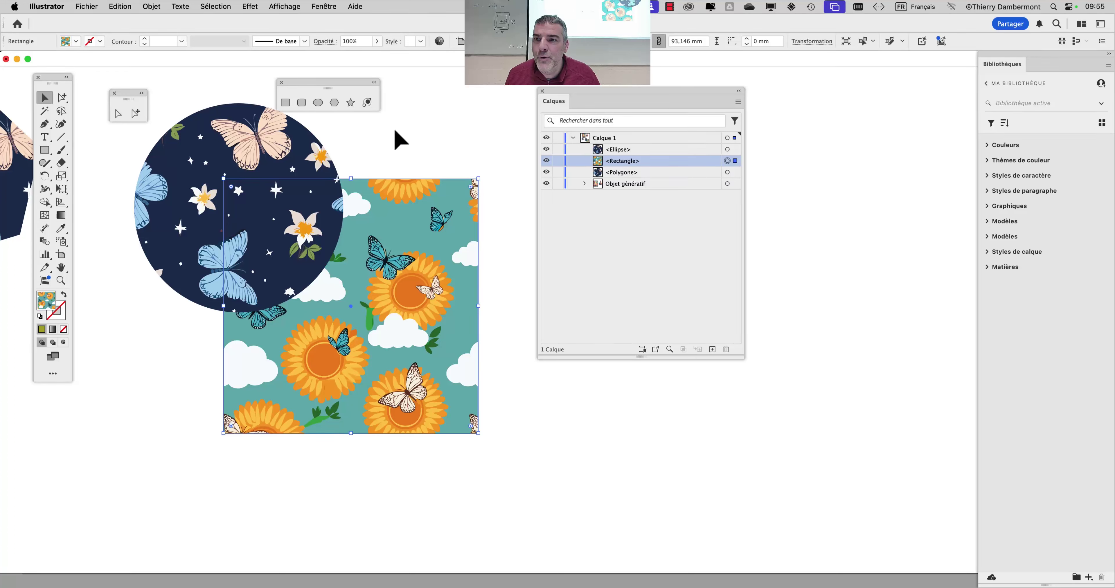
click(152, 6)
mouse_move(156, 35)
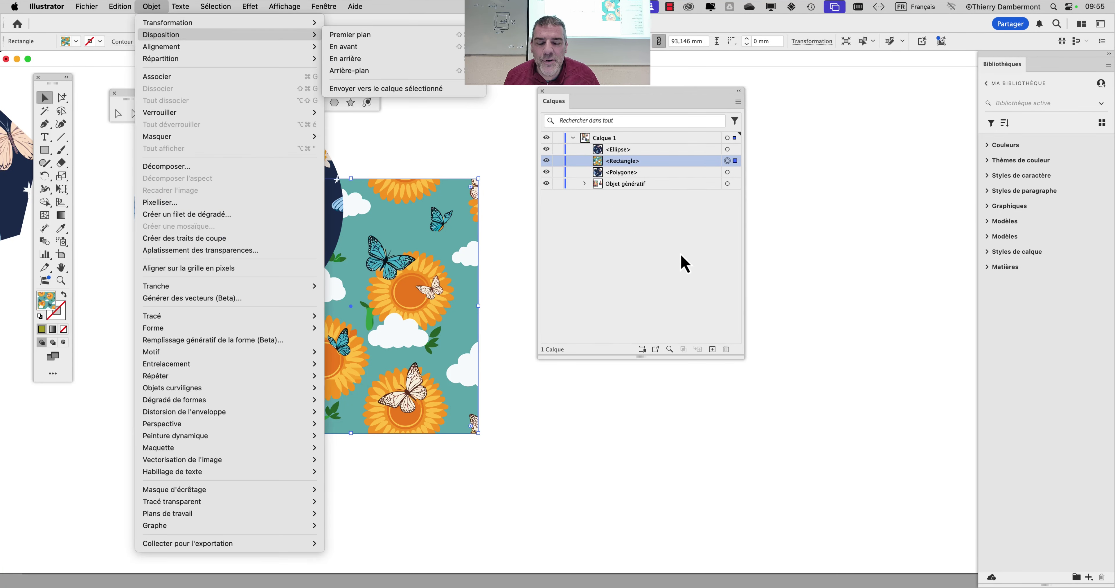
click(682, 261)
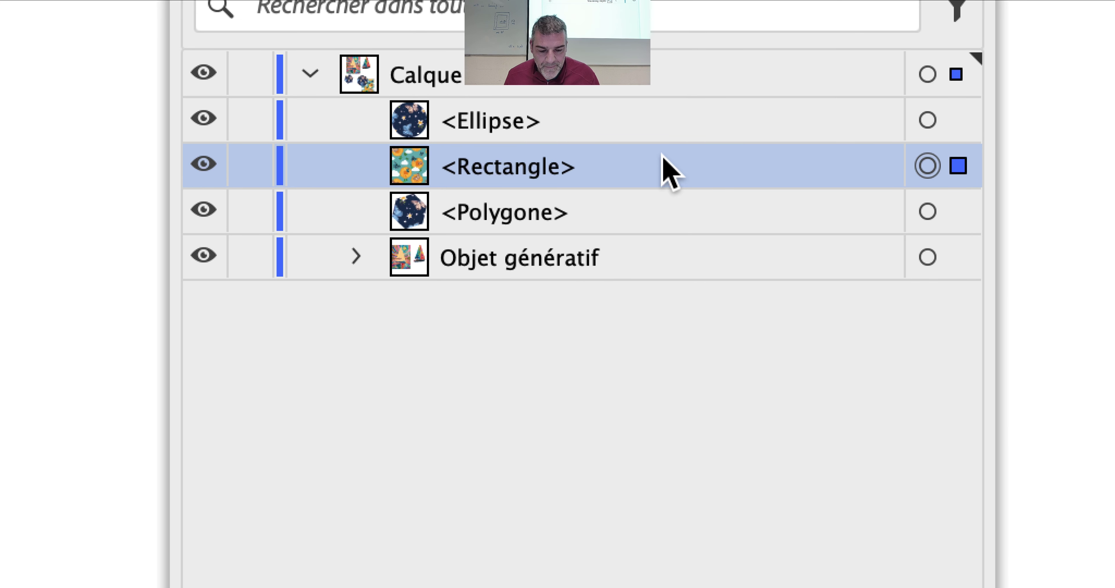
Highlight <Ellipse> and then <Rectangle> in the layer list to compare their stacking positions
click(559, 121)
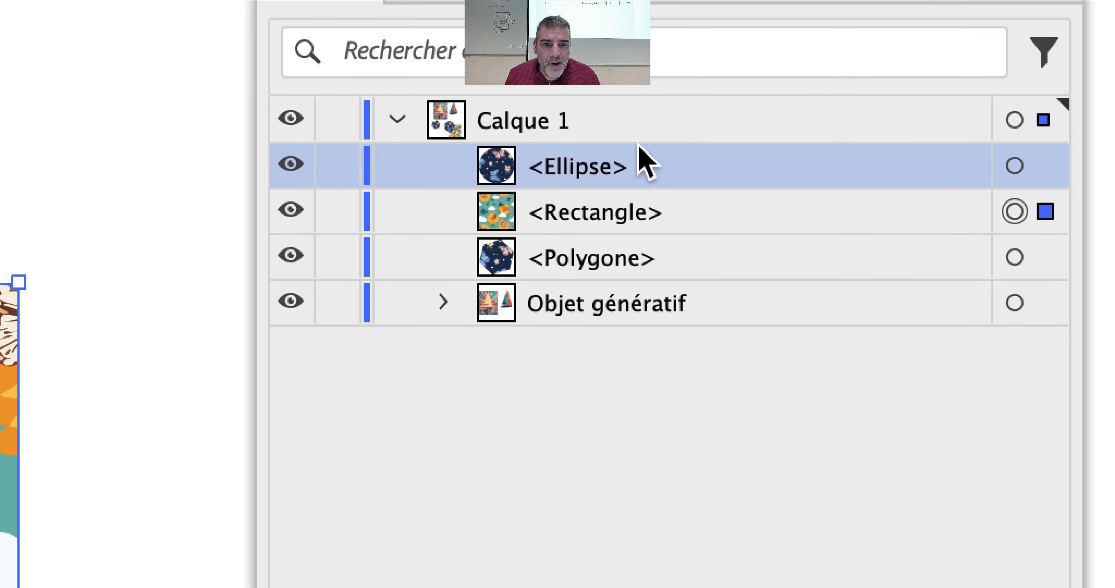
click(632, 212)
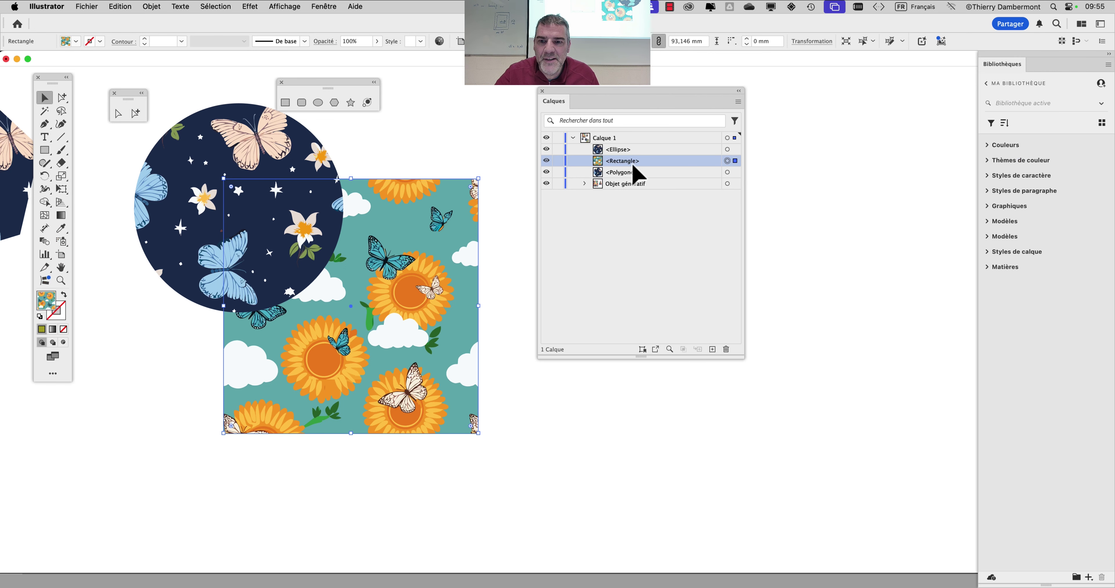
mouse_move(635, 168)
mouse_down()
mouse_move(632, 145)
mouse_move(644, 170)
mouse_up()
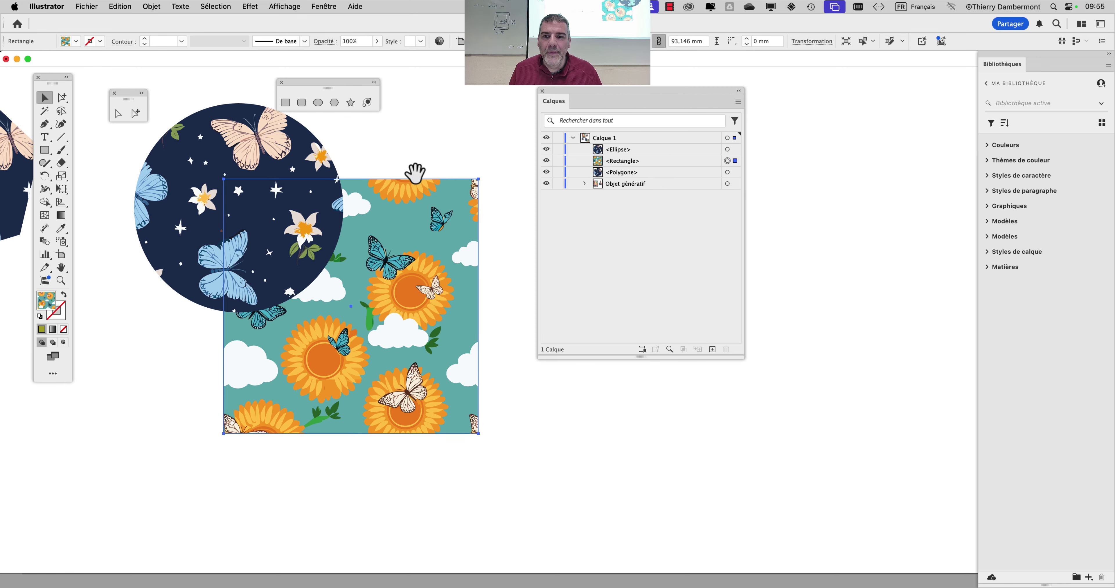
Move the Calques panel farther from the square so the circle, square and hexagon can be viewed together
drag(414, 174, 502, 208)
drag(596, 96, 767, 127)
drag(288, 70, 369, 65)
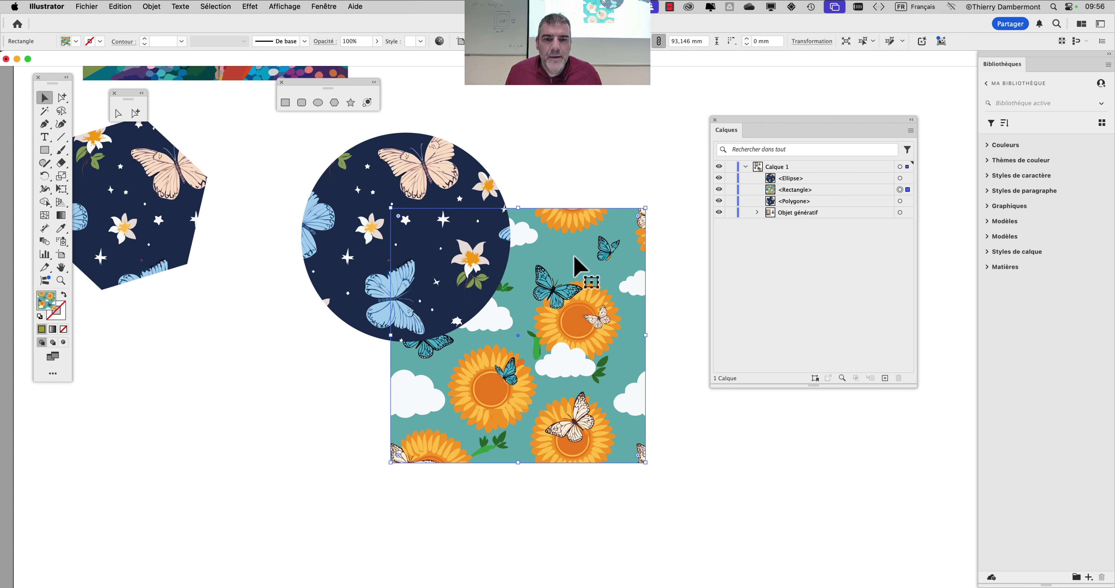
drag(825, 123, 832, 119)
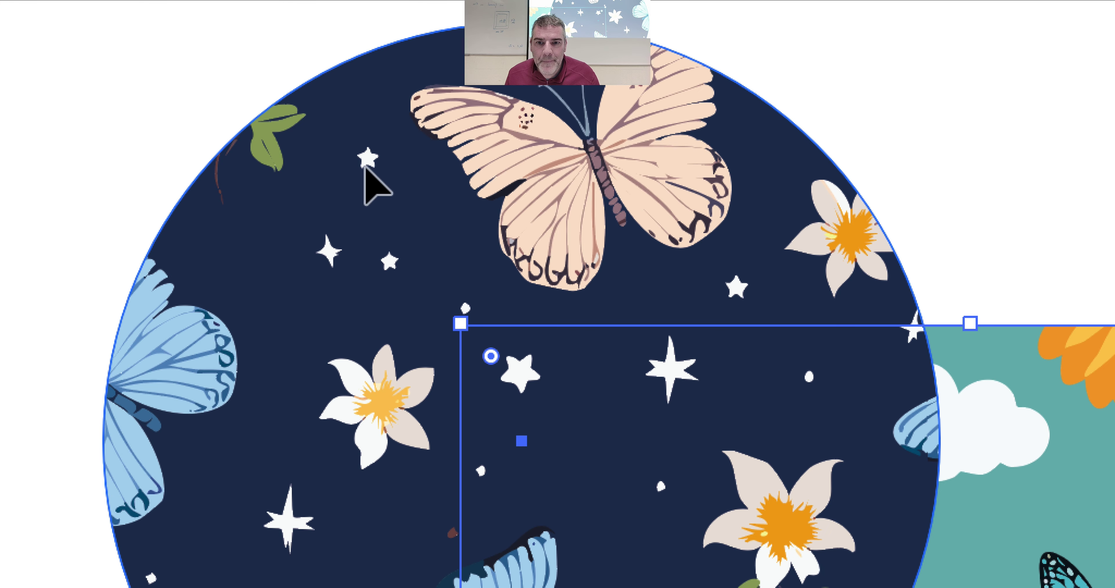
Select the circle on the artboard, and target <Rectangle>, <Polygone>, <Rectangle> and <Ellipse> in turn from the layer list
click(368, 169)
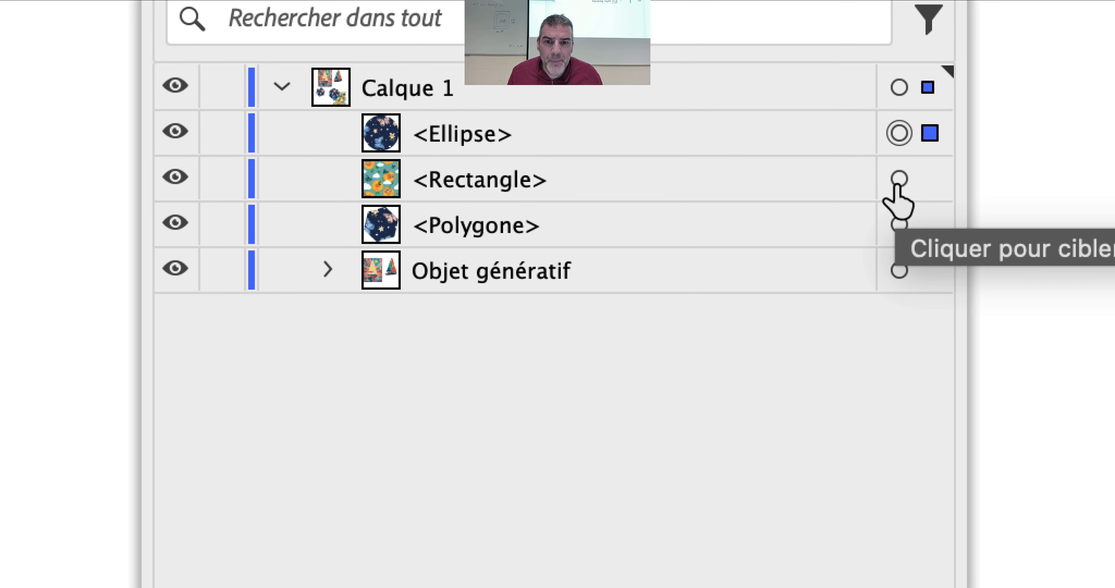
click(900, 179)
click(899, 225)
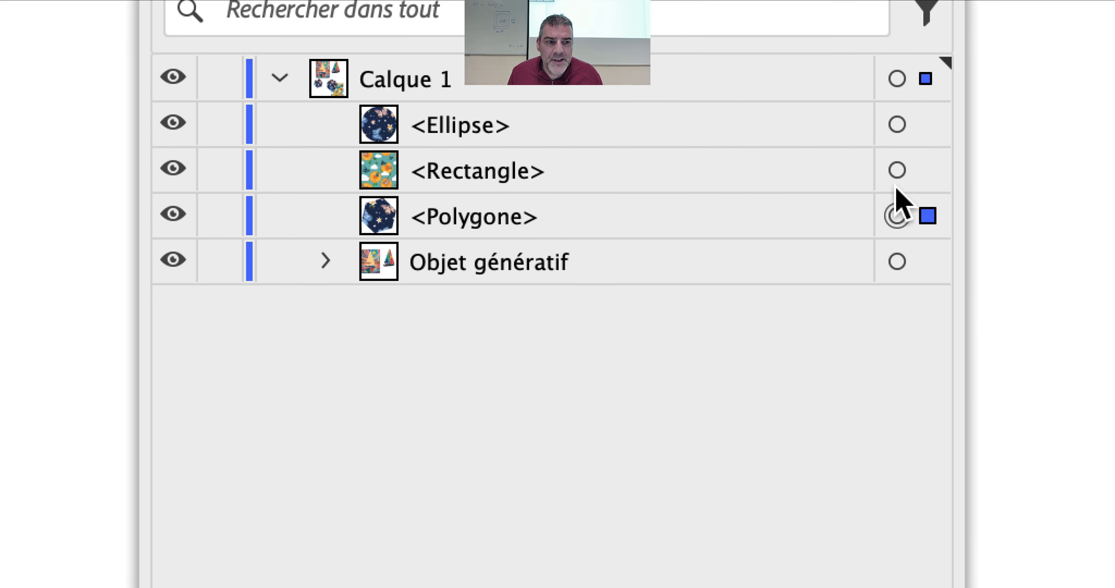
click(899, 178)
click(897, 140)
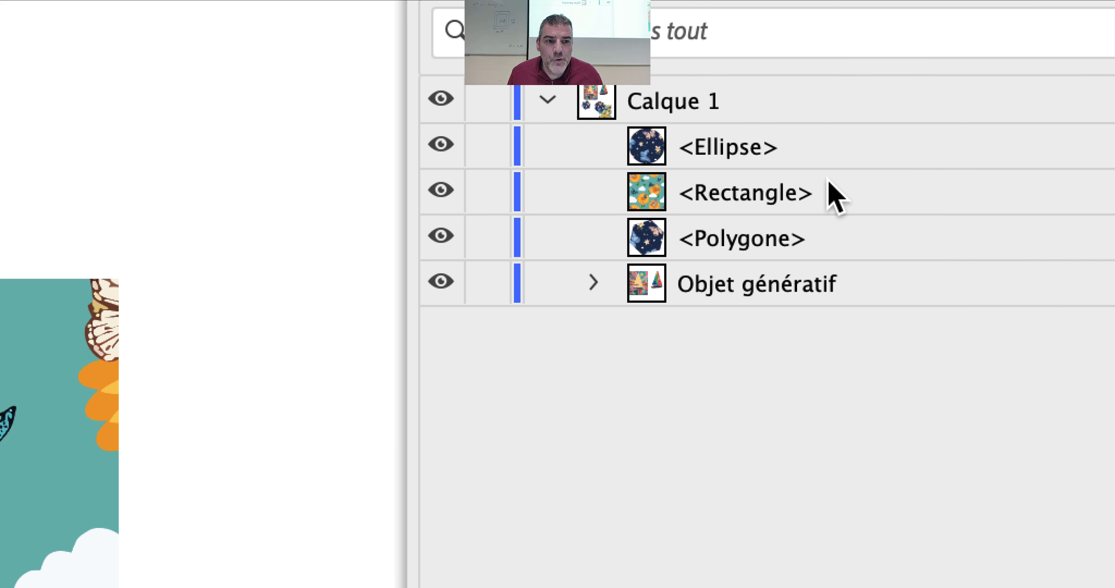
Highlight the <Polygone>, <Rectangle> and <Ellipse> rows in turn without selecting their artwork, finishing on <Polygone>
click(837, 237)
click(837, 191)
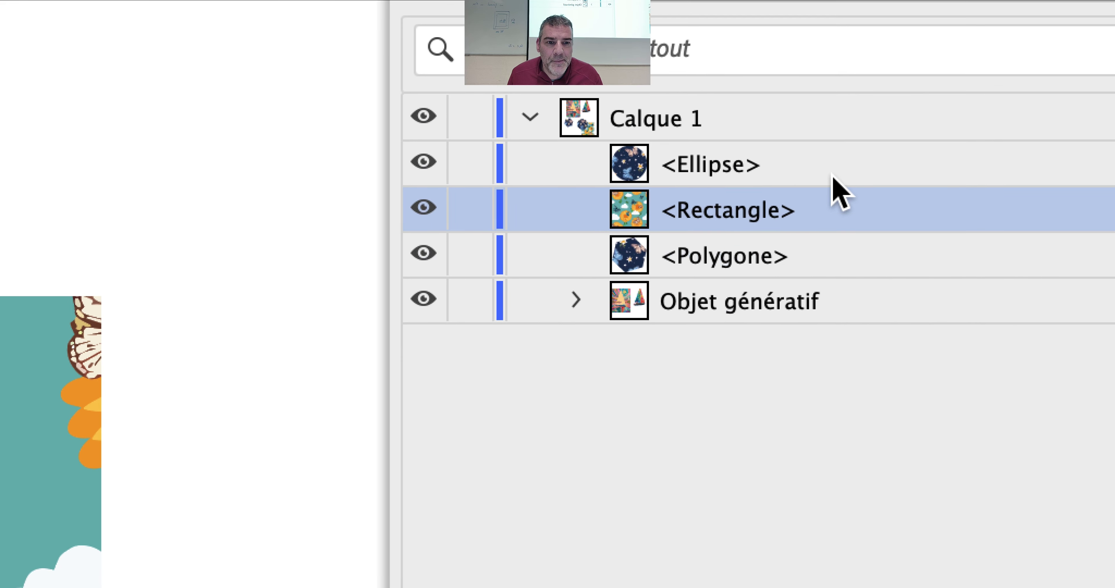
click(838, 148)
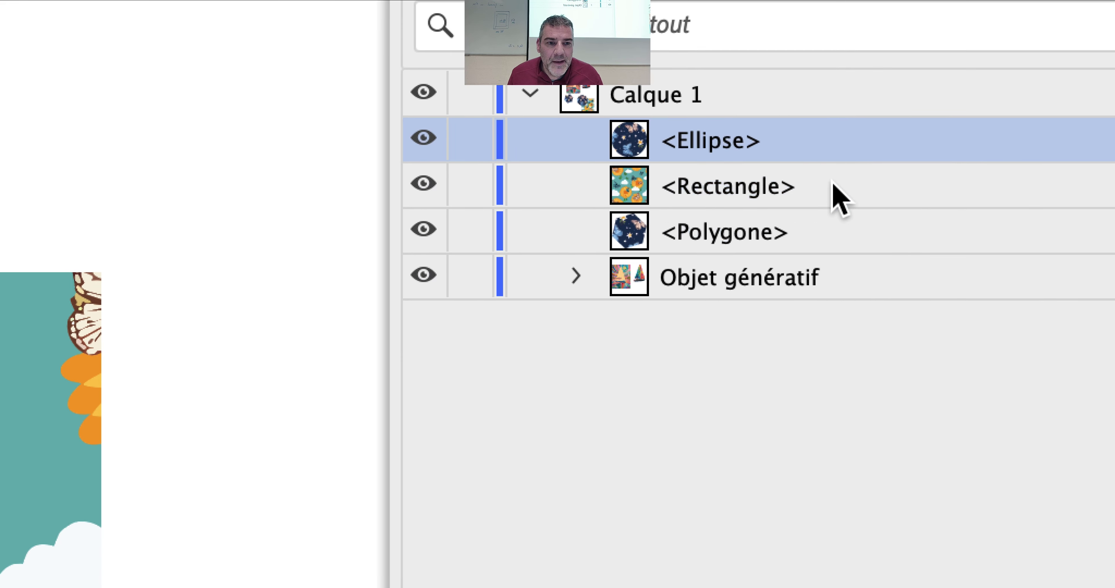
click(837, 192)
click(837, 233)
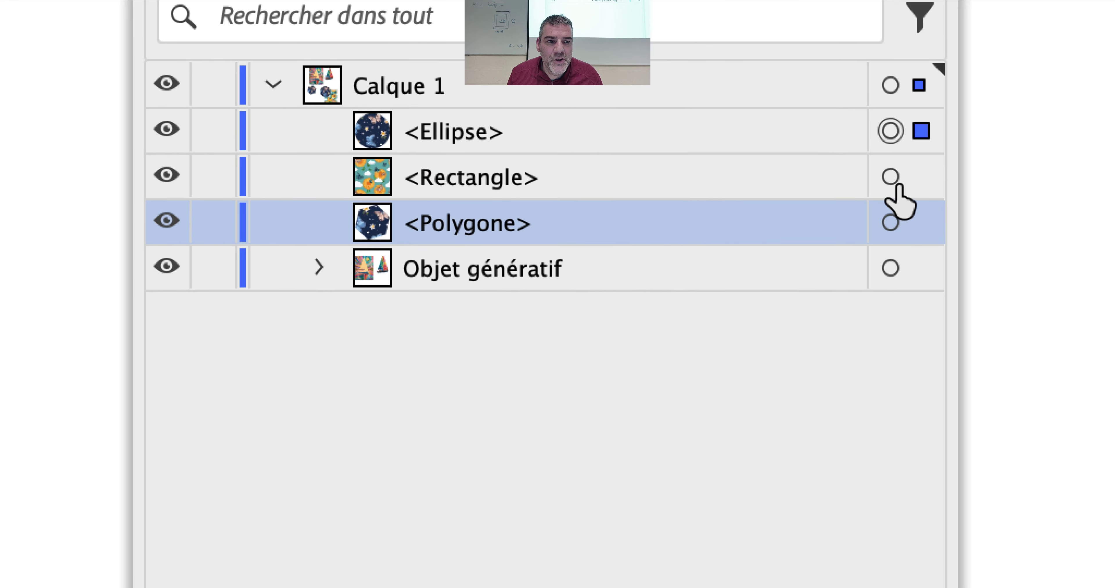
Target <Rectangle> and <Polygone>, select the circle on the artboard, and target <Rectangle> and <Ellipse> to compare both selection methods
click(892, 178)
click(891, 223)
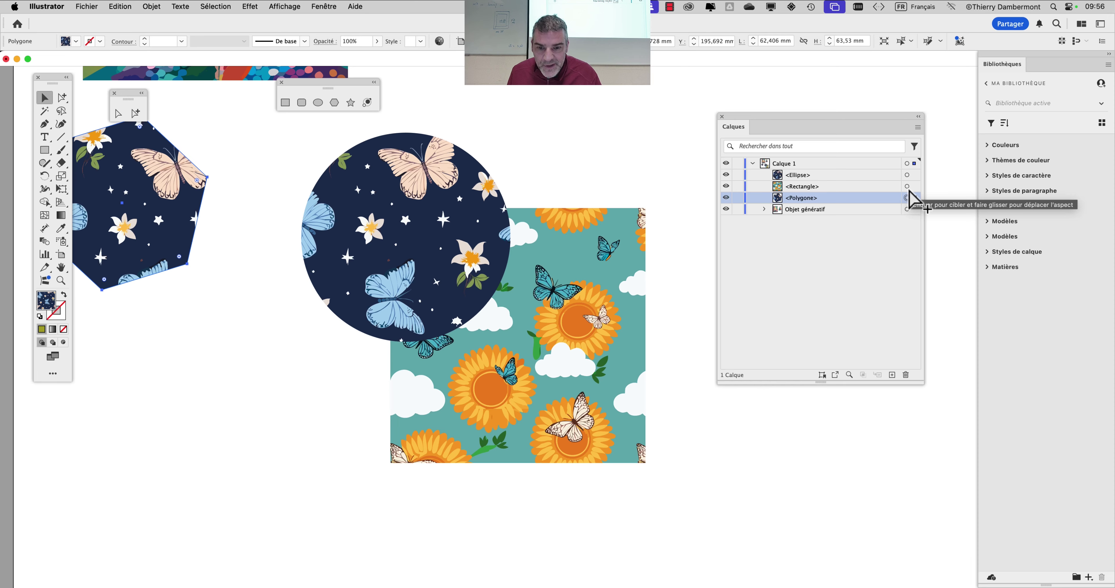
click(439, 166)
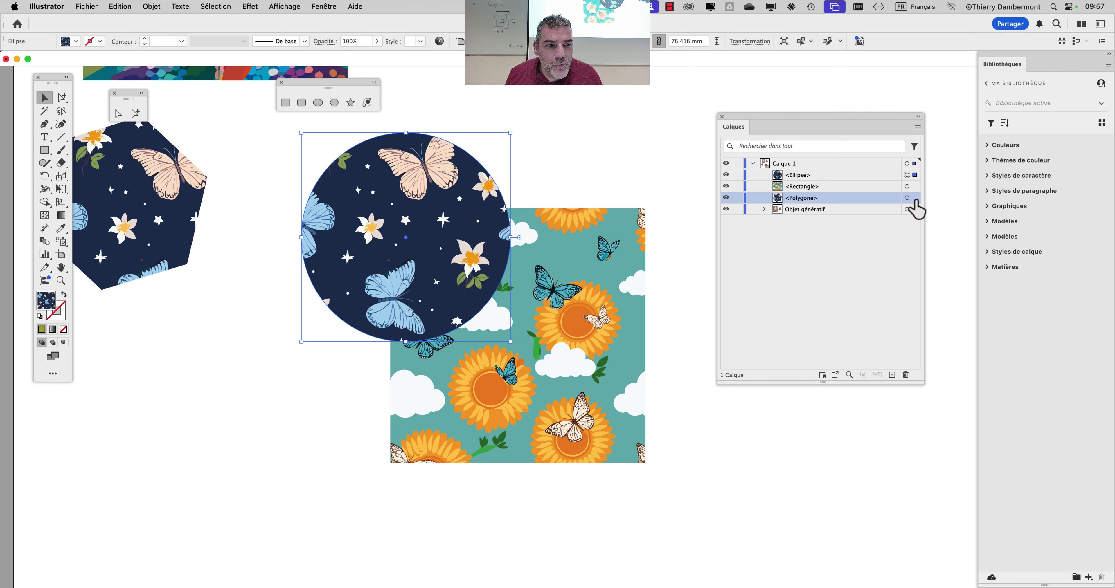
click(908, 186)
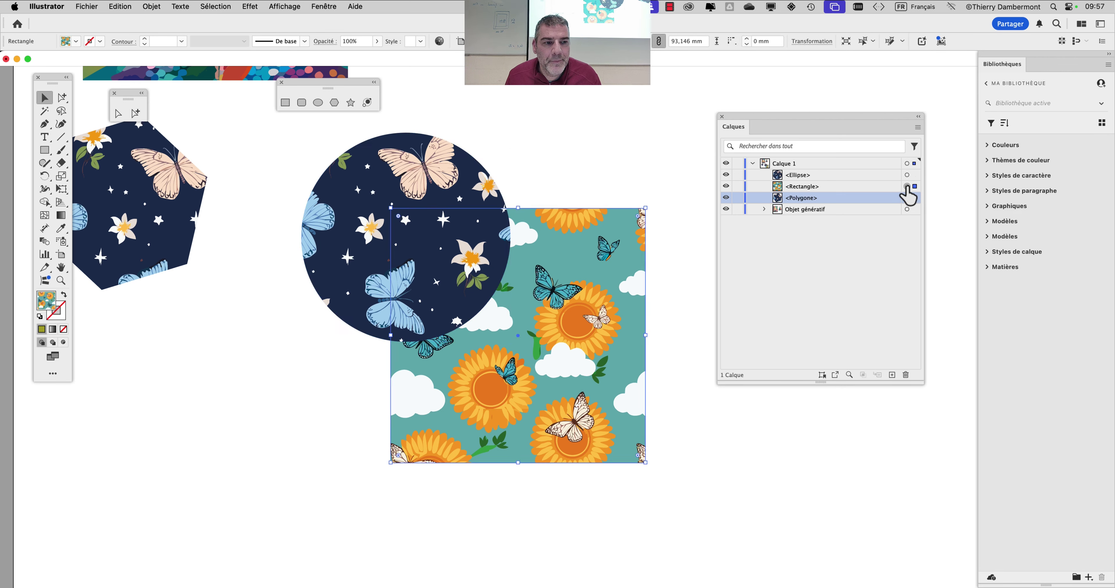
click(907, 176)
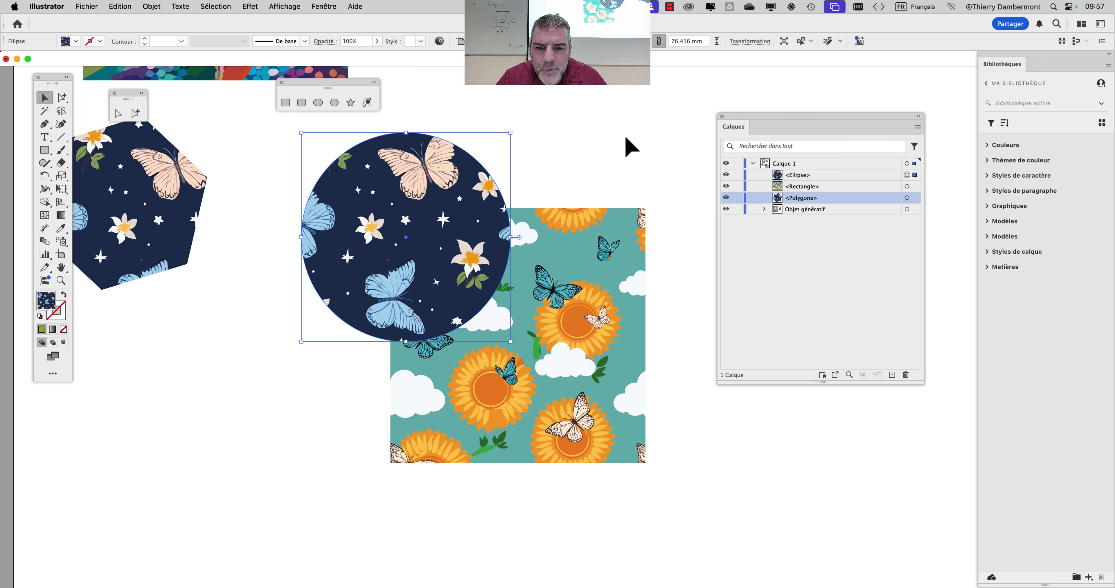
Shift the Calques panel over Bibliothèques and move the square clear of the circle
click(591, 257)
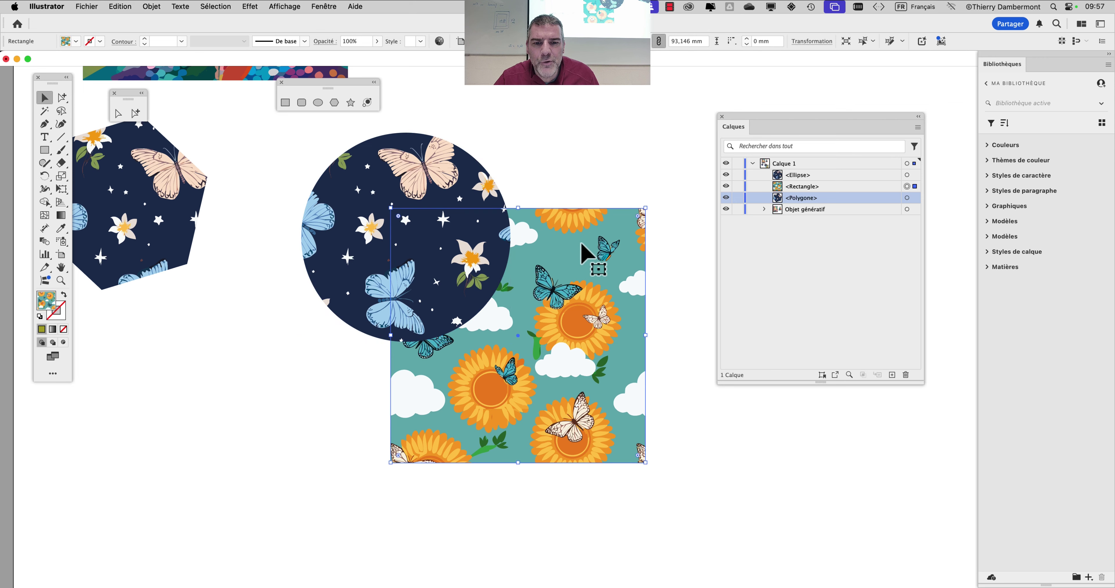
drag(742, 122, 872, 122)
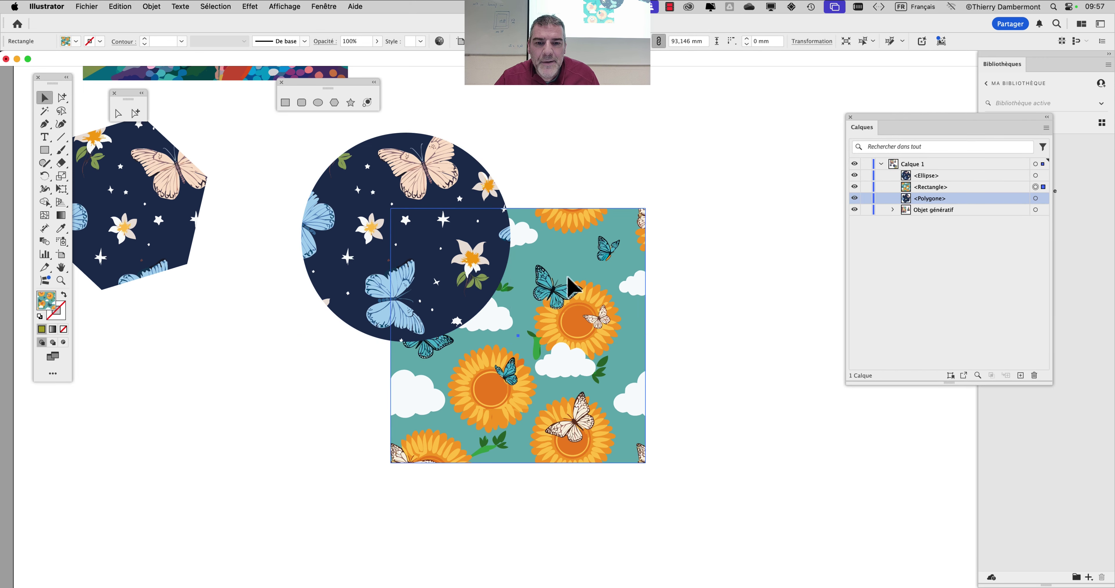
drag(560, 275, 696, 216)
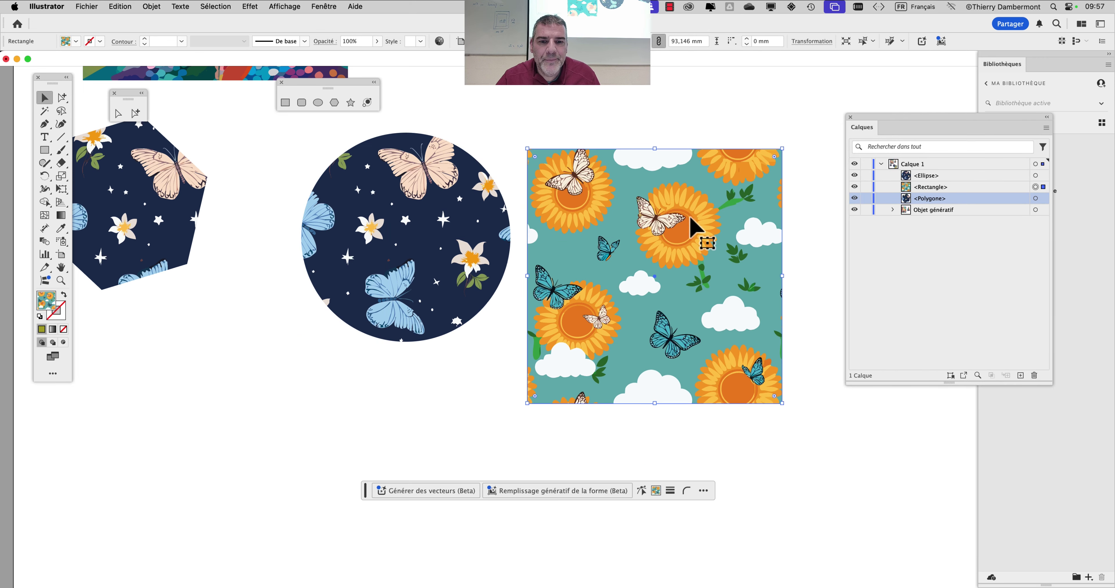
Reposition the square several times beside the circle to check how its pattern fill behaves during a move
drag(439, 236, 306, 216)
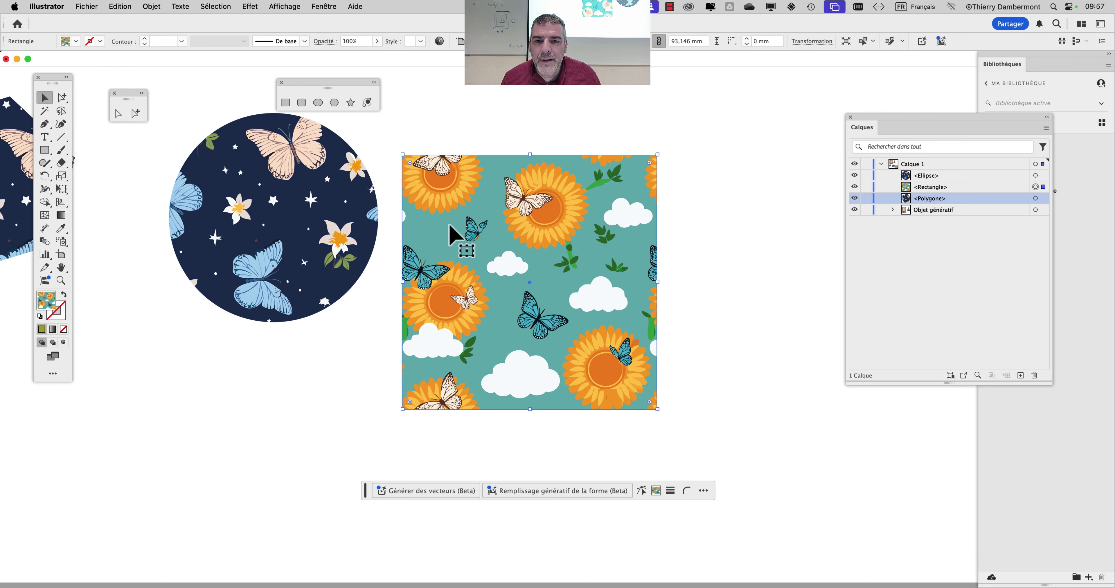
drag(455, 231, 449, 171)
drag(255, 174, 461, 189)
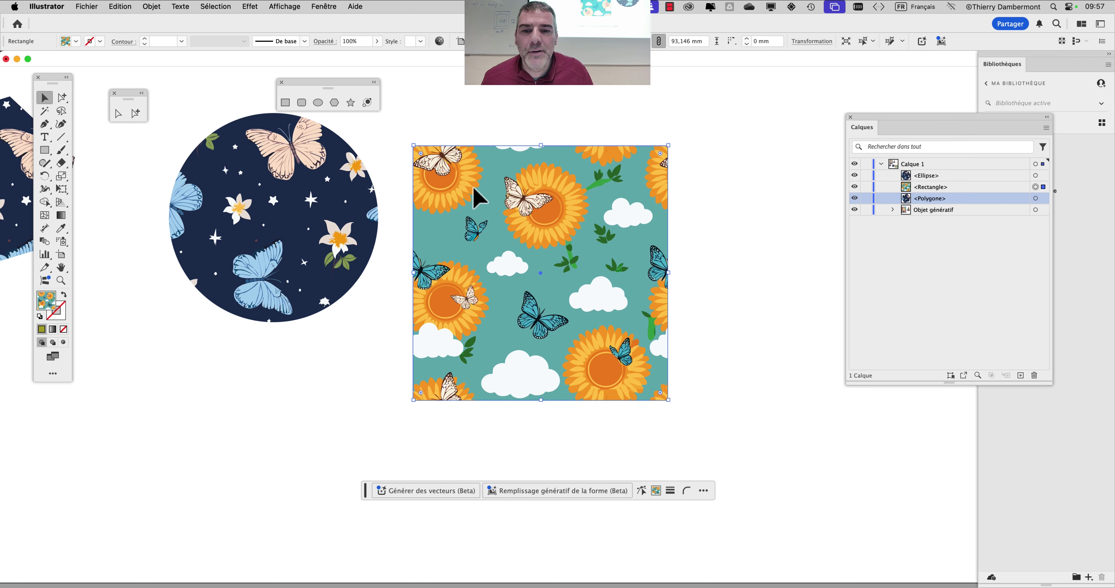
drag(469, 189, 487, 210)
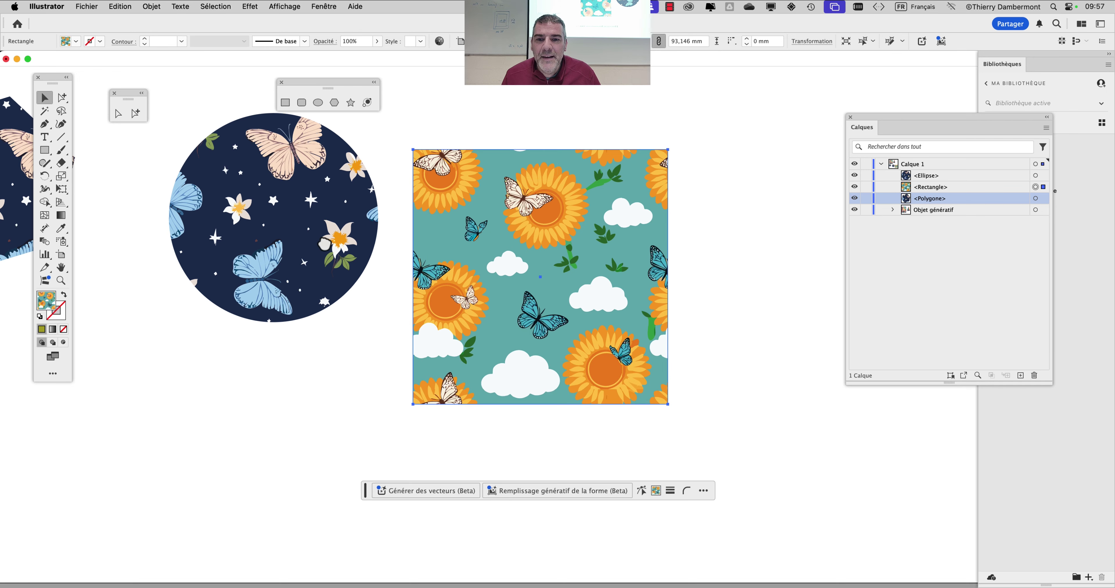
Display the Transformation panel and place it in the empty area between the square and the Calques panel
scroll(487, 211, right, 6)
drag(338, 205, 367, 237)
click(337, 7)
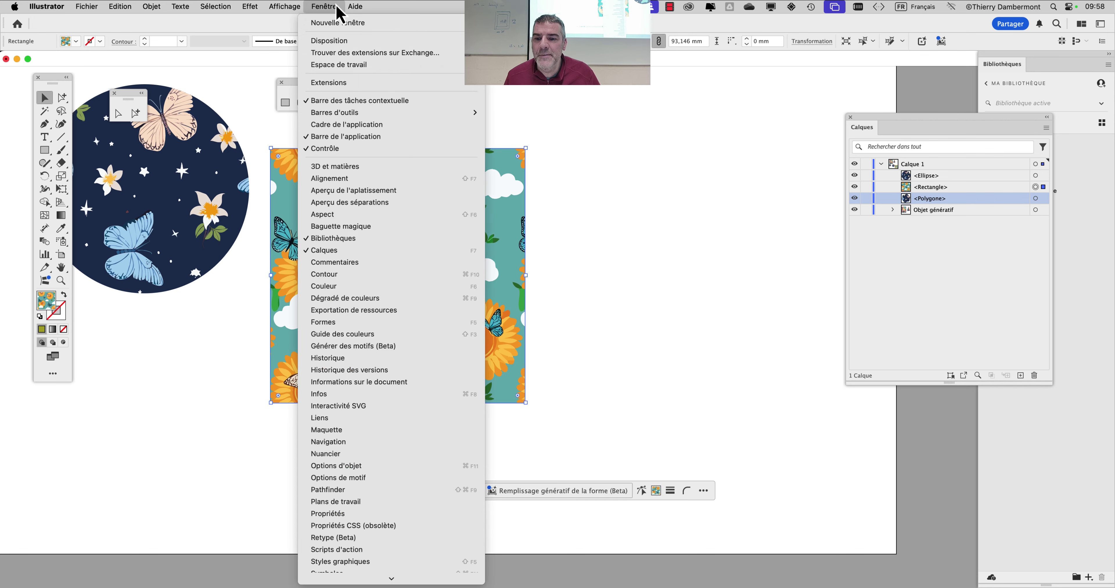
scroll(329, 281, down, 5)
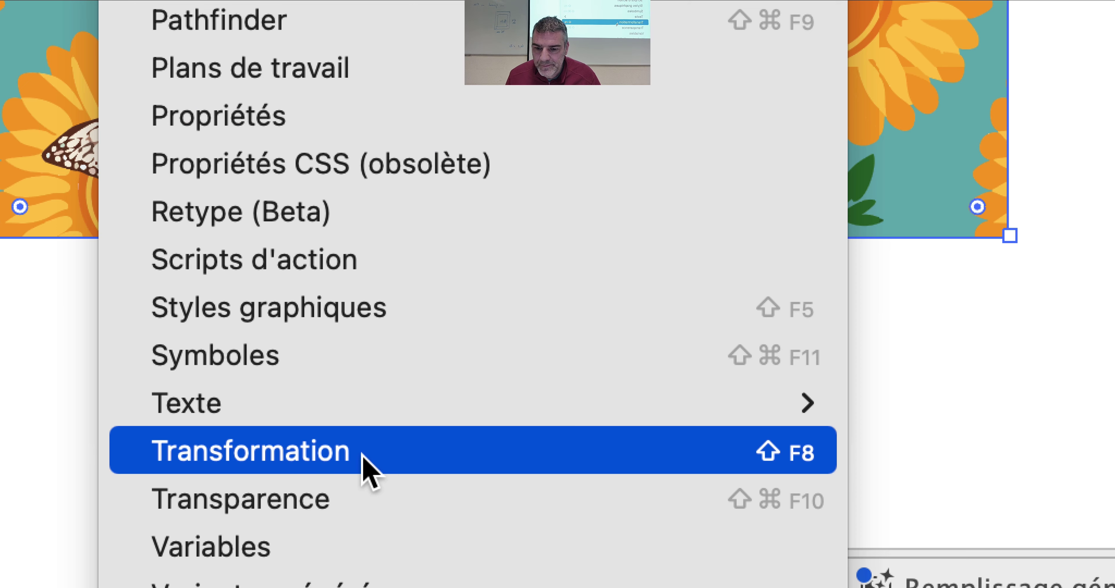
click(364, 465)
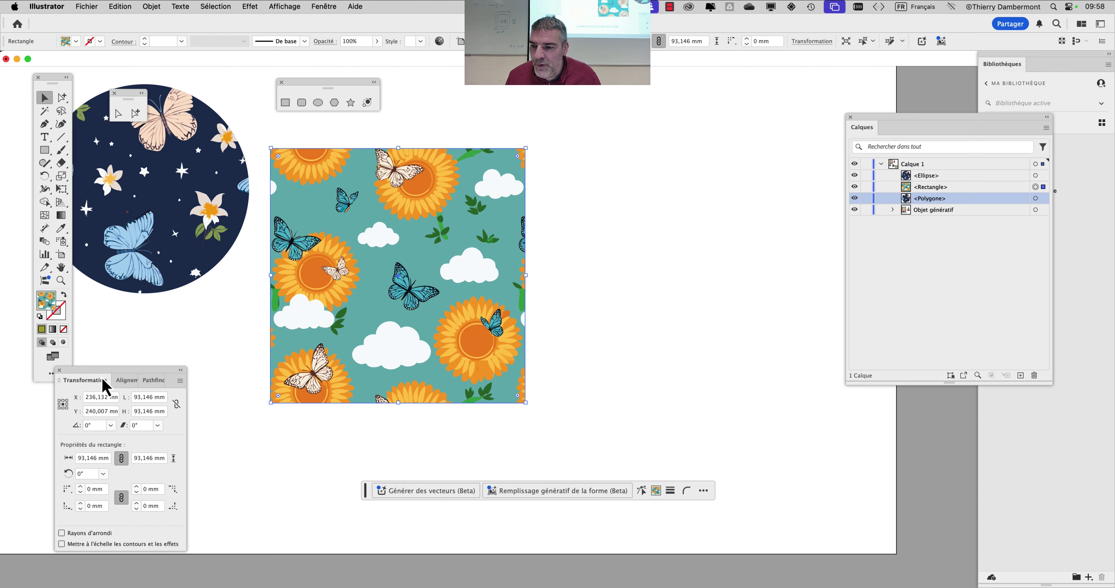
drag(106, 386, 647, 151)
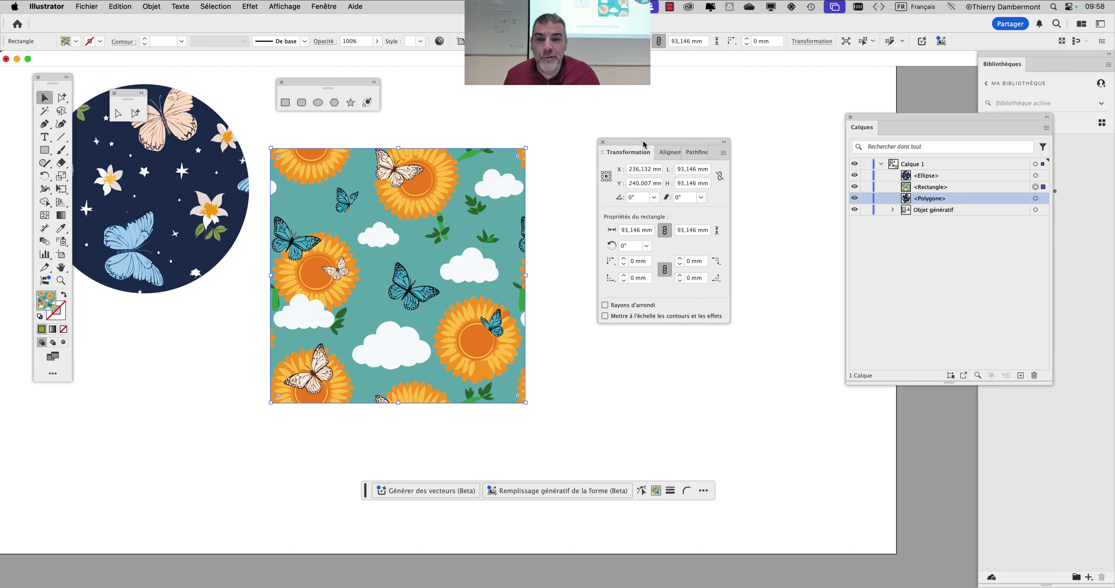
mouse_move(640, 144)
mouse_down()
mouse_move(645, 123)
mouse_move(634, 131)
mouse_up()
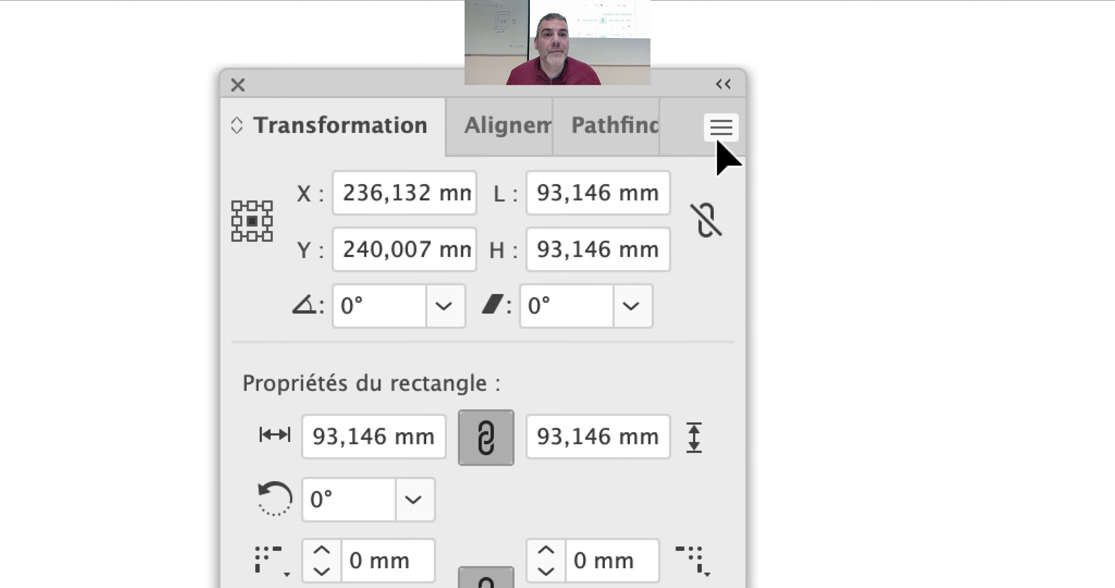
Enable Tout transformer in the Transformation options and move the square with its pattern to about X 239.5 mm, Y 239 mm
click(720, 138)
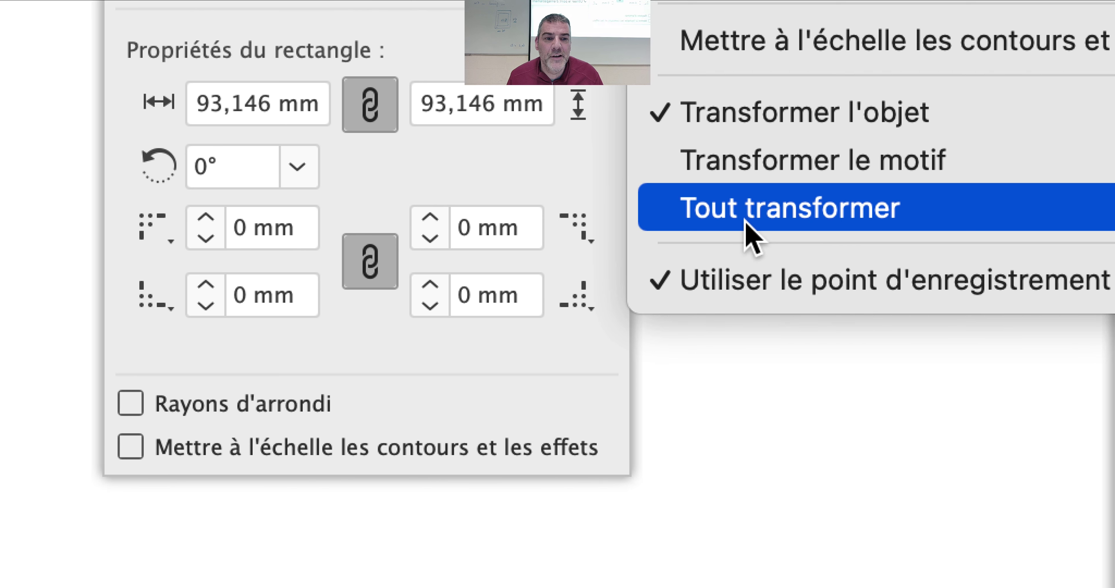
click(746, 221)
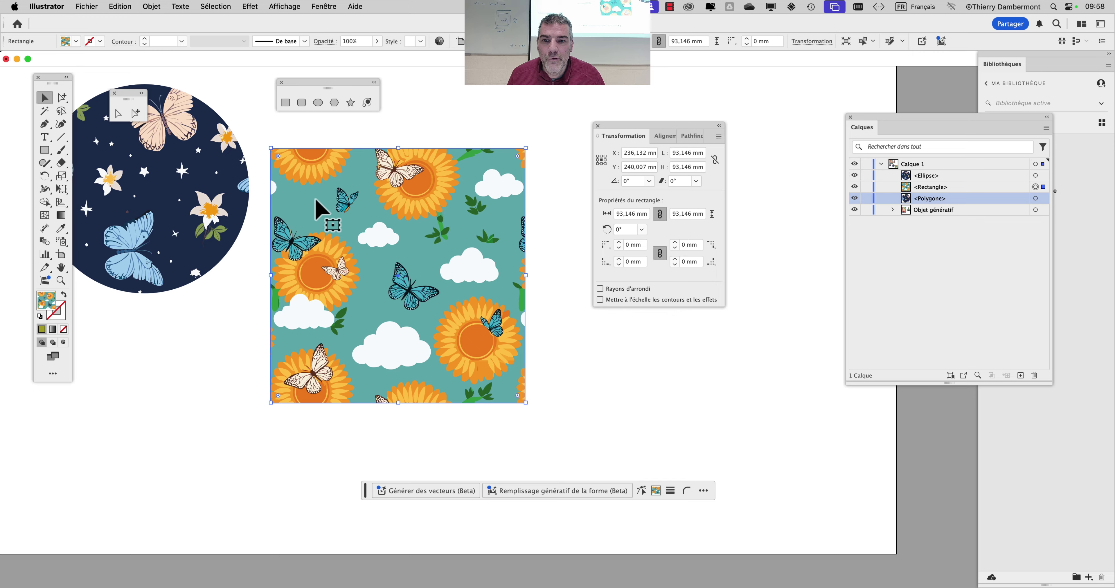
drag(324, 224, 606, 302)
drag(730, 289, 434, 207)
drag(682, 134, 763, 103)
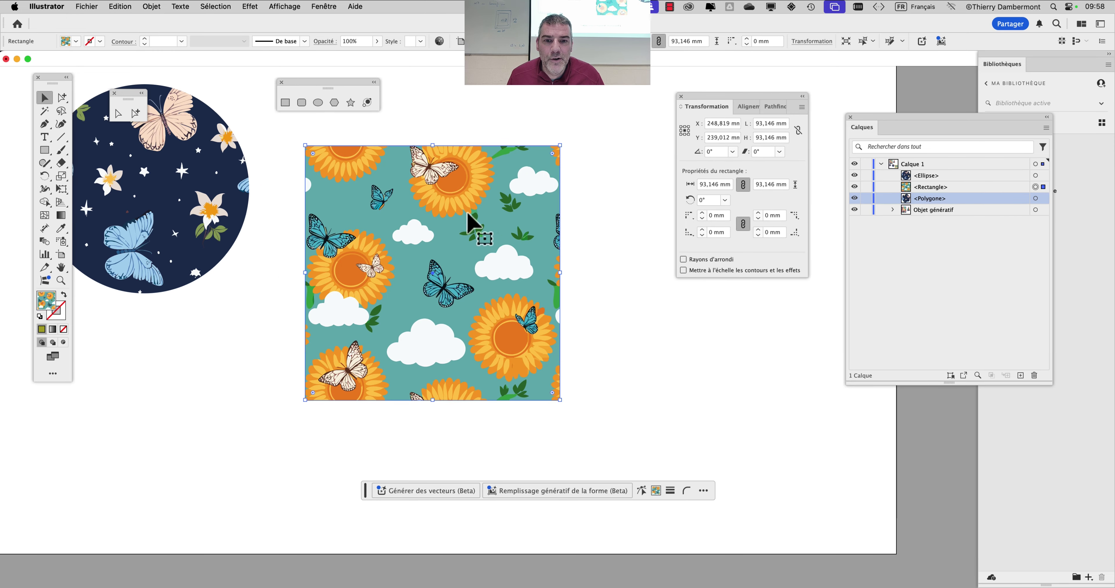
drag(479, 197, 454, 198)
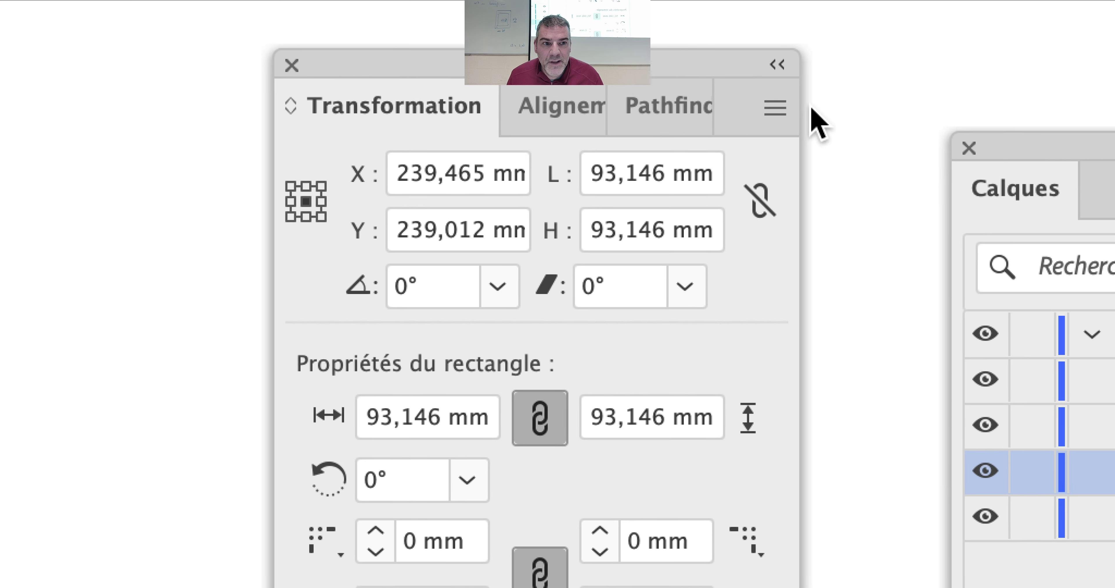
Switch the transformation mode to Transformer l'objet and move the square to about X 246 mm, Y 249 mm
click(796, 107)
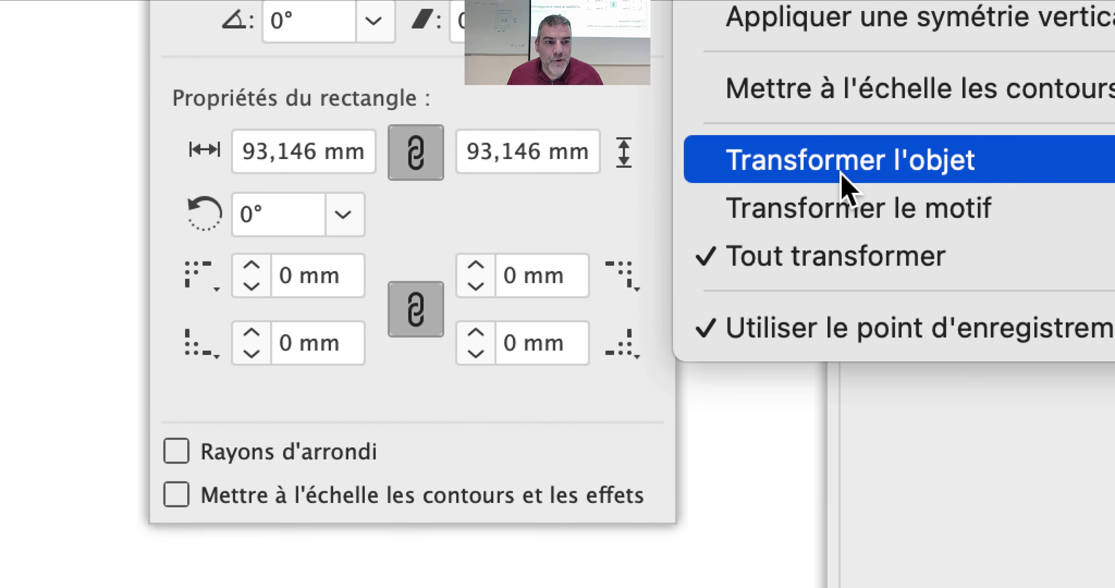
click(844, 178)
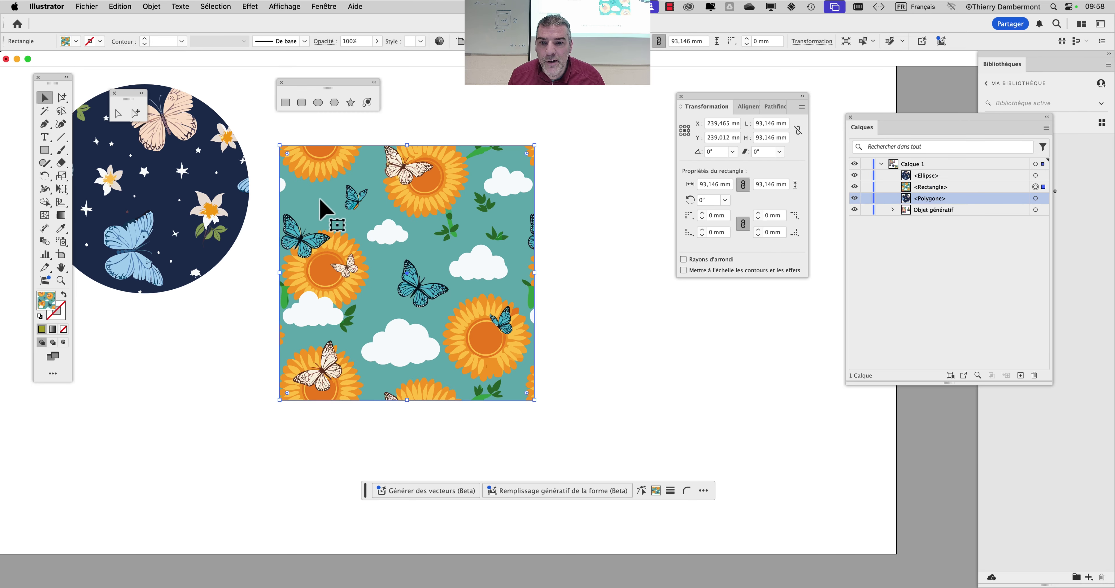
drag(281, 202, 338, 255)
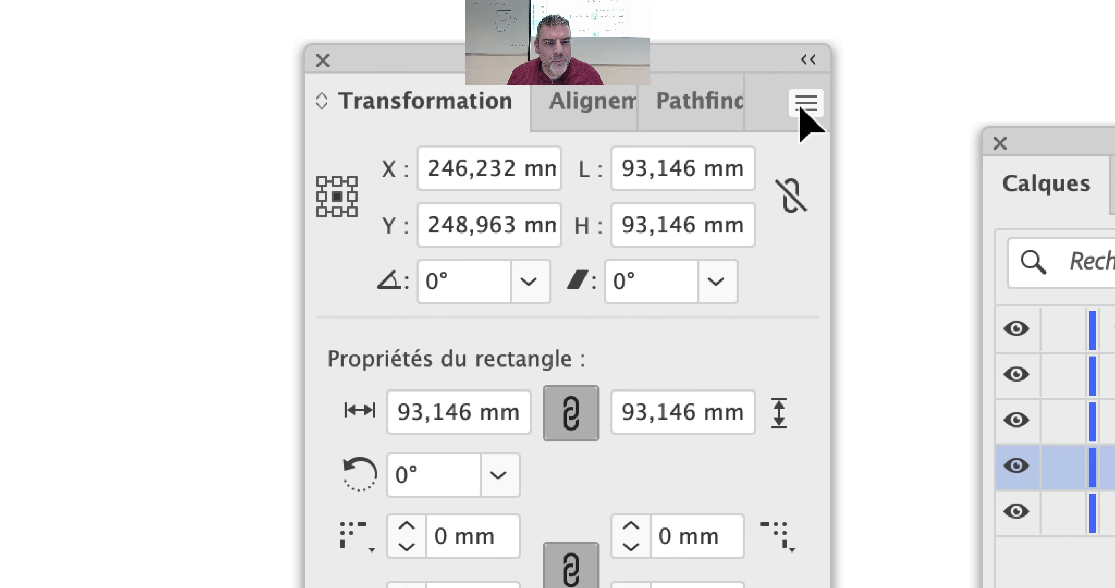
Set the transformation mode back to Tout transformer for the selected square
click(804, 111)
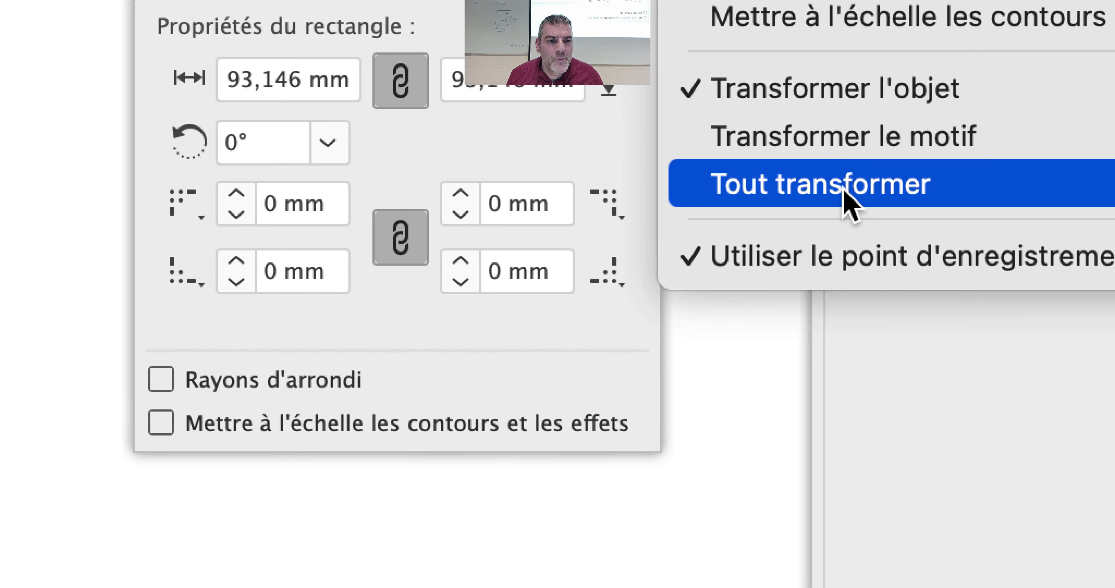
click(849, 204)
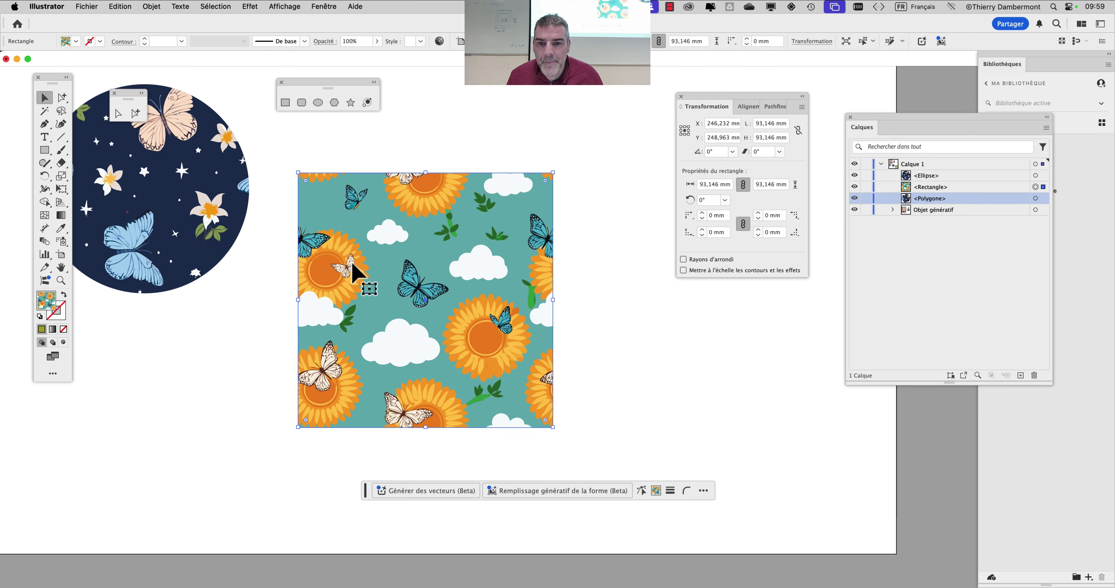
Move the square together with its sunflower pattern up to about X 248.4 mm, Y 236.2 mm
drag(353, 273, 365, 236)
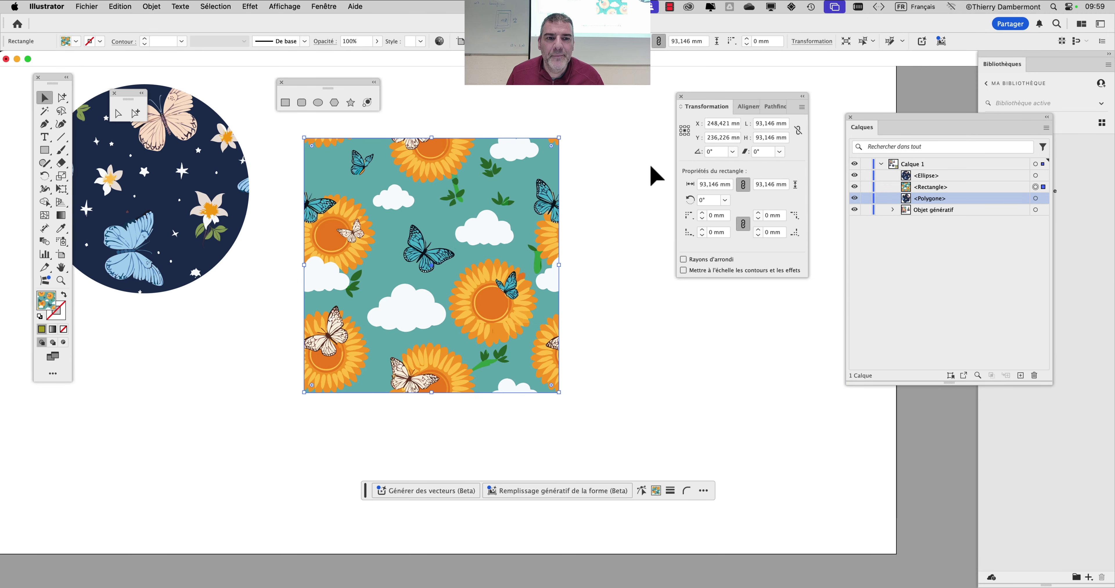
Place the Transformation panel below the circle, move the Calques panel beside the square and make it taller
drag(798, 102, 219, 349)
drag(901, 122, 683, 121)
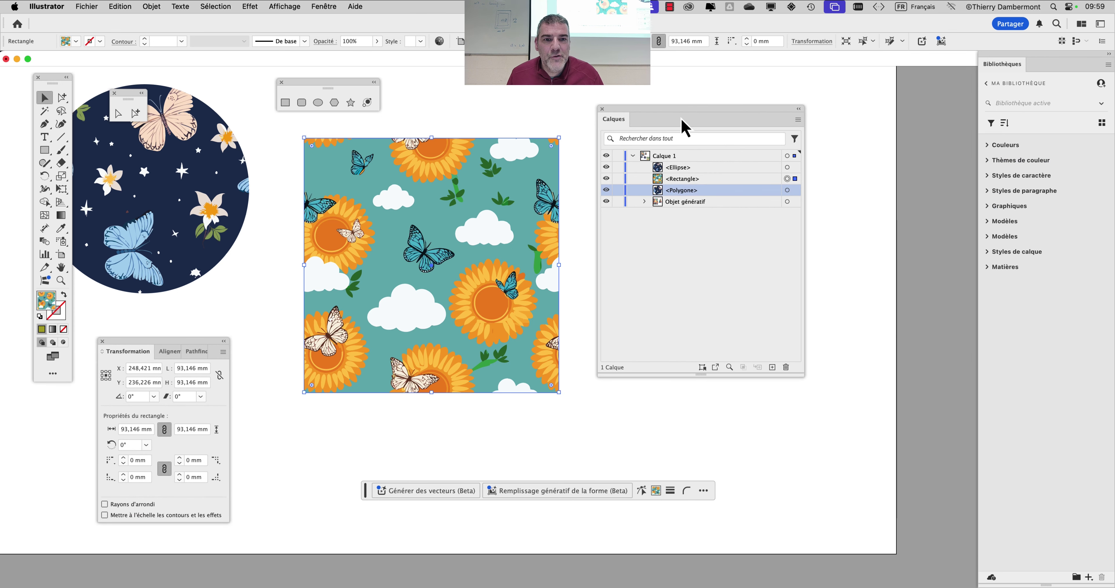
drag(803, 377, 809, 426)
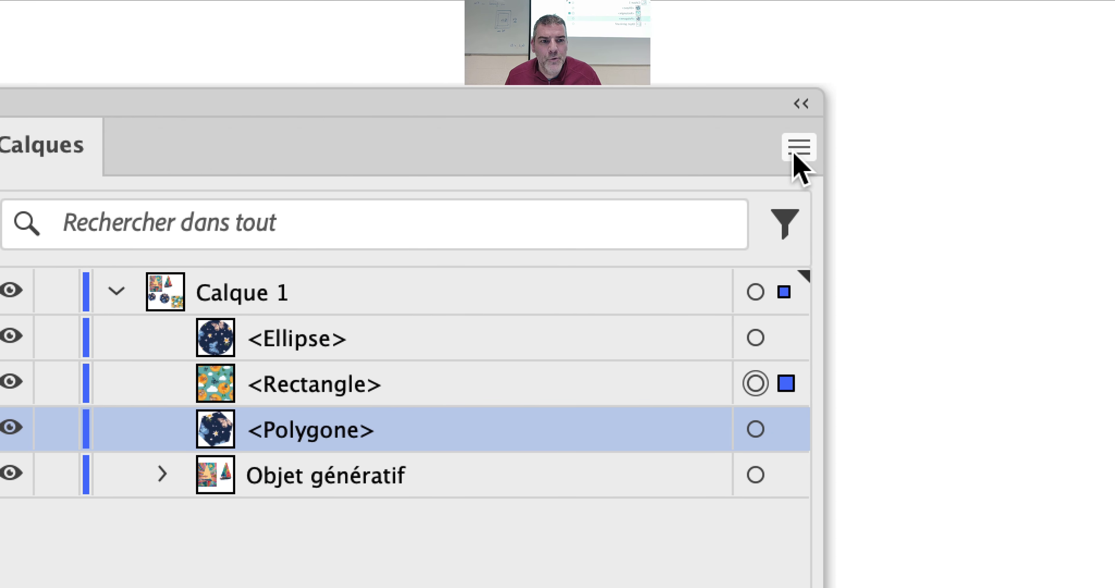
Set the Calques panel's row size to Autre with a value of 100 pixels in its panel options
click(799, 148)
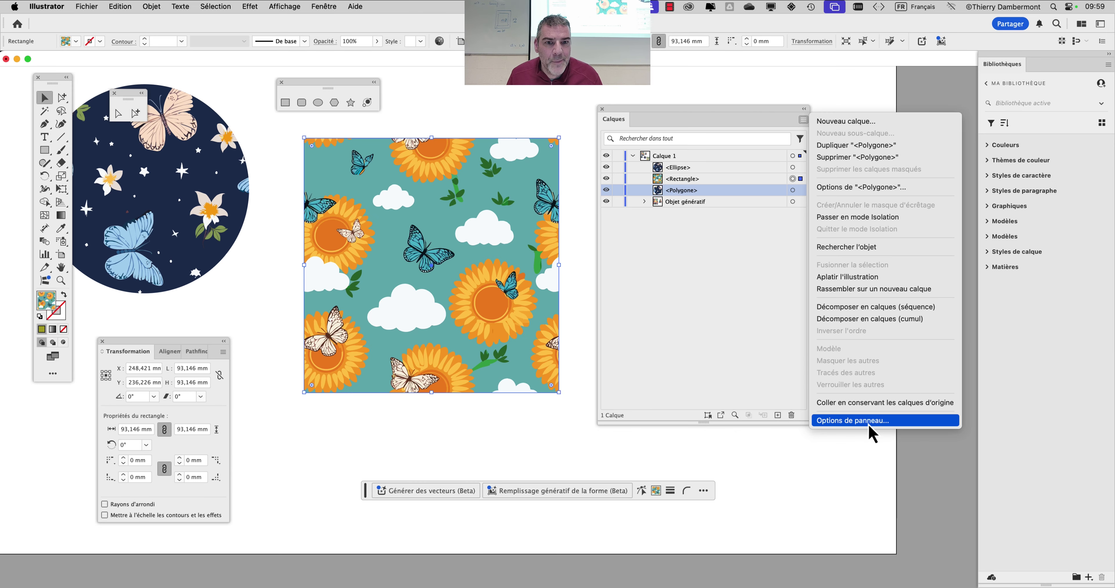
click(868, 423)
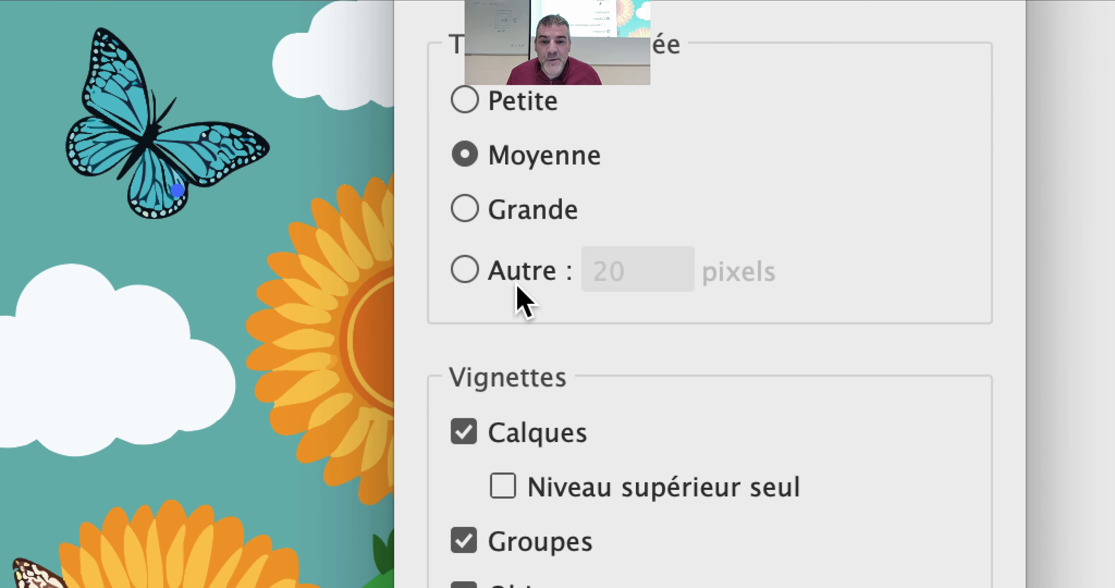
click(519, 286)
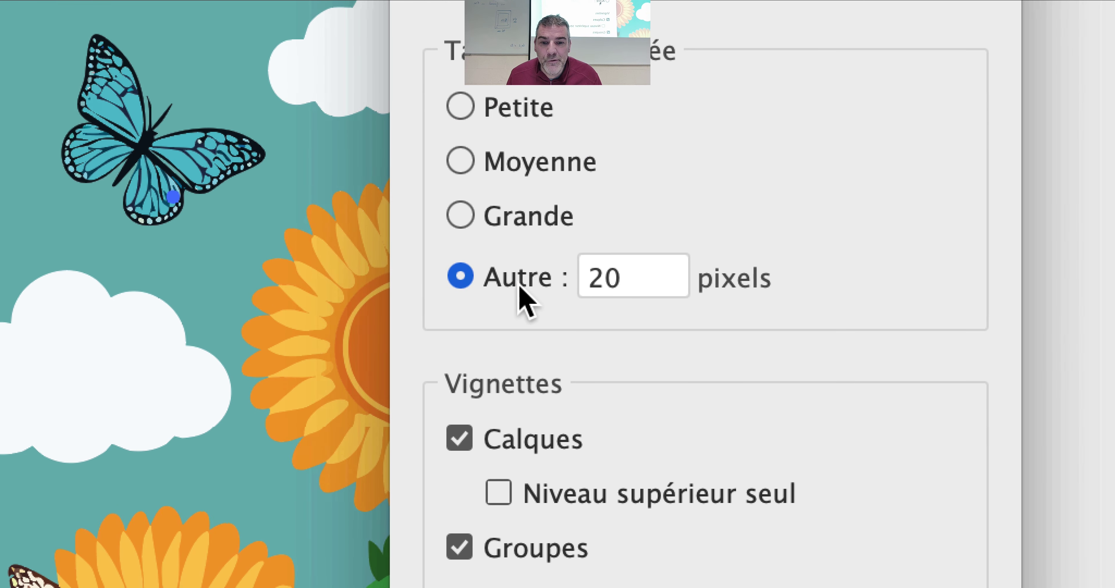
double_click(598, 281)
text(8)
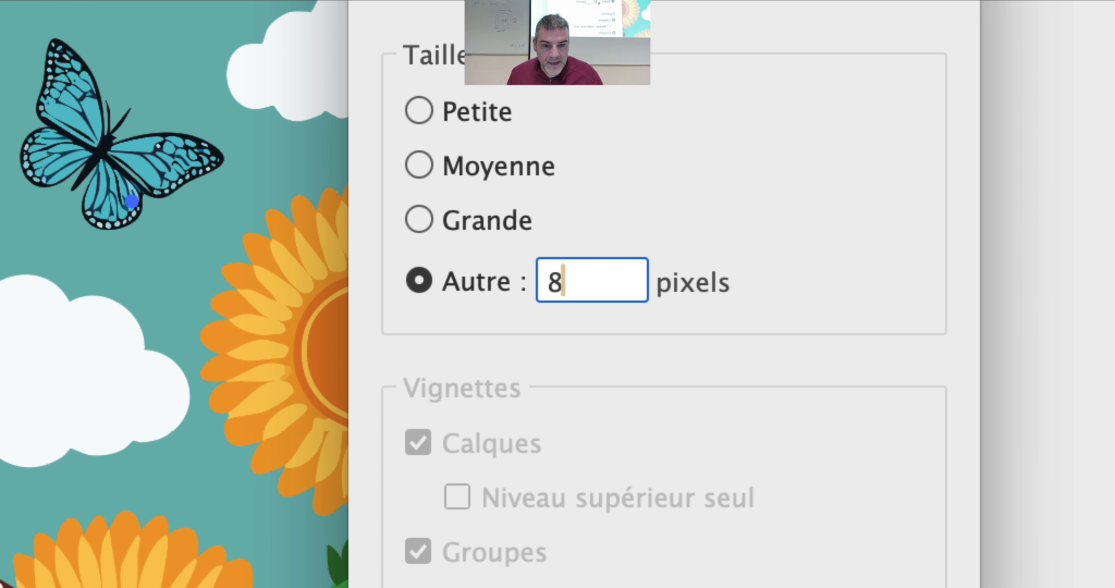
text(0)
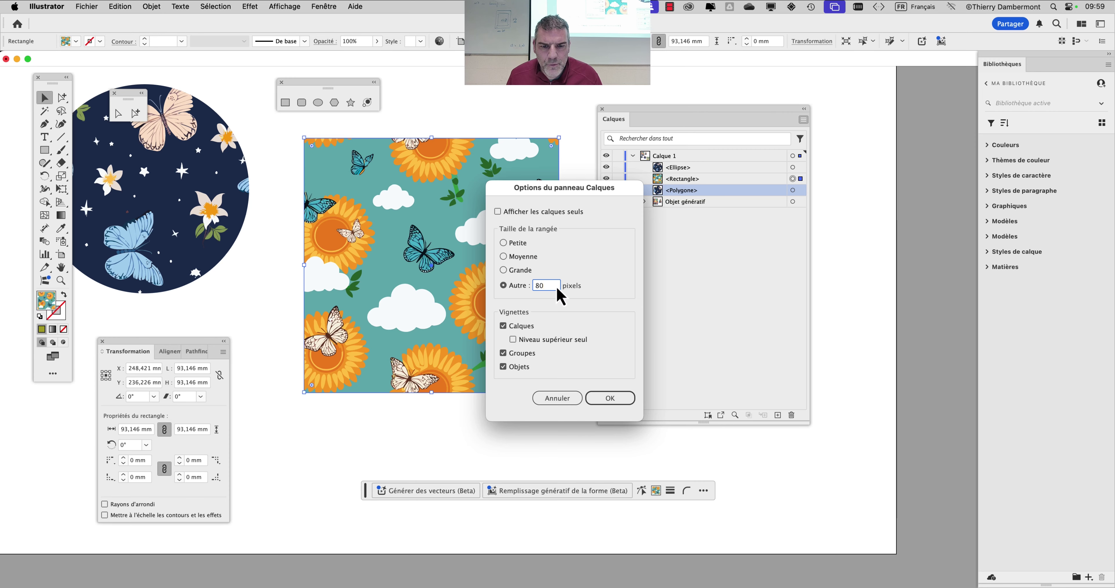
text(100)
click(621, 403)
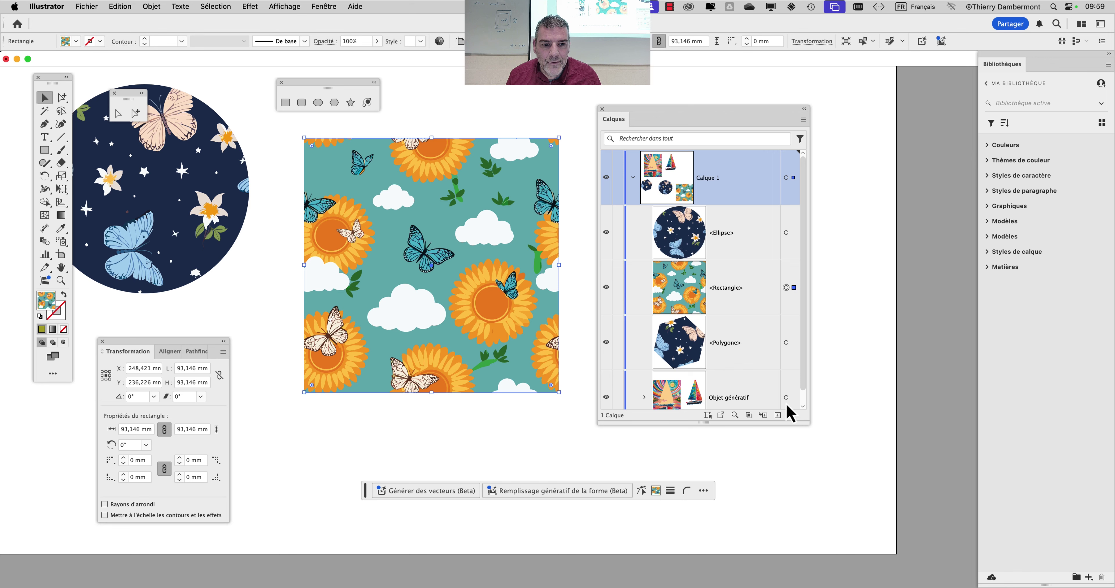
Enlarge the Calques panel to fit all the large thumbnails and move it away from the square, next to the Bibliothèques panel
drag(809, 427, 818, 505)
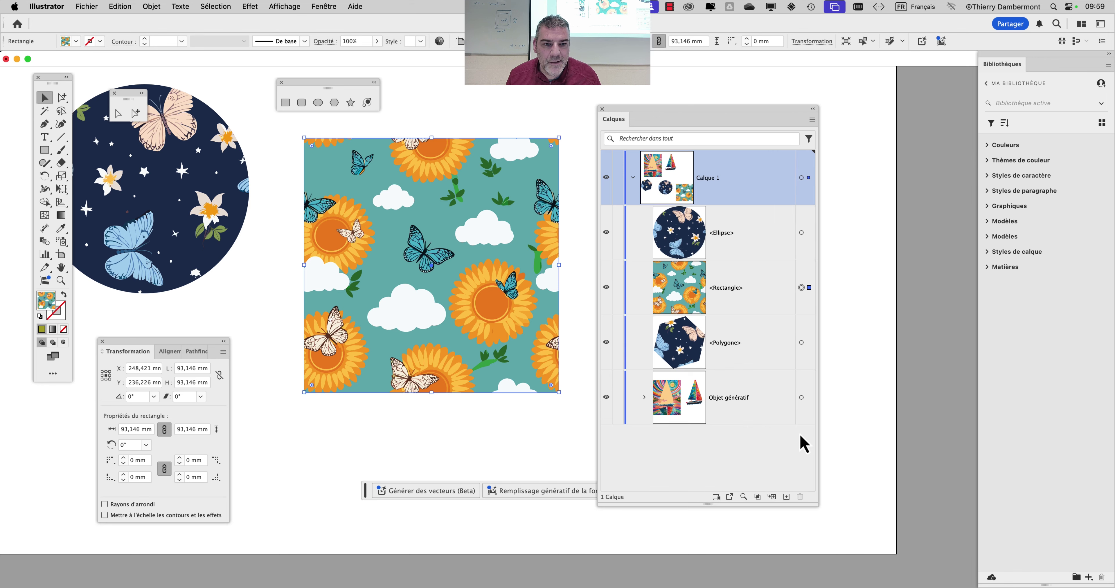
drag(656, 112, 769, 68)
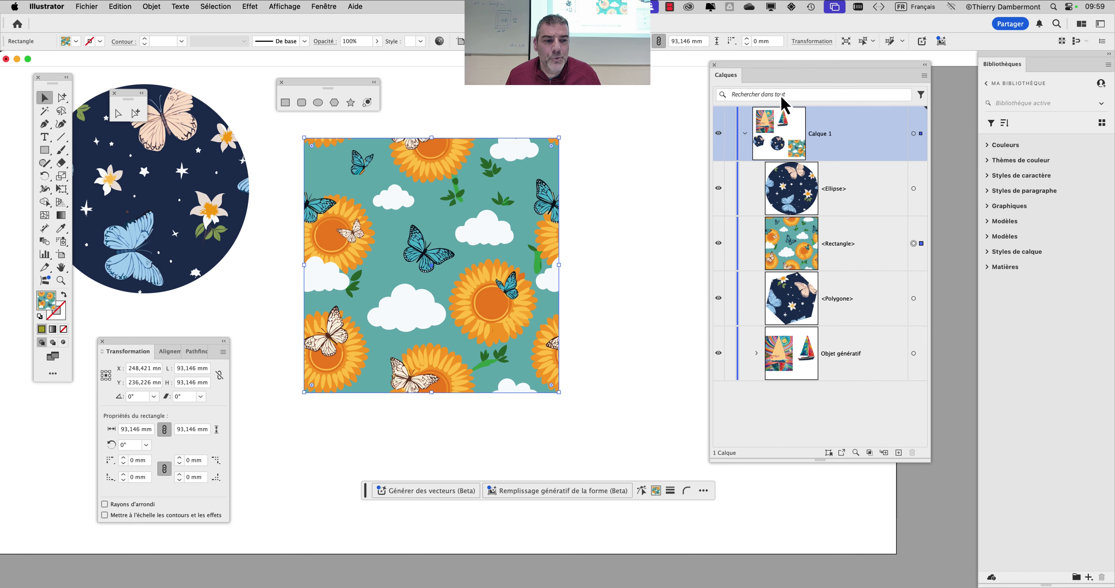
drag(926, 462, 926, 500)
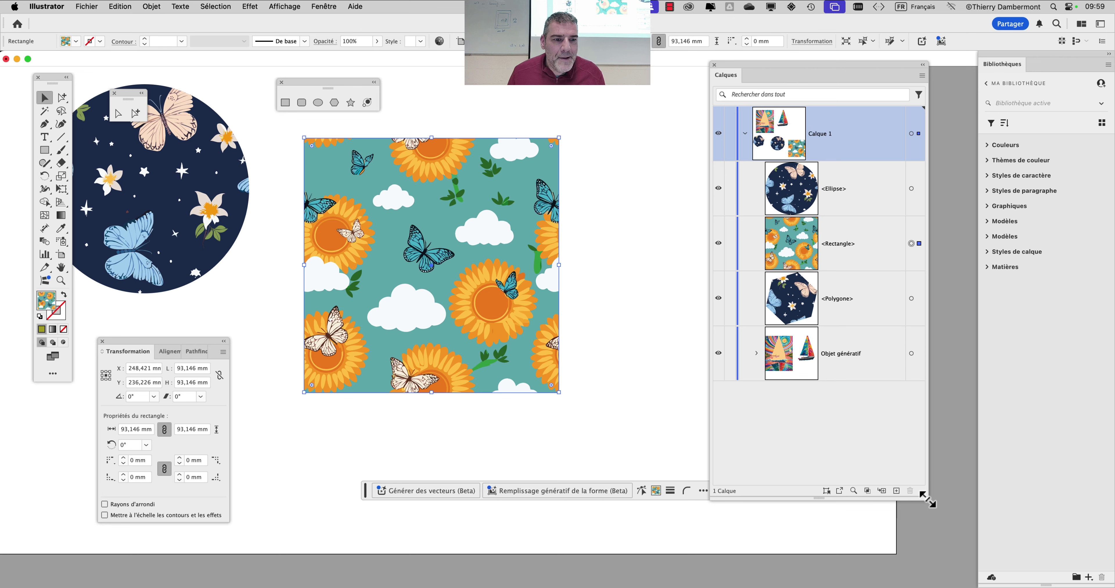
drag(761, 74, 785, 75)
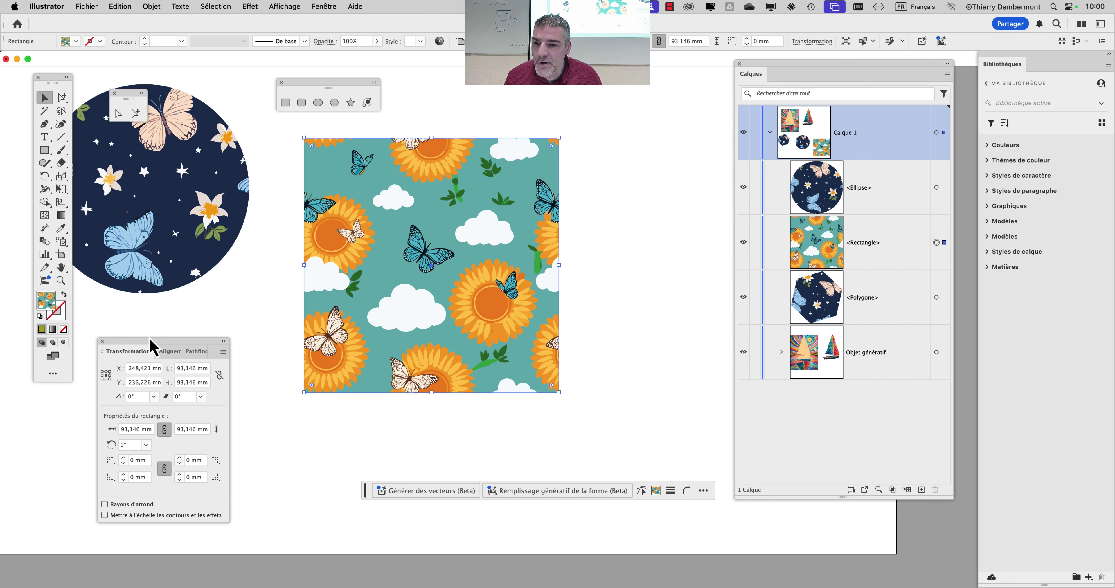